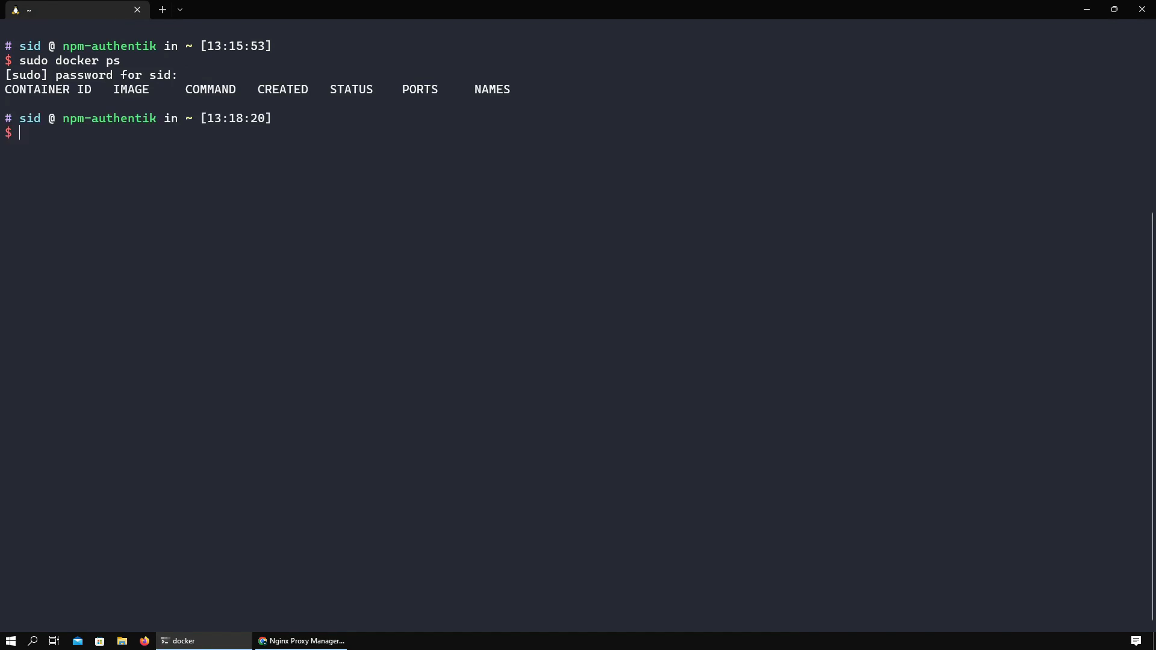
- Open the Nginx Proxy Manager Quick Setup guide in Chrome and select its example docker-compose.yml
click(317, 640)
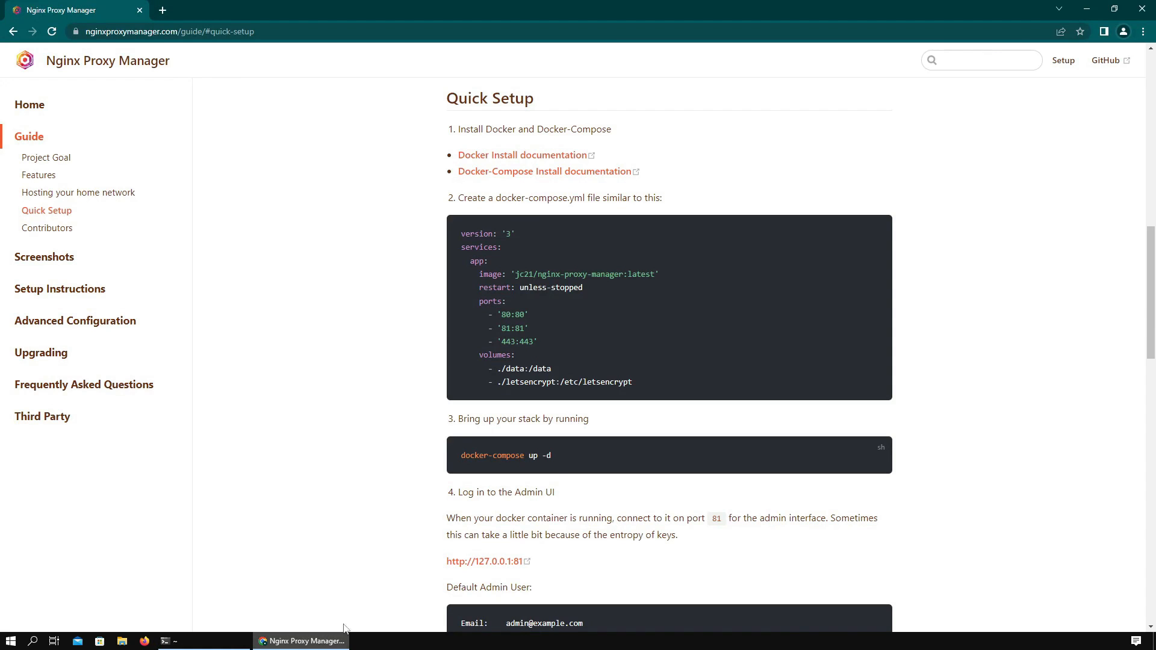
drag(652, 395, 463, 235)
key(ctrl+c)
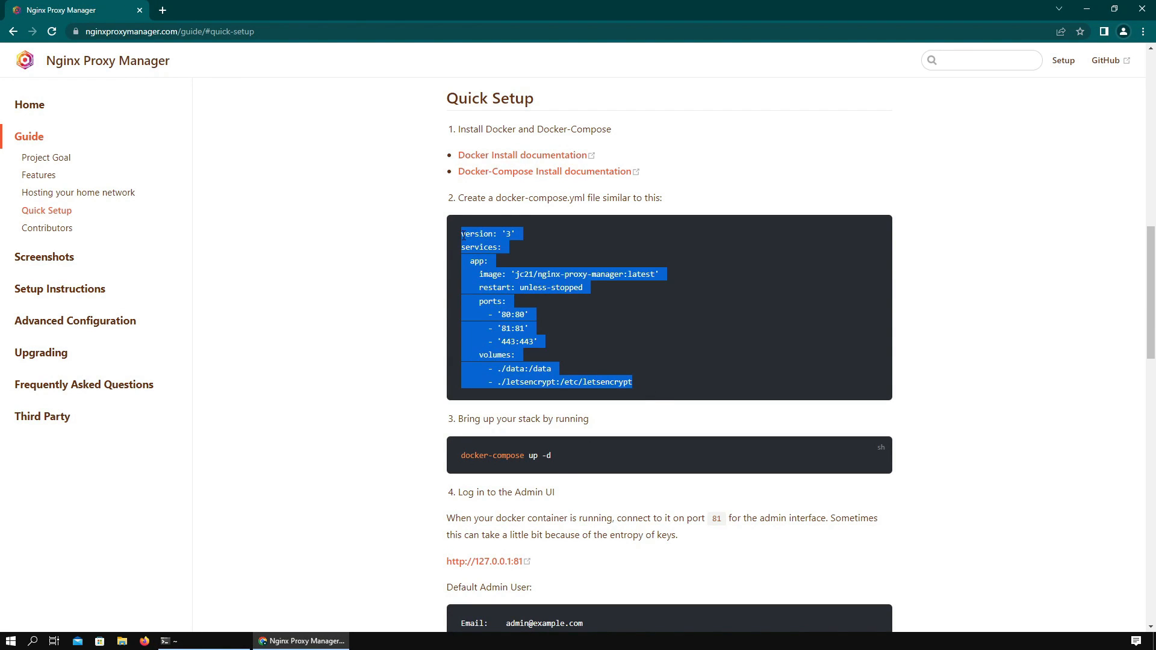
- Create an npm folder and save the pasted compose configuration as docker-compose.yaml in nano
click(298, 641)
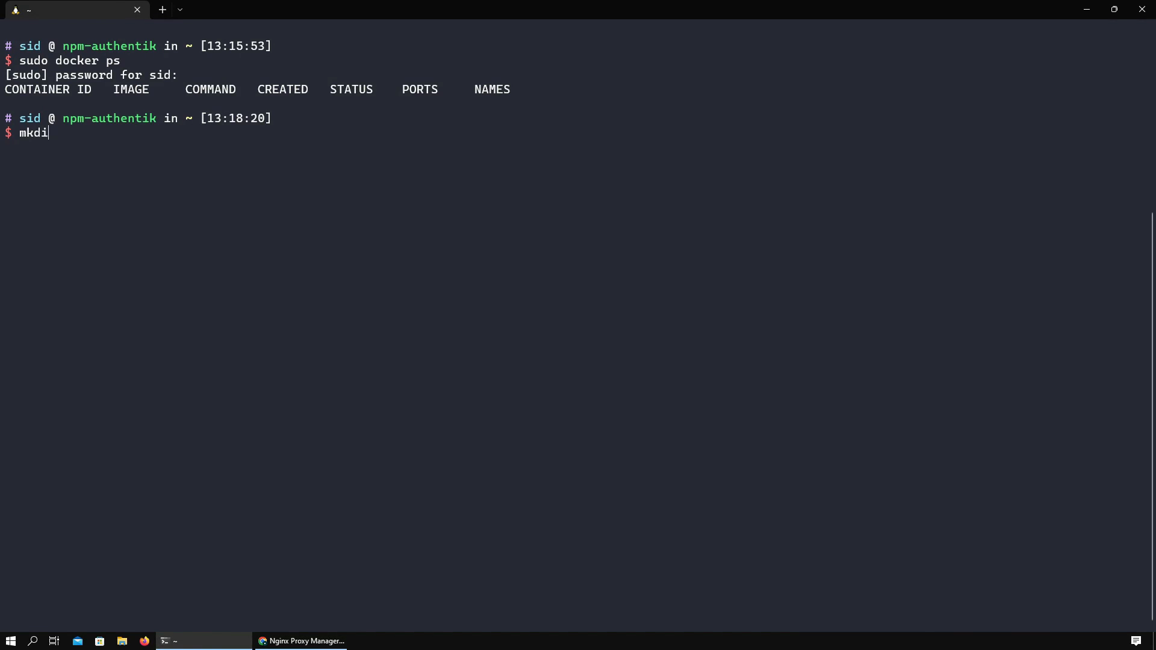
text(mkdir npm)
key(Return)
text(cd npm/)
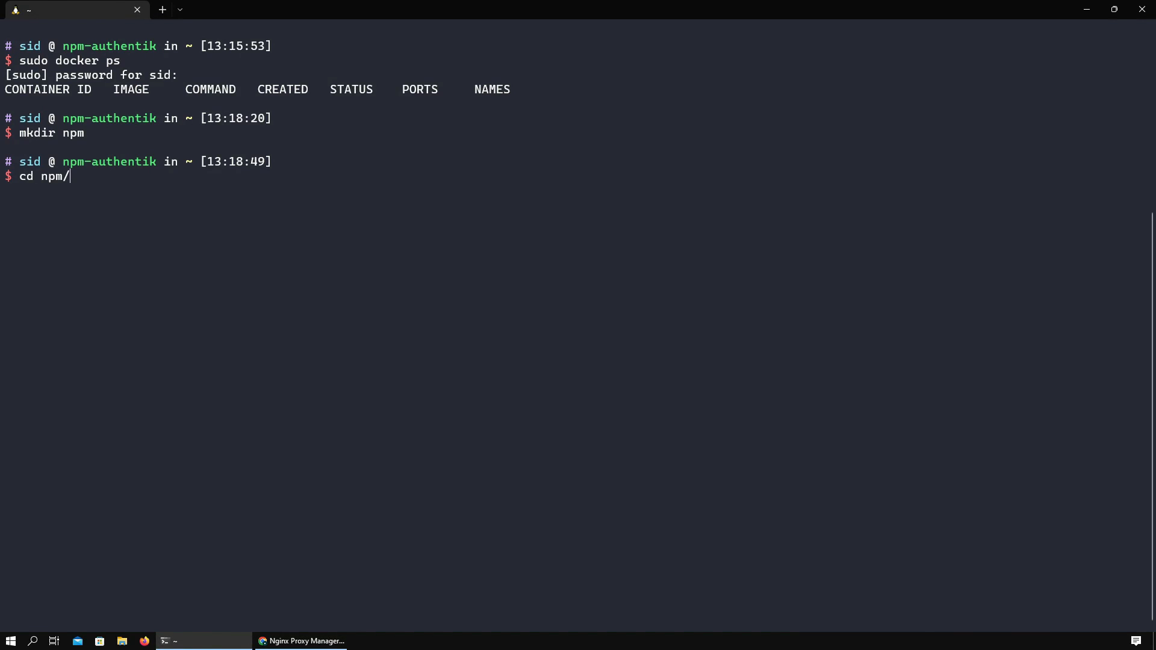
key(Return)
text(nano docker-com)
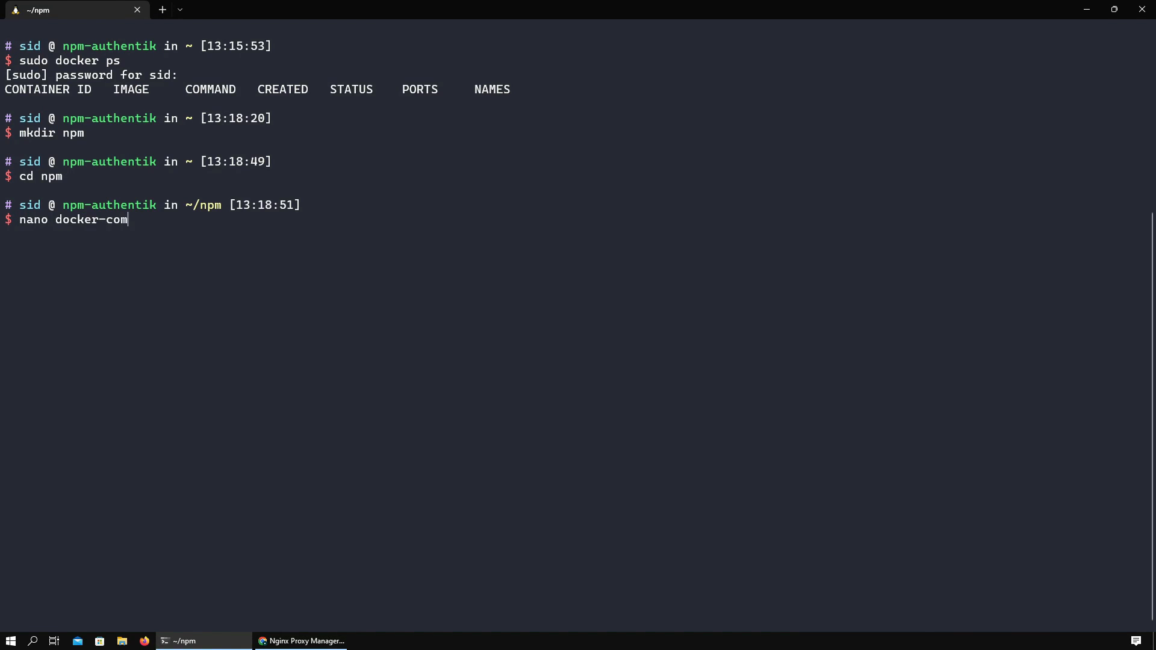
text(pose.yaml)
key(Return)
right_click(361, 360)
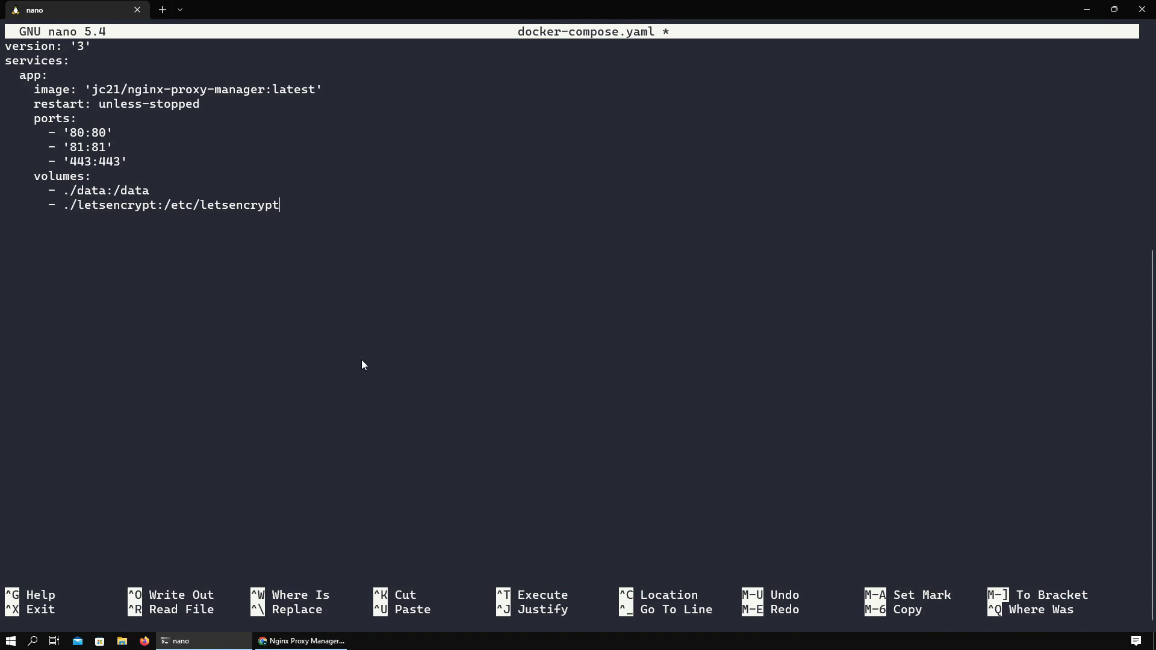
key(ctrl+o)
key(Return)
key(ctrl+x)
- Start Nginx Proxy Manager with sudo docker-compose up -d, then list the server's IP addresses
text(sud)
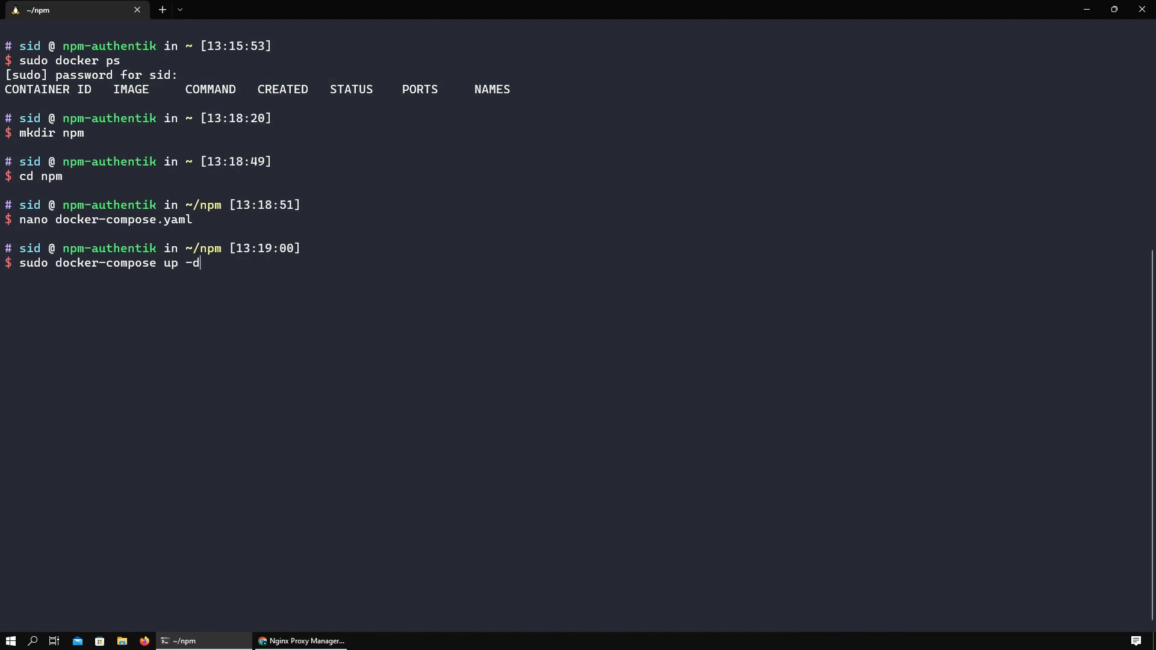
text(o docker-compose up -d)
key(Return)
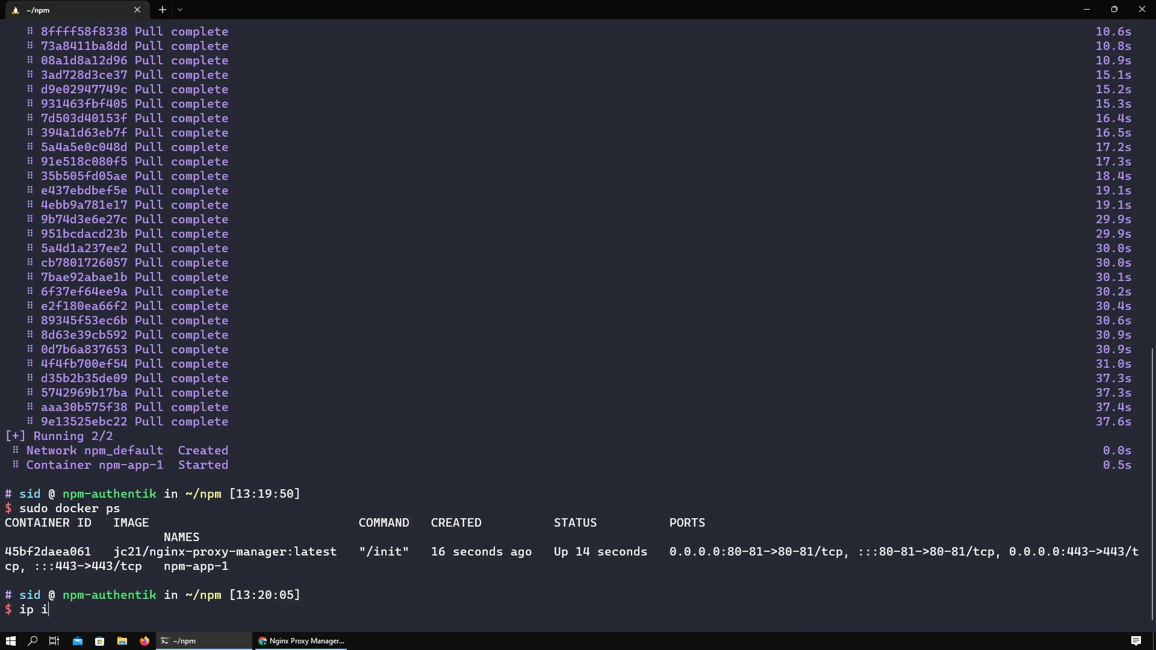
text(ddr)
key(Return)
text(ip )
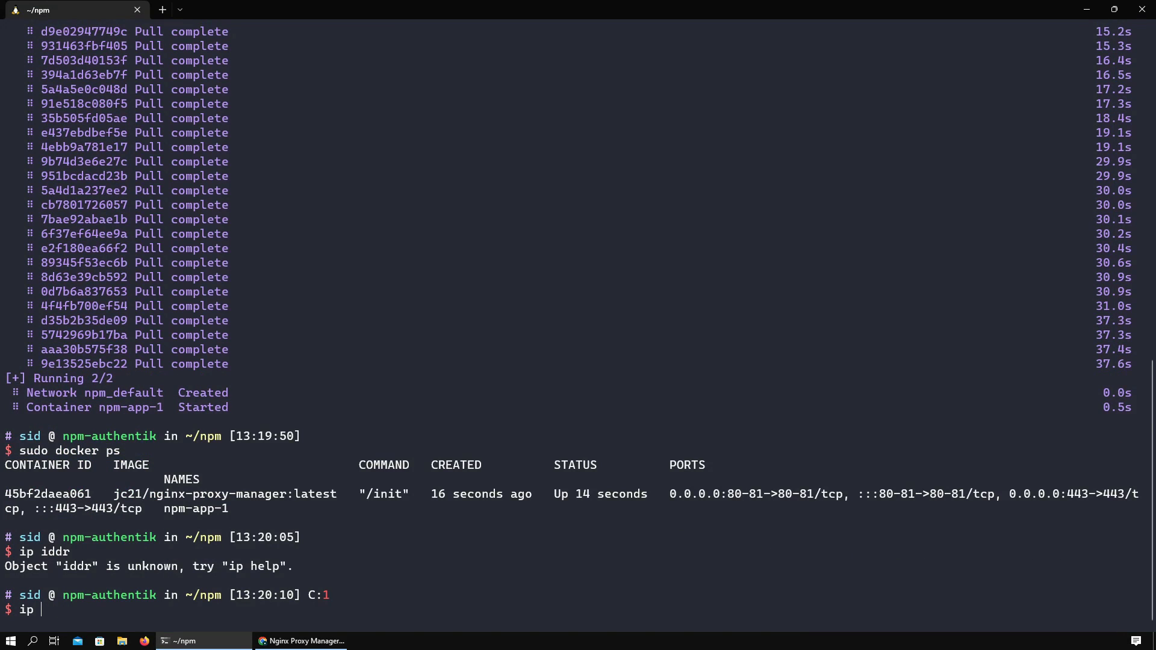
text(addr)
key(Return)
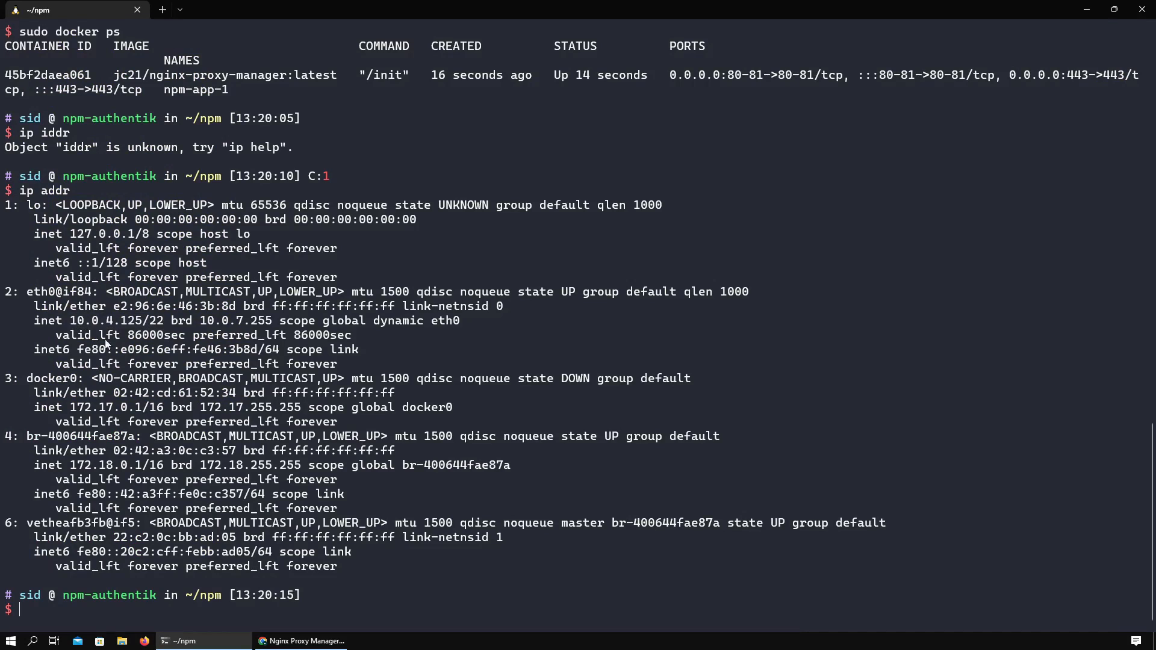
- Load the Nginx Proxy Manager admin interface at 10.0.4.125:81 in a new tab
click(301, 640)
click(168, 10)
text(10.0.4.125:81)
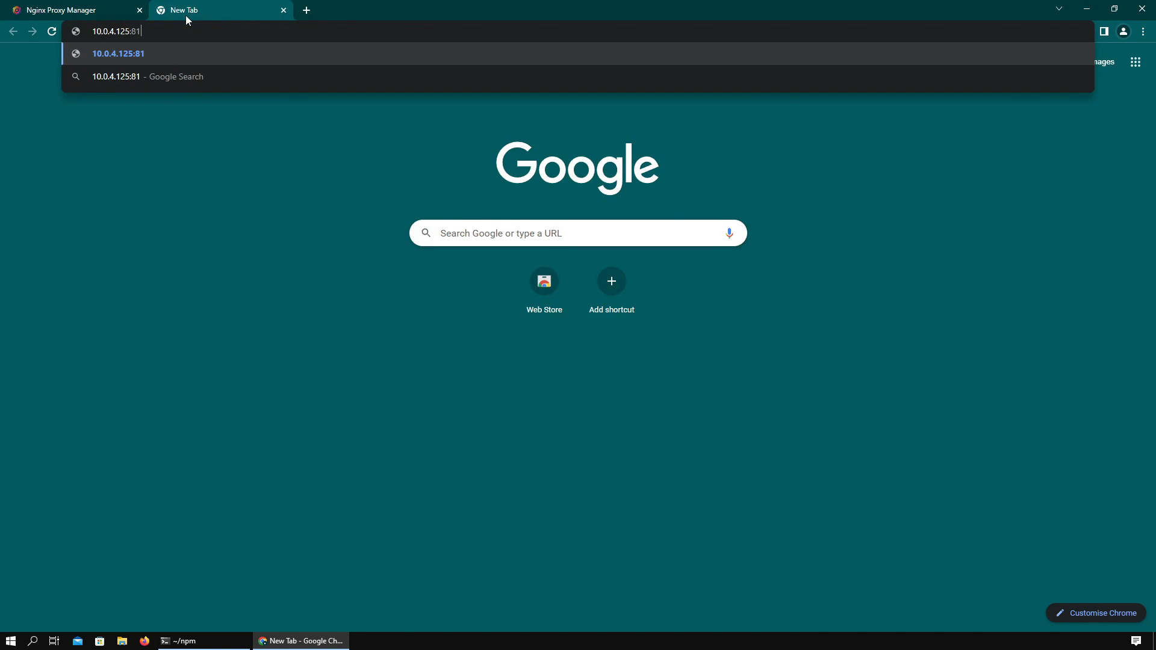
key(Return)
click(614, 313)
- Sign in with the default admin credentials from the setup guide, skipping the edit-user prompt
click(60, 11)
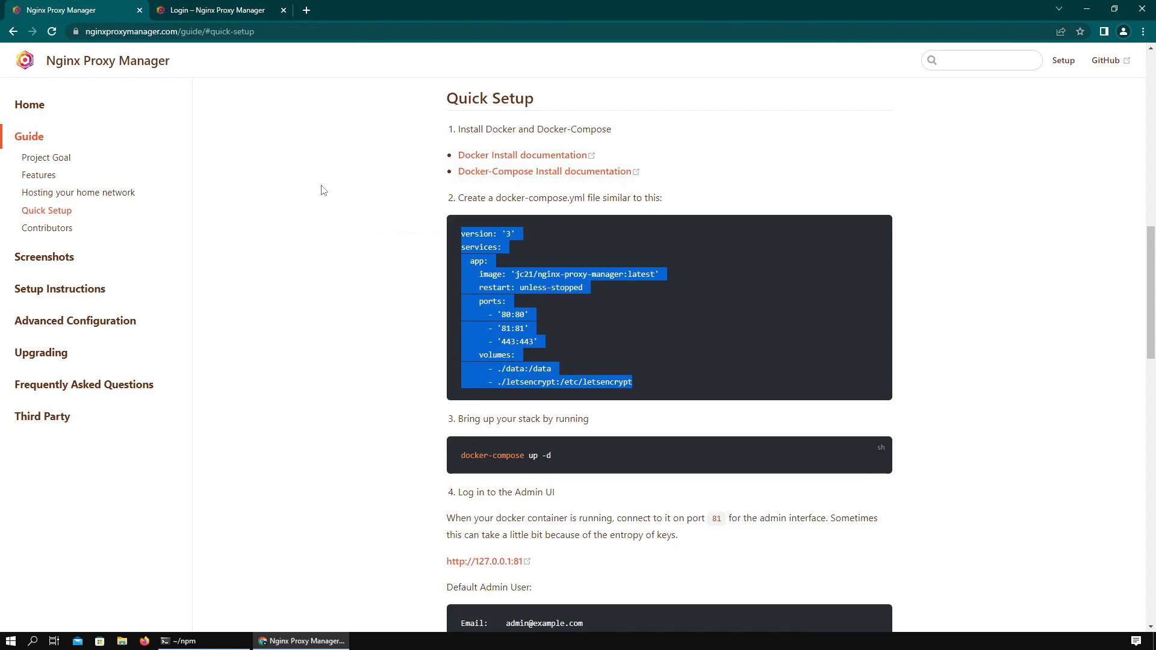
scroll(590, 234, down, 7)
drag(584, 222, 510, 221)
click(248, 11)
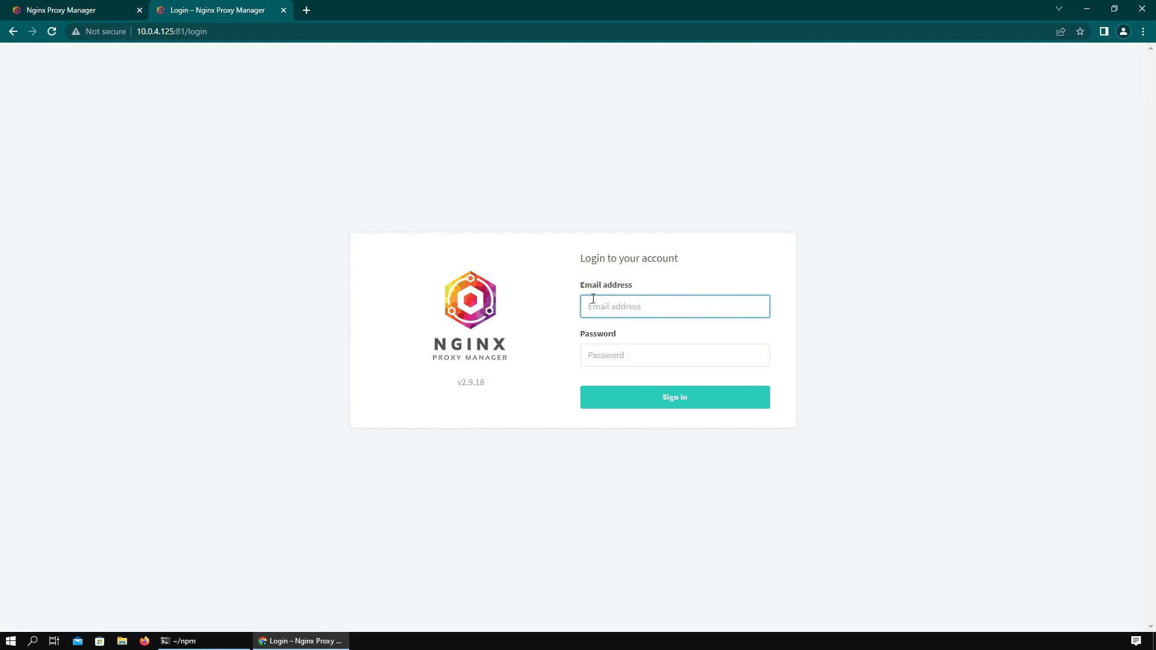
key(ctrl+v)
click(630, 355)
text(changeme)
key(Return)
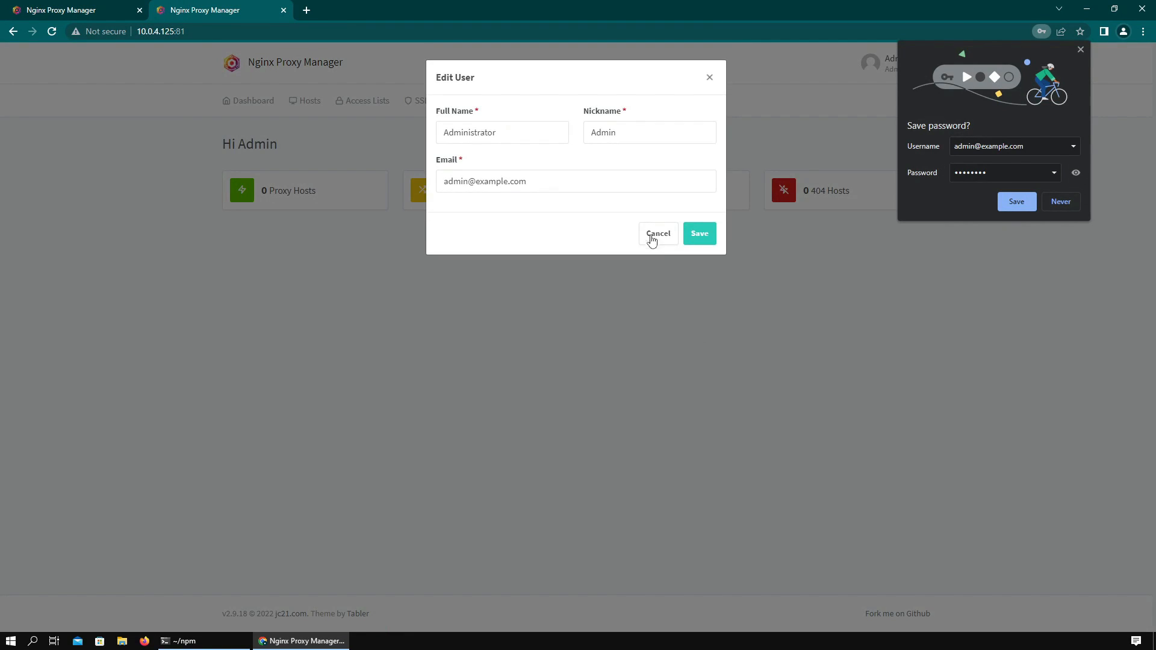
click(651, 235)
click(271, 188)
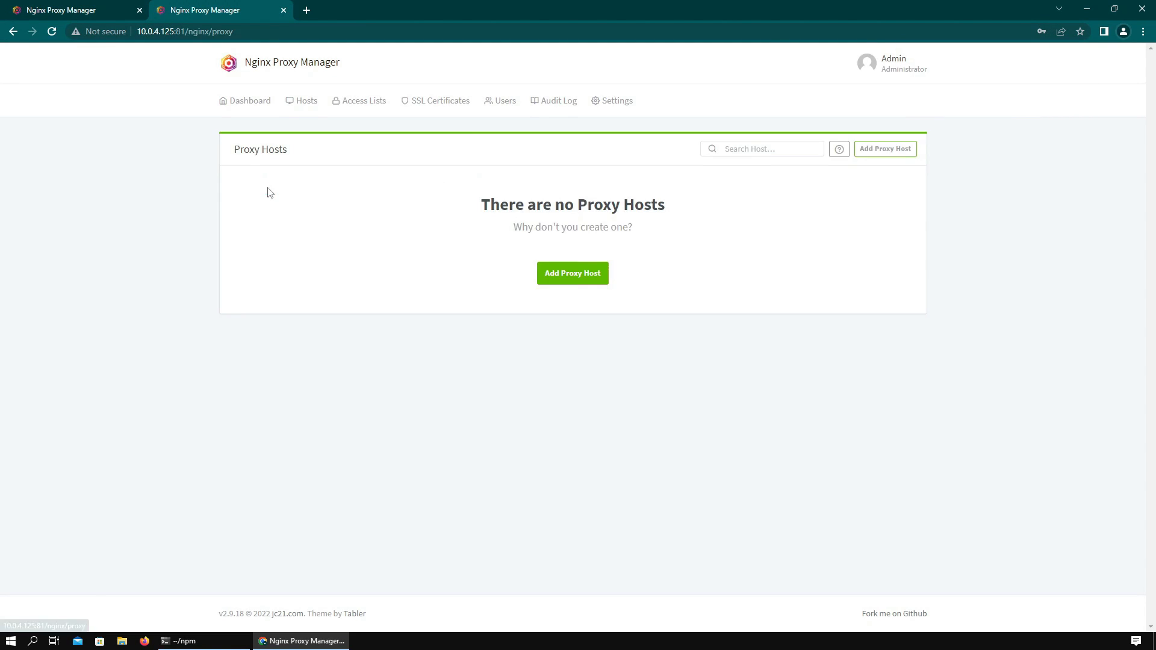
click(572, 271)
click(478, 162)
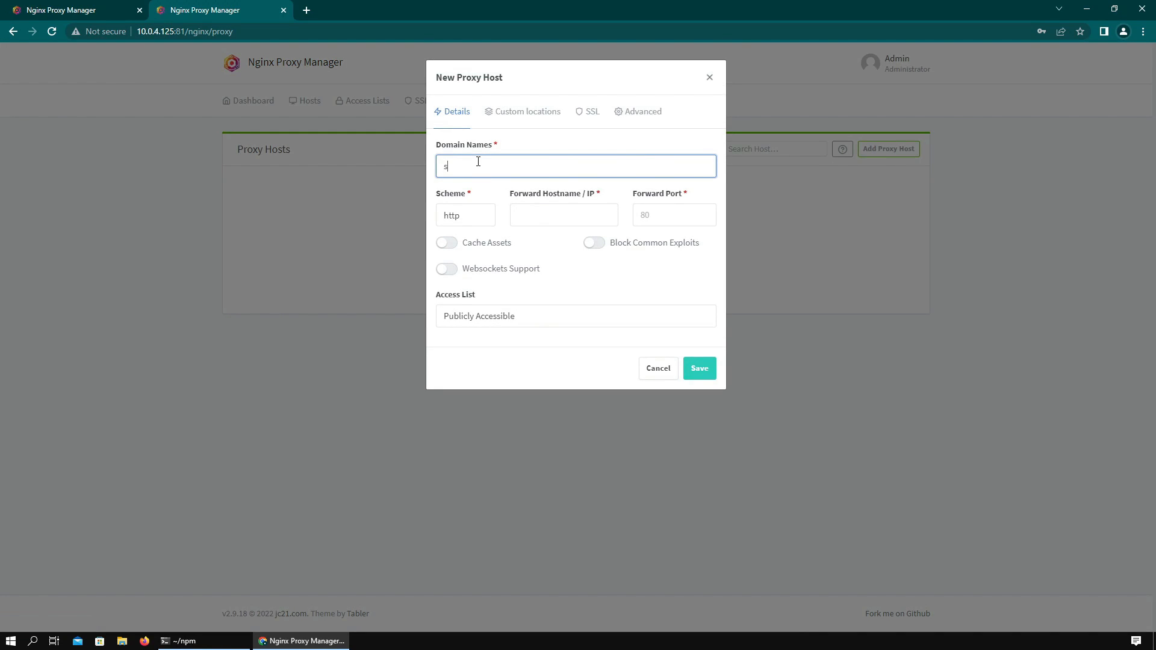
text(so)
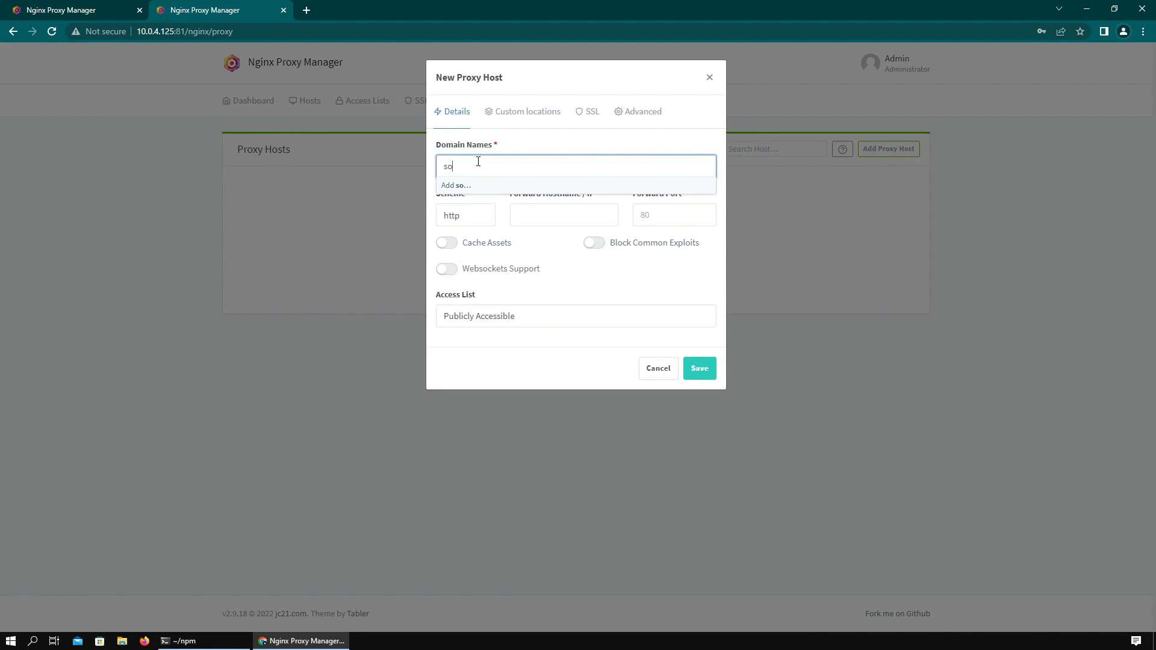
text(narr.home.local)
click(536, 216)
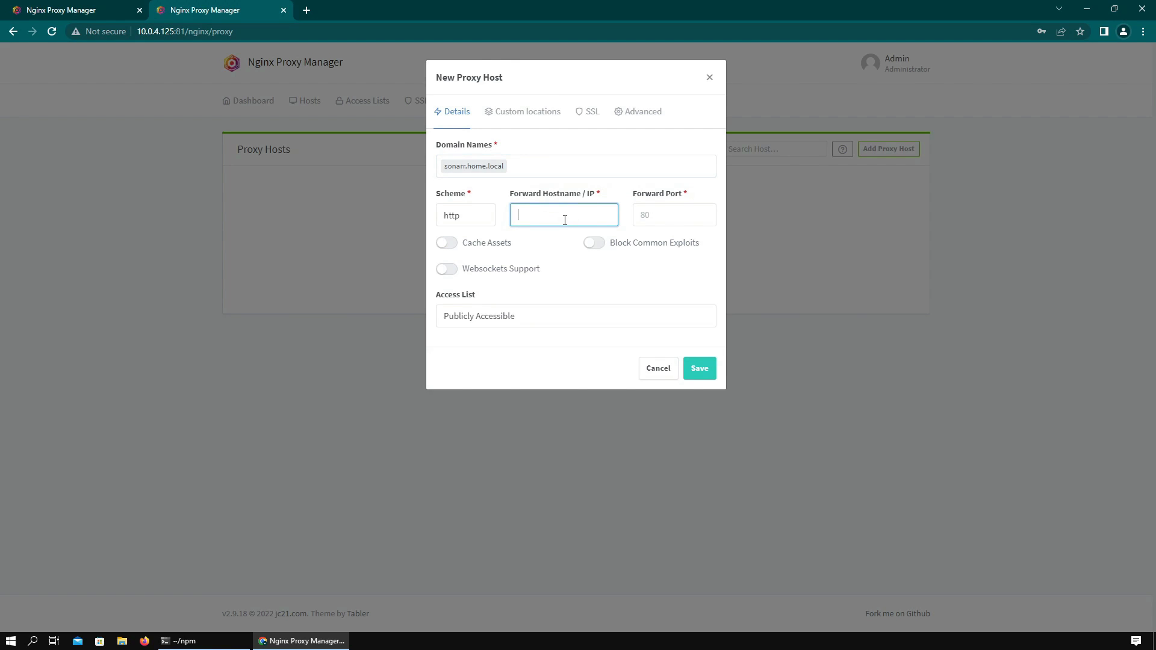
text(sonarr)
click(657, 215)
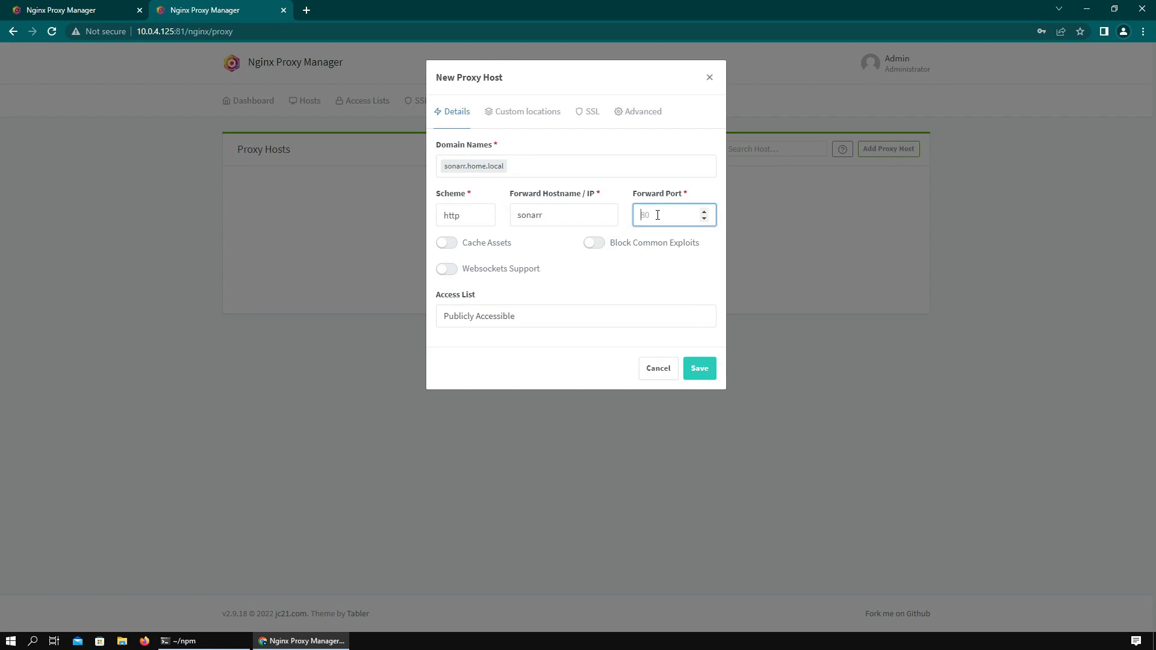
click(697, 367)
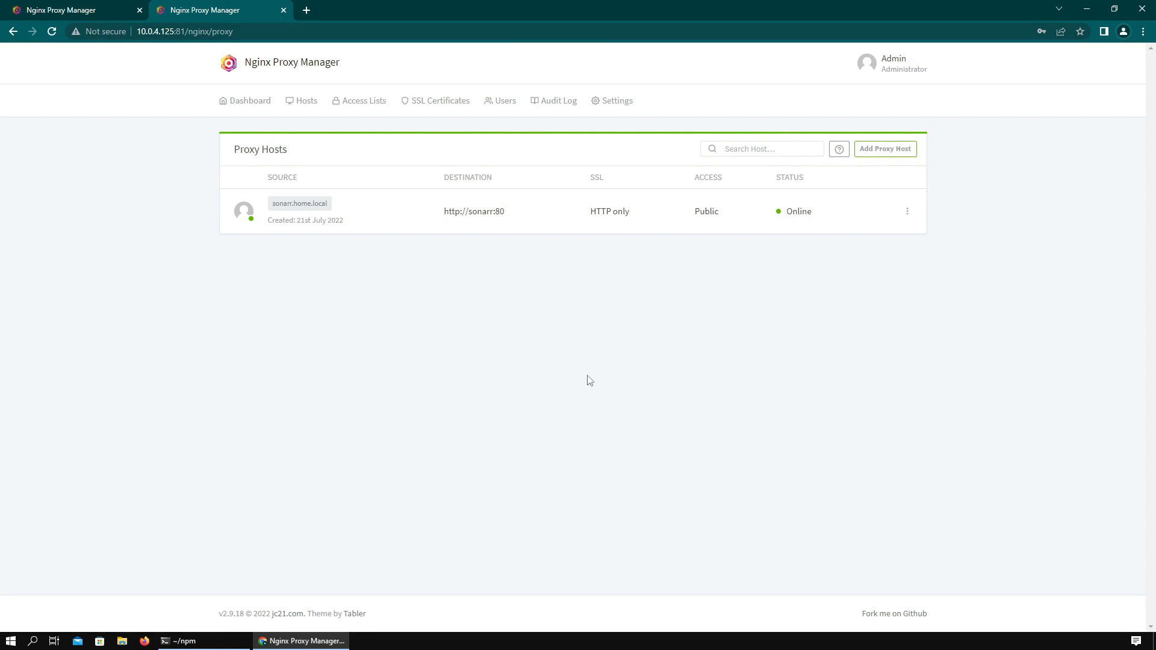
click(309, 12)
- Search 'sonarr linux server', open the linuxserver/sonarr Docker Hub page and select its compose snippet
text(sonarr)
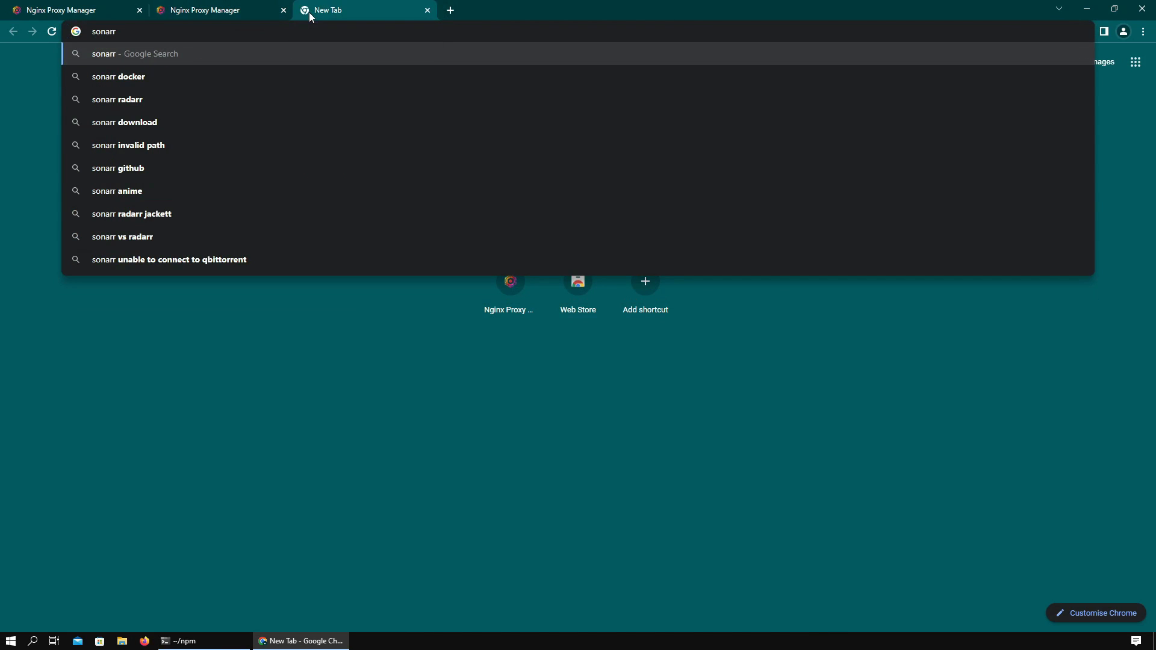
text( linux server)
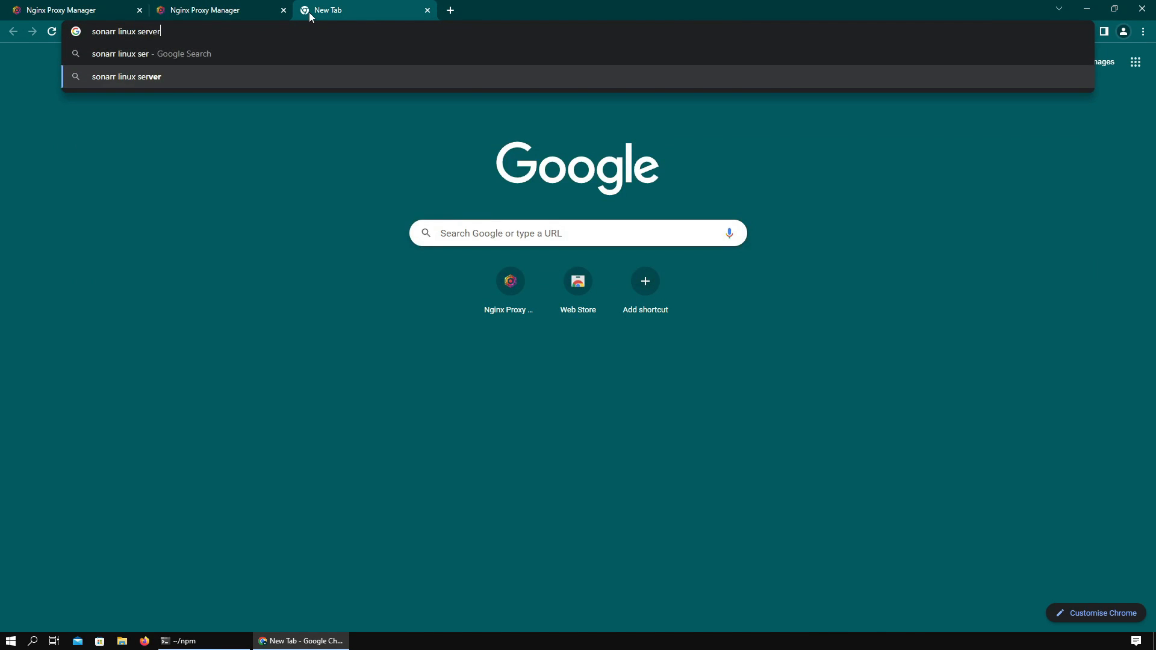
key(Return)
click(174, 176)
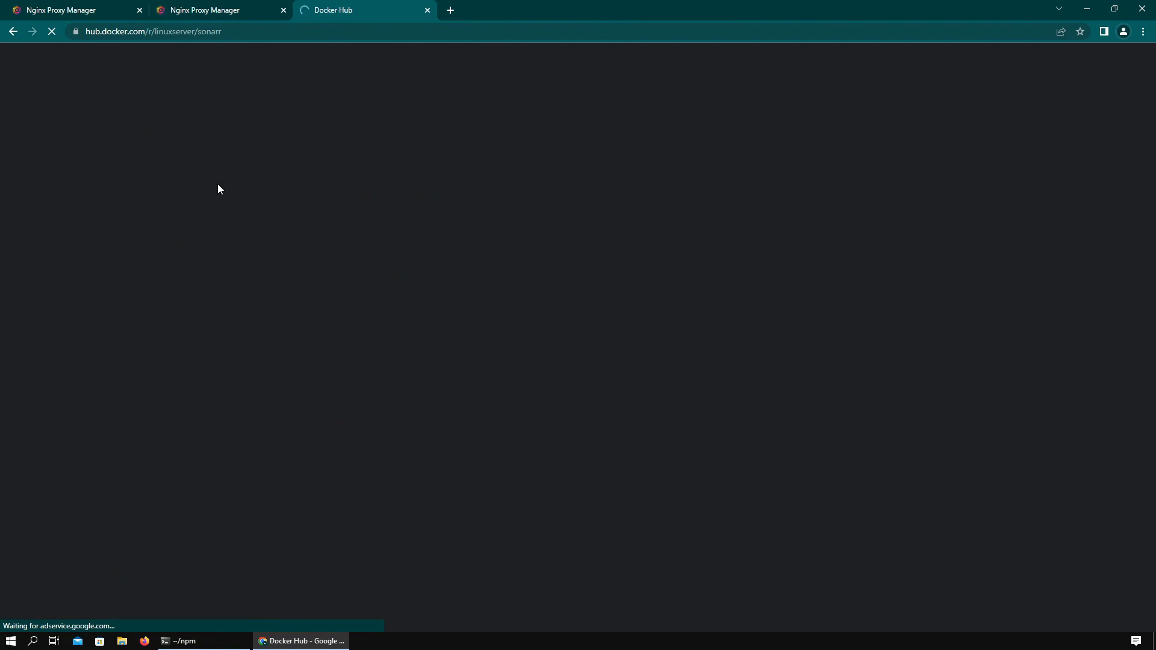
scroll(340, 250, down, 20)
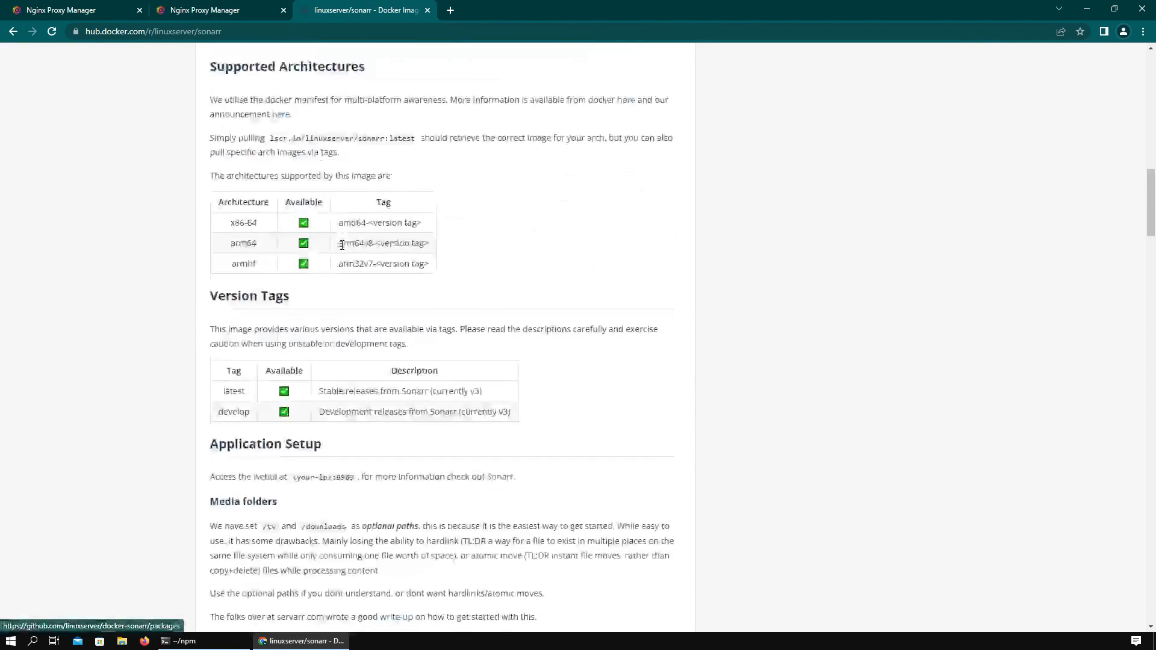
scroll(367, 244, up, 3)
drag(344, 441, 210, 250)
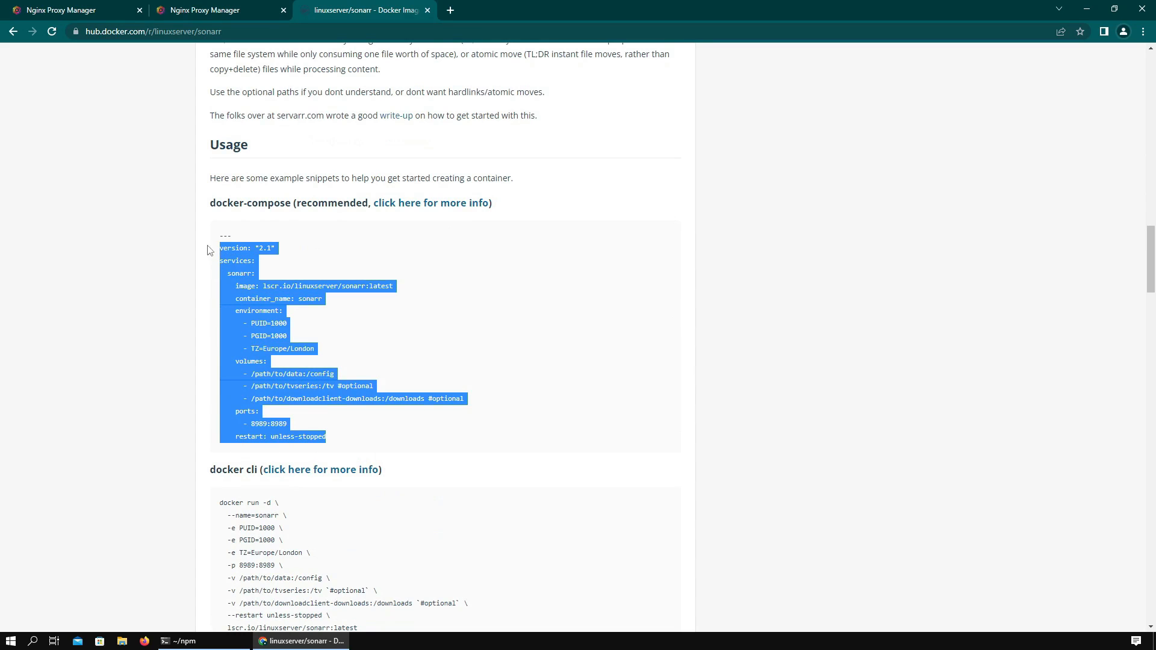
- Create a sonarr folder in the home directory and open a new docker-compose.yaml there
key(alt+Tab)
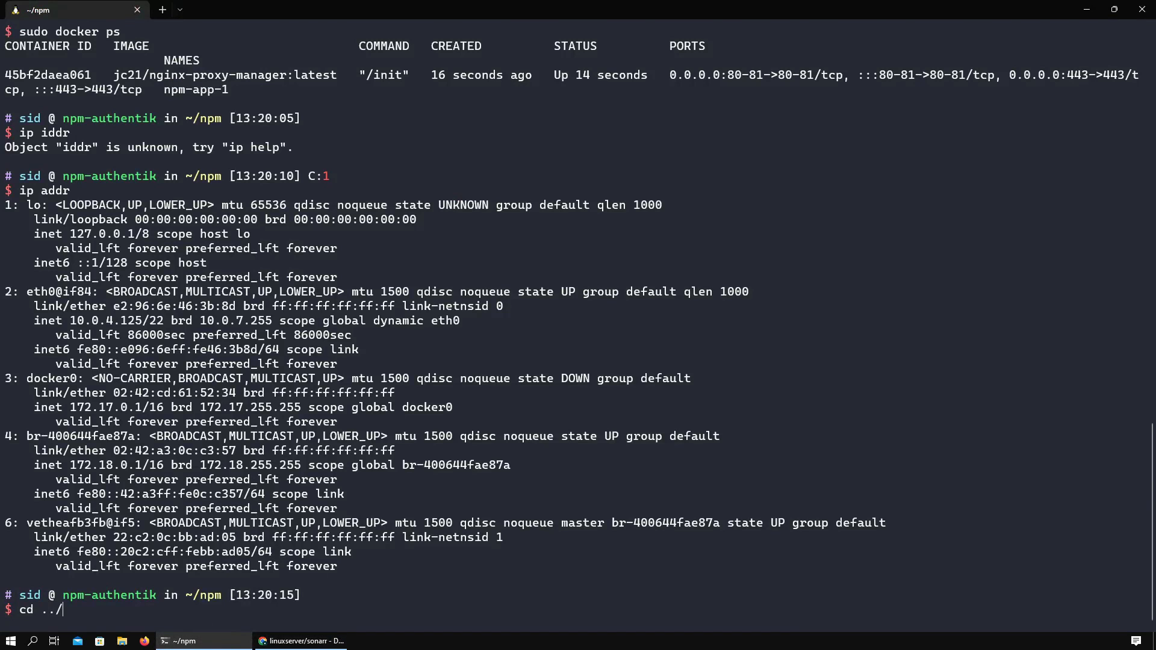
key(Return)
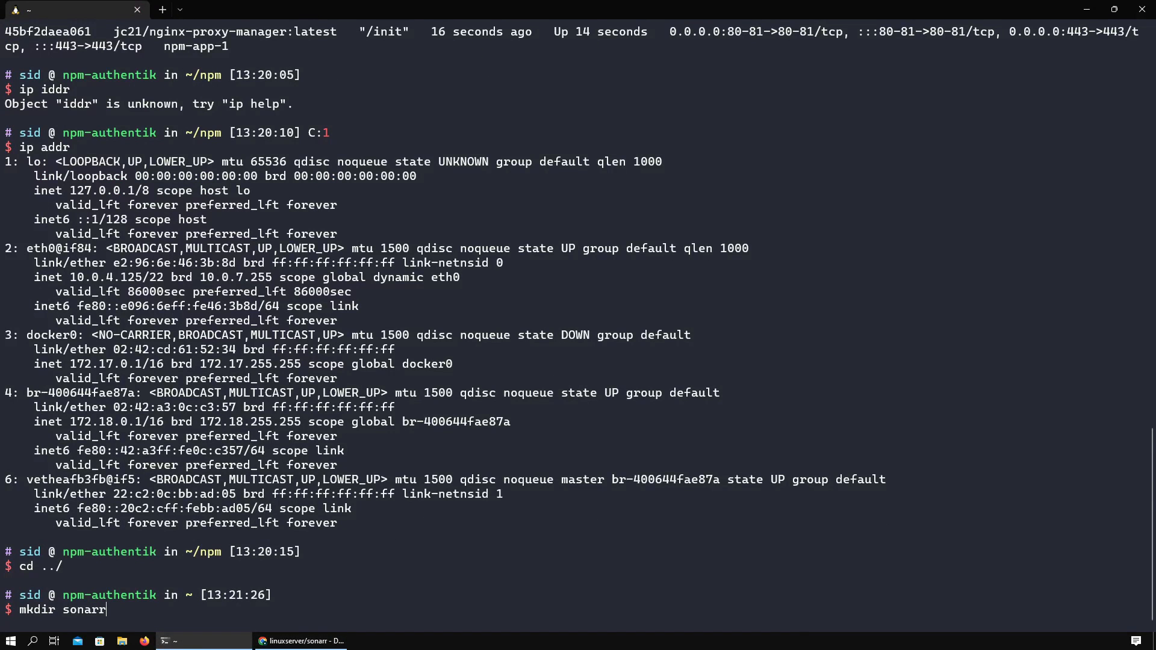
key(Return)
text(cd sonarr/)
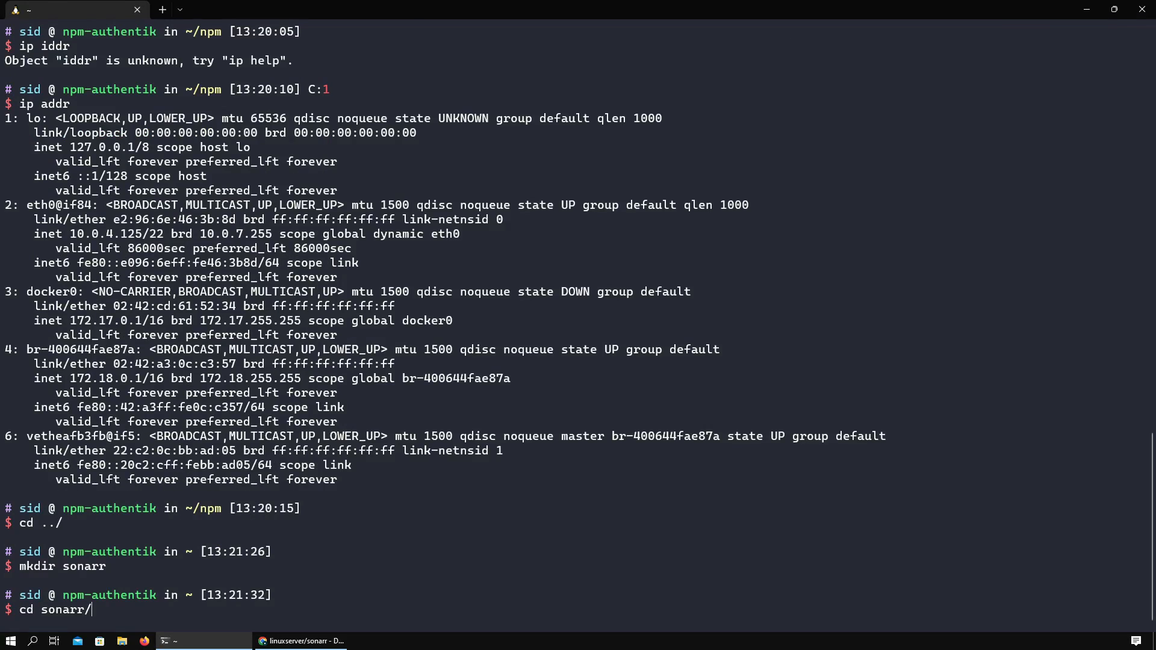
key(Return)
key(ctrl+r)
text(docker-)
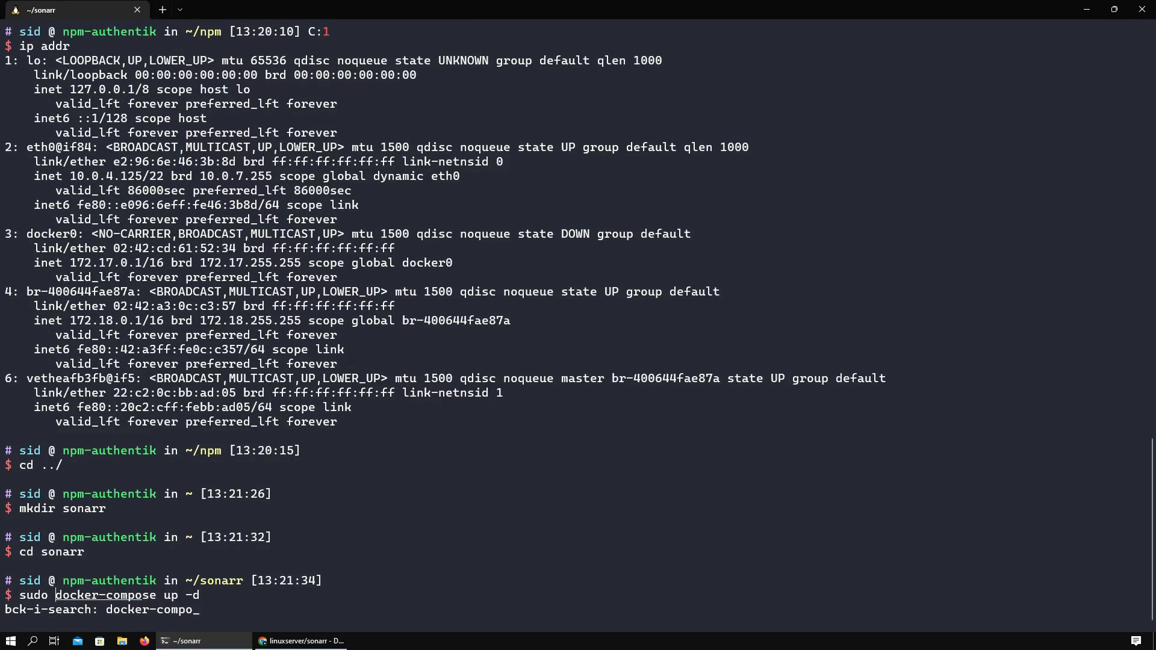
text(compose.)
key(Return)
- Paste the Sonarr compose snippet and replace the /path/to volume prefixes with '.'
right_click(378, 327)
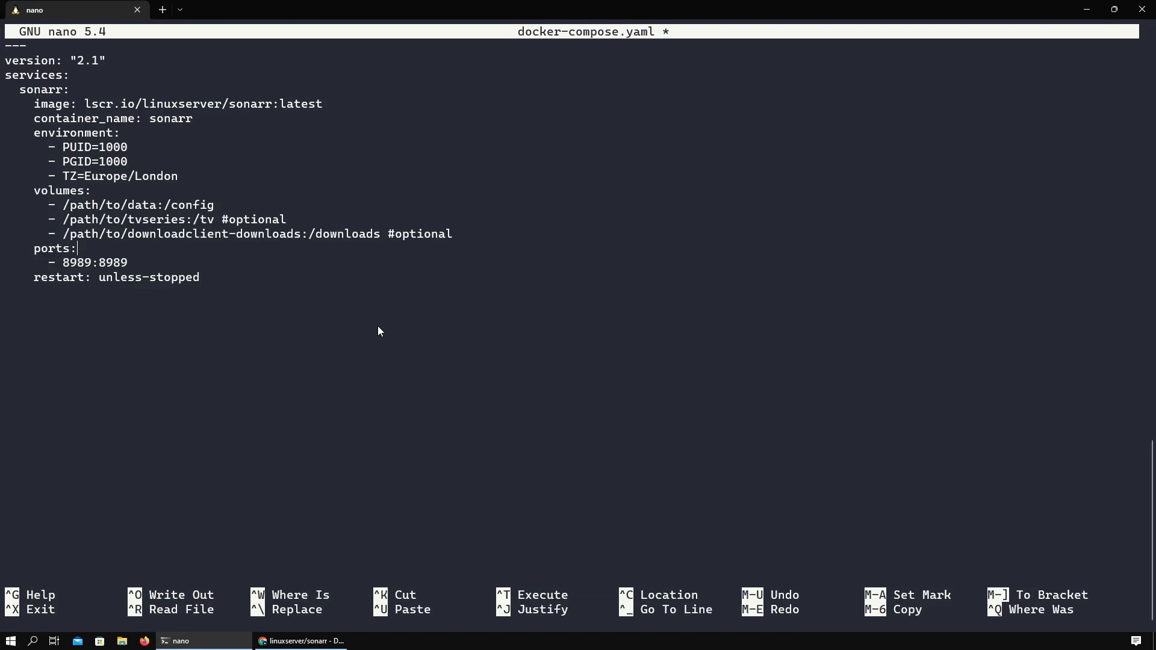
key(BackSpace)
key(BackSpace)
key(BackSpace)
key(BackSpace)
key(BackSpace)
key(BackSpace)
key(BackSpace)
key(BackSpace)
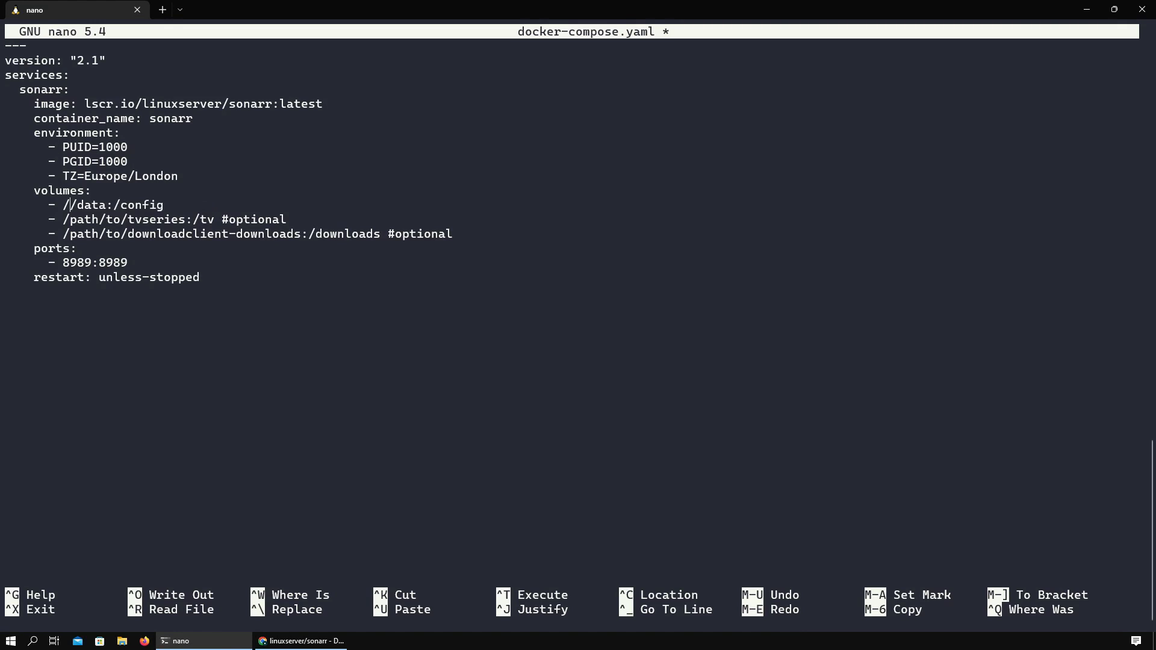
text(.)
key(Down)
key(BackSpace)
key(Delete)
key(Delete)
key(Delete)
key(Delete)
key(Delete)
key(Delete)
key(Delete)
text(.)
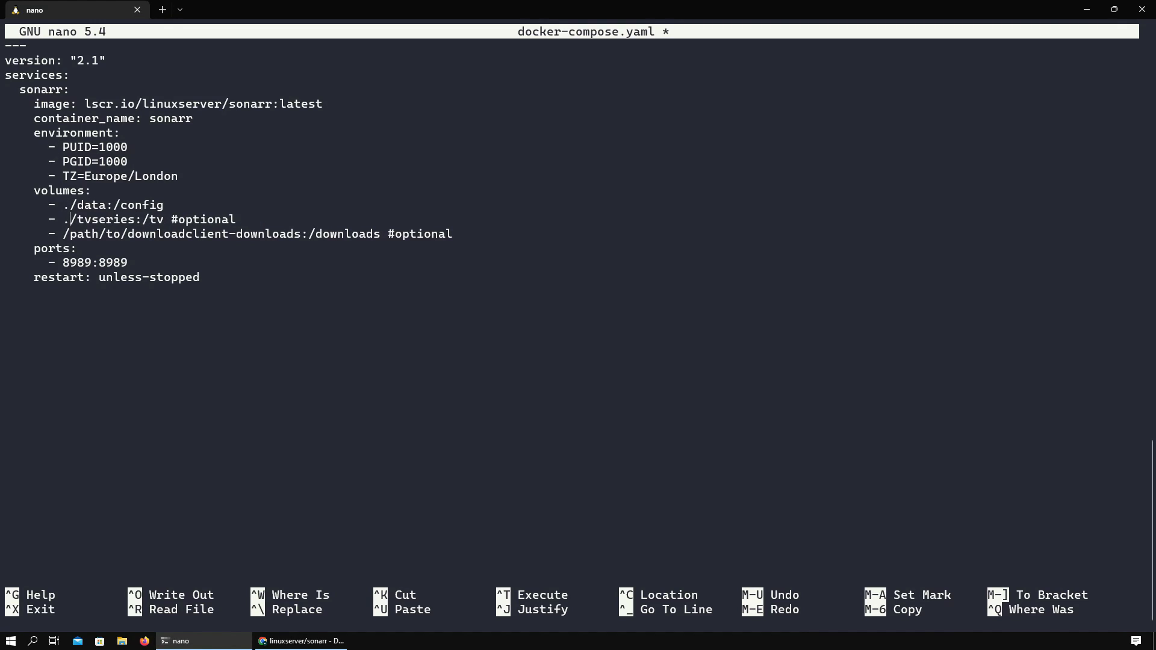
key(Down)
key(BackSpace)
key(Delete)
key(Delete)
key(Delete)
key(Delete)
key(Delete)
key(Delete)
key(Delete)
text(.)
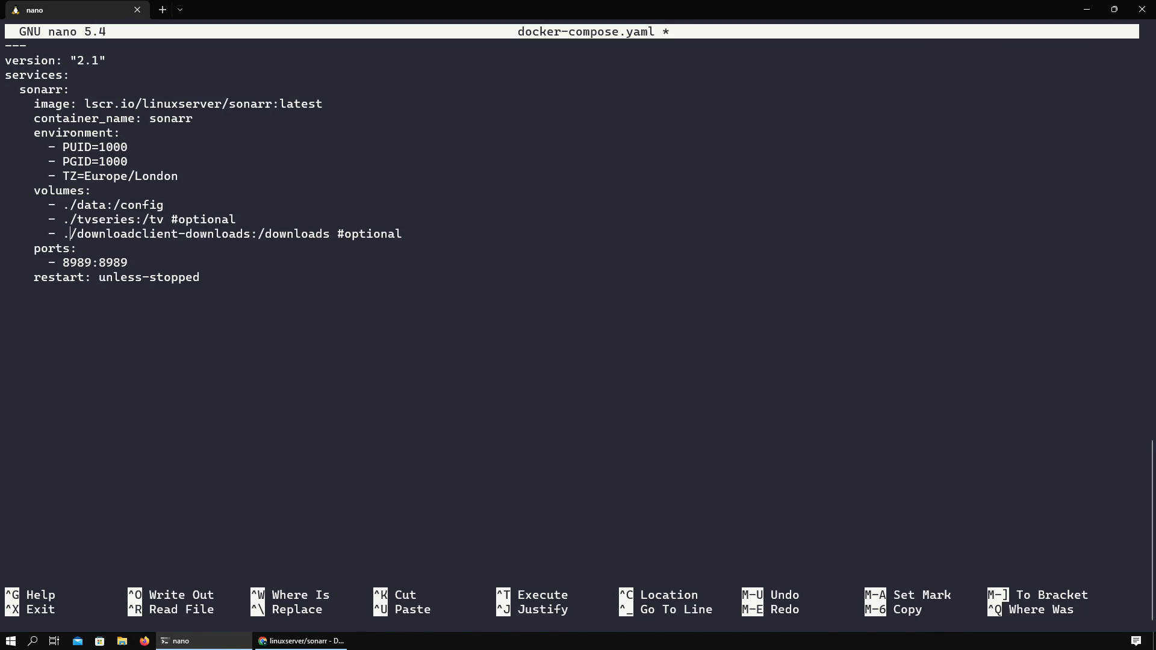
- Save the compose file and start the sonarr container with sudo docker-compose up -d
key(ctrl+s)
key(ctrl+x)
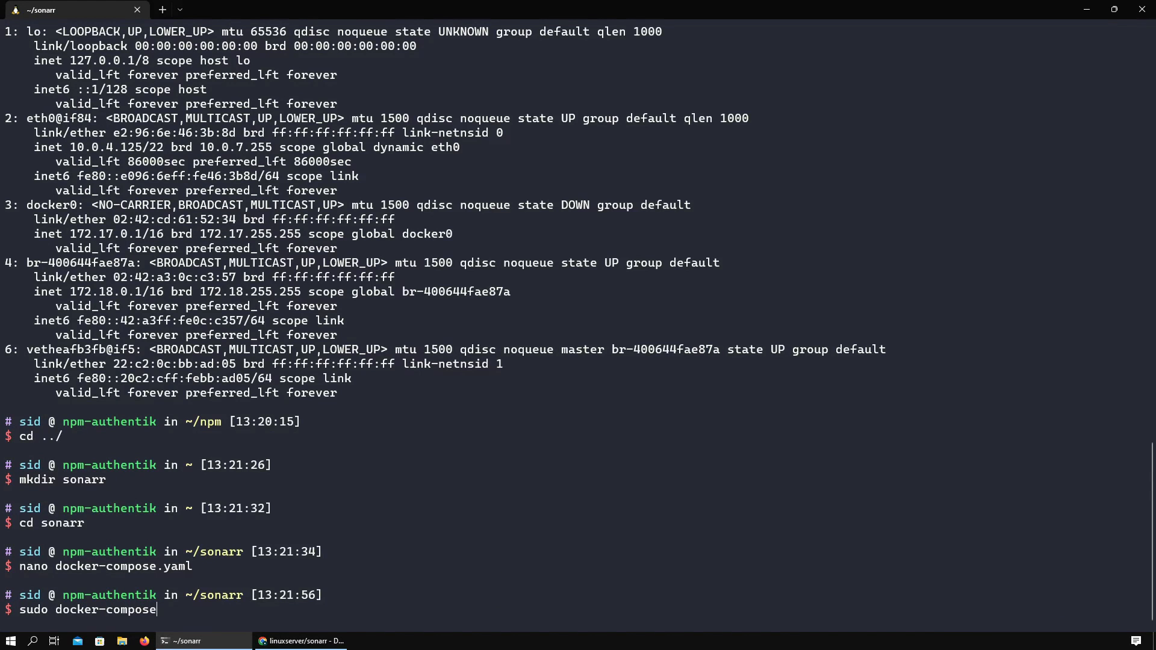
text(-d)
key(Return)
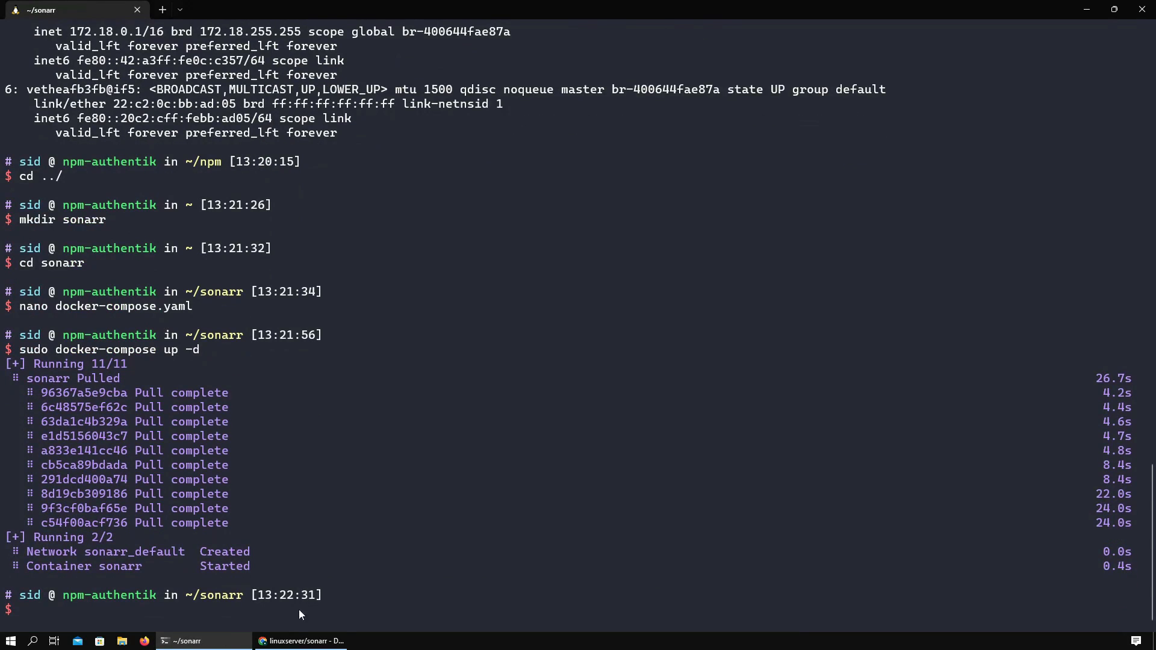
- Check that Sonarr loads at 10.0.4.125:8989 and browse its settings
click(325, 641)
double_click(259, 424)
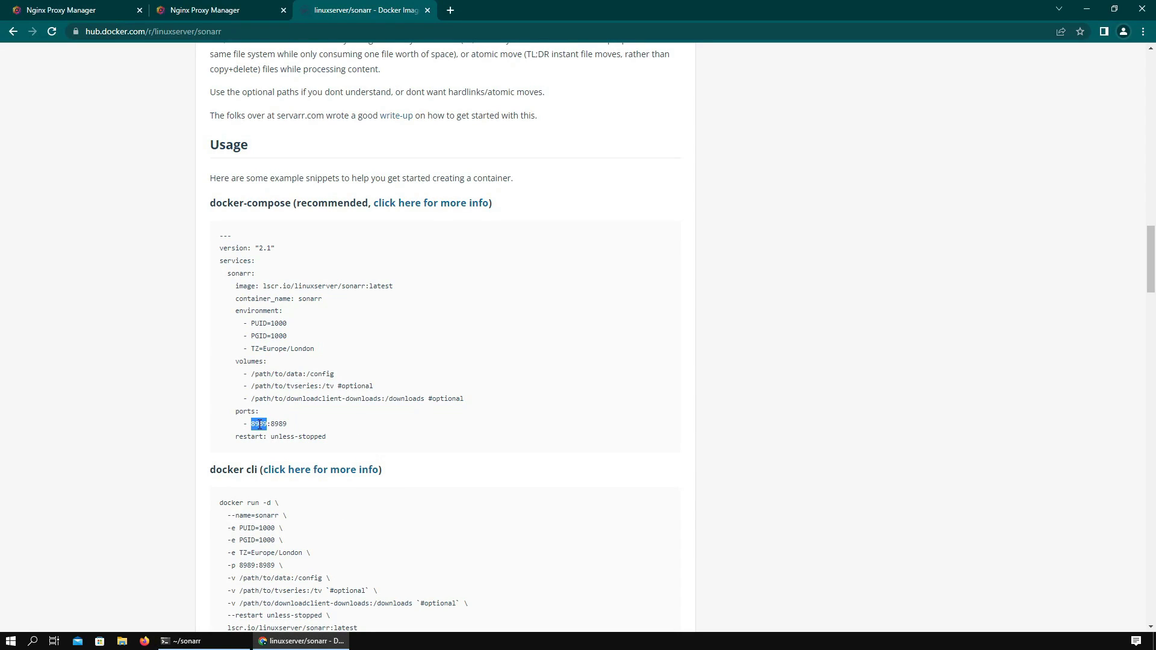
click(451, 9)
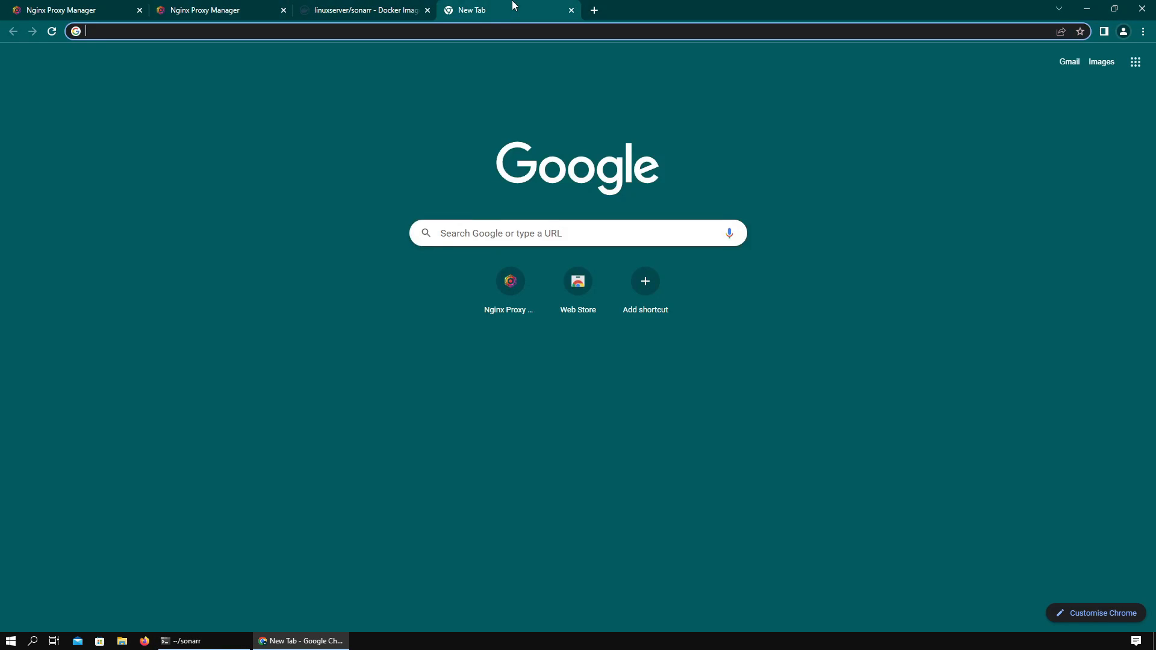
text(10.0.4.)
text(125:)
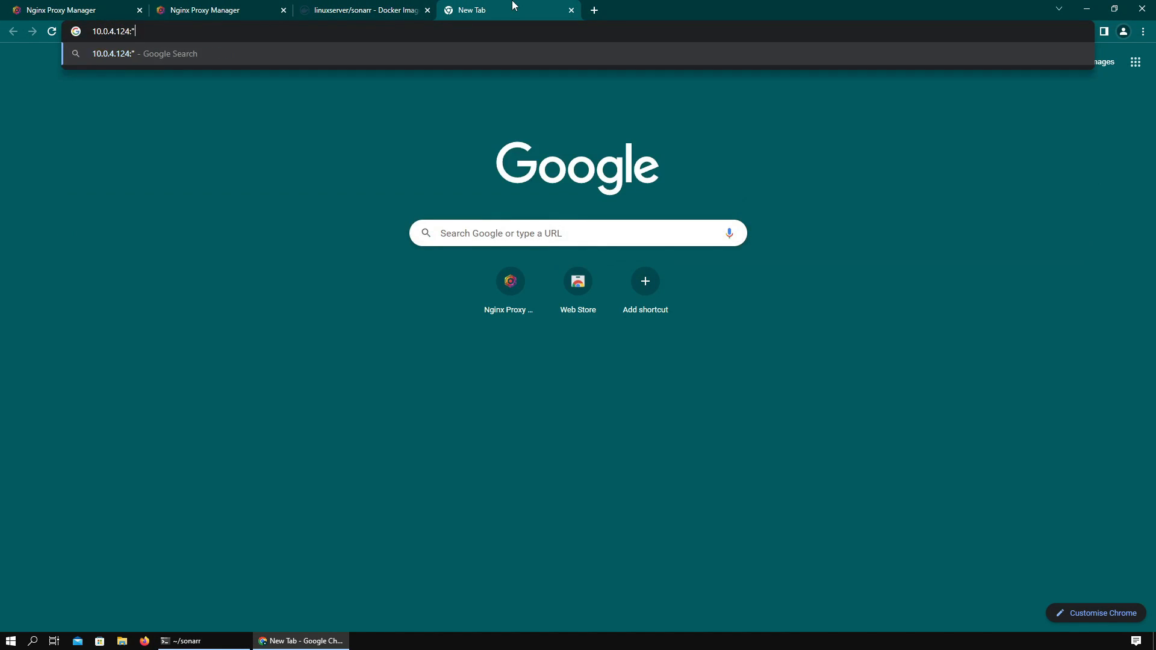
text(8989)
key(Return)
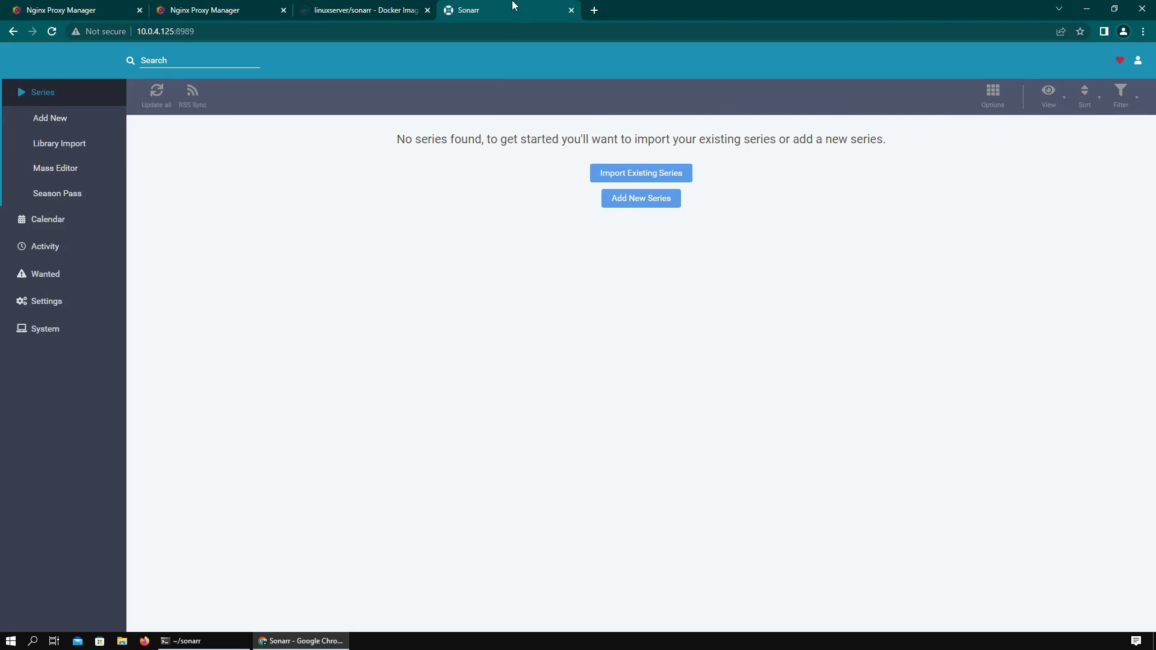
click(59, 312)
click(46, 277)
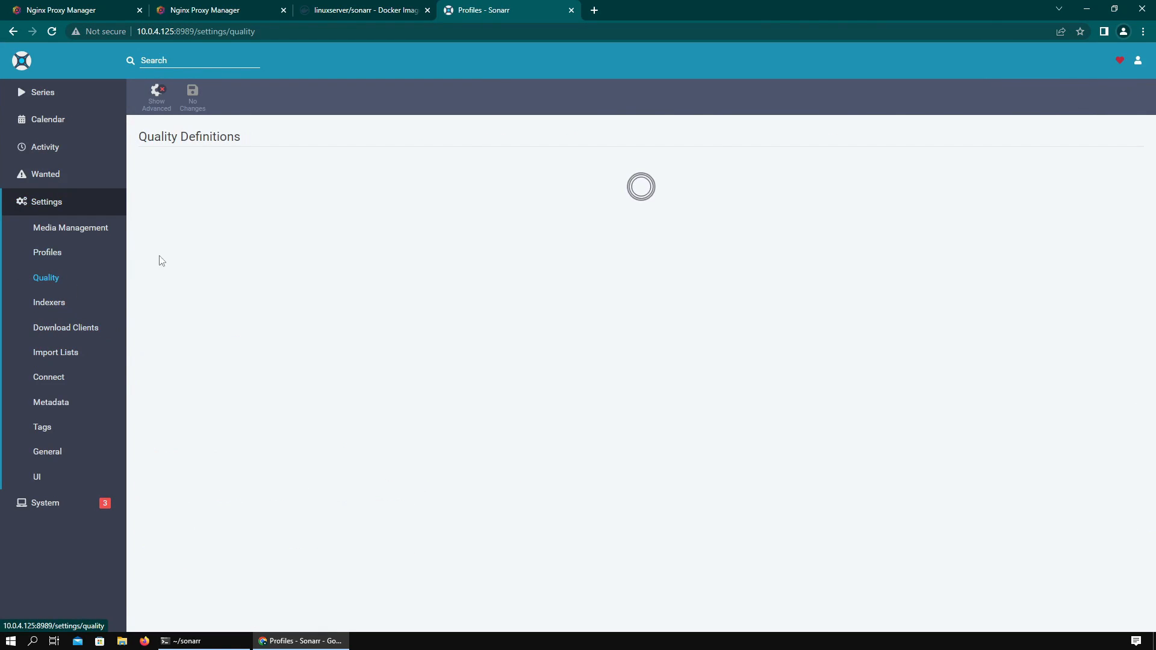
click(52, 99)
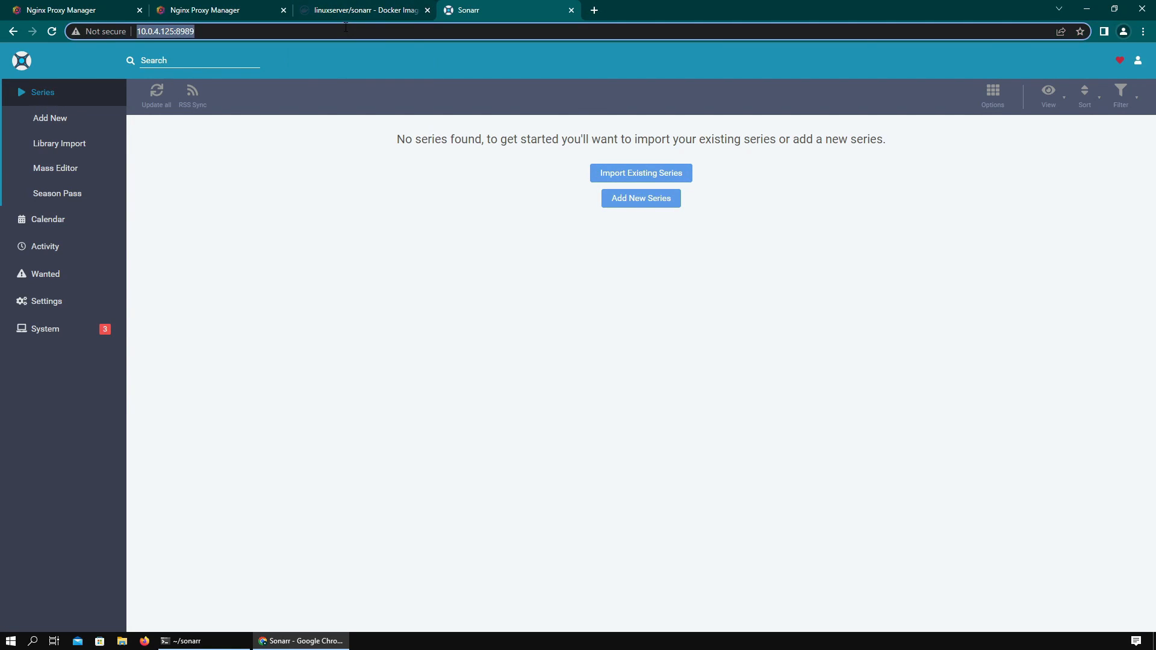
- Close the Docker Hub and Sonarr tabs, search 'authentik install' and open the Installation docs
click(426, 10)
click(428, 10)
click(317, 11)
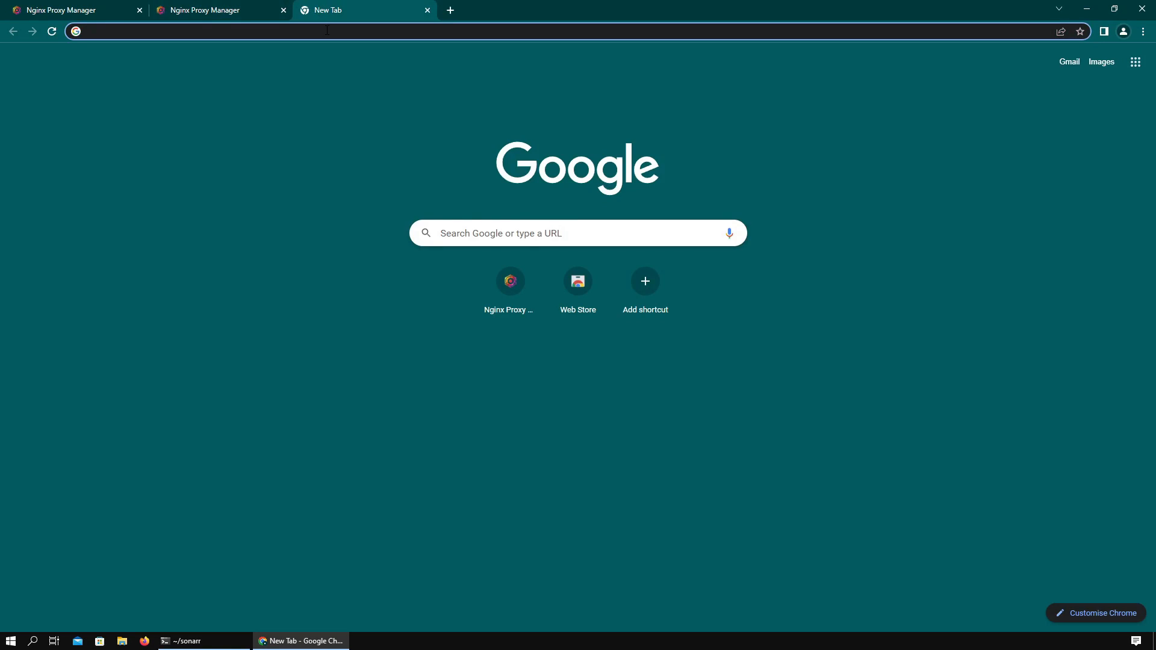
text(authentik install)
key(Return)
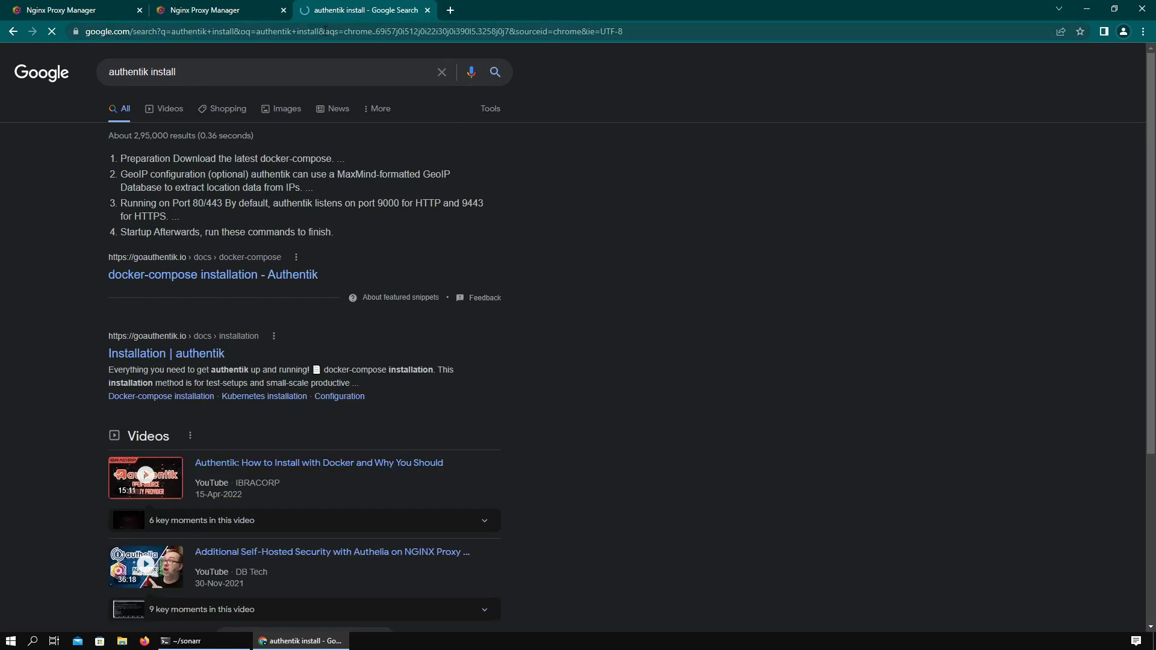
click(212, 354)
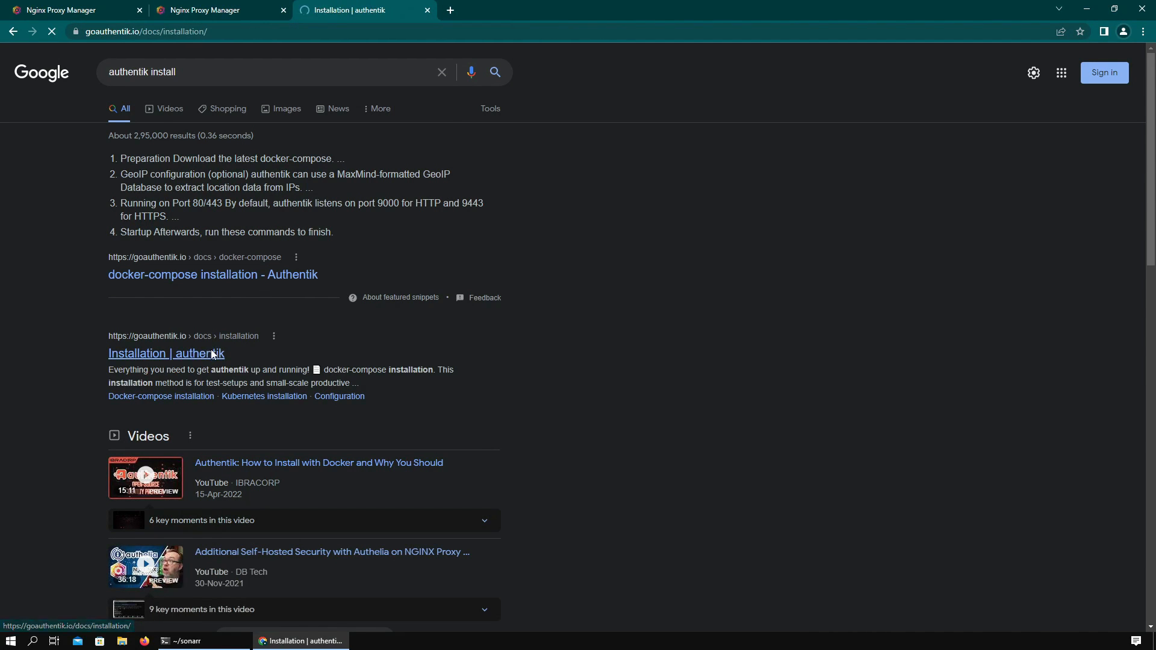
- Create an authentik folder and download the authentik docker-compose file into it with wget
click(485, 263)
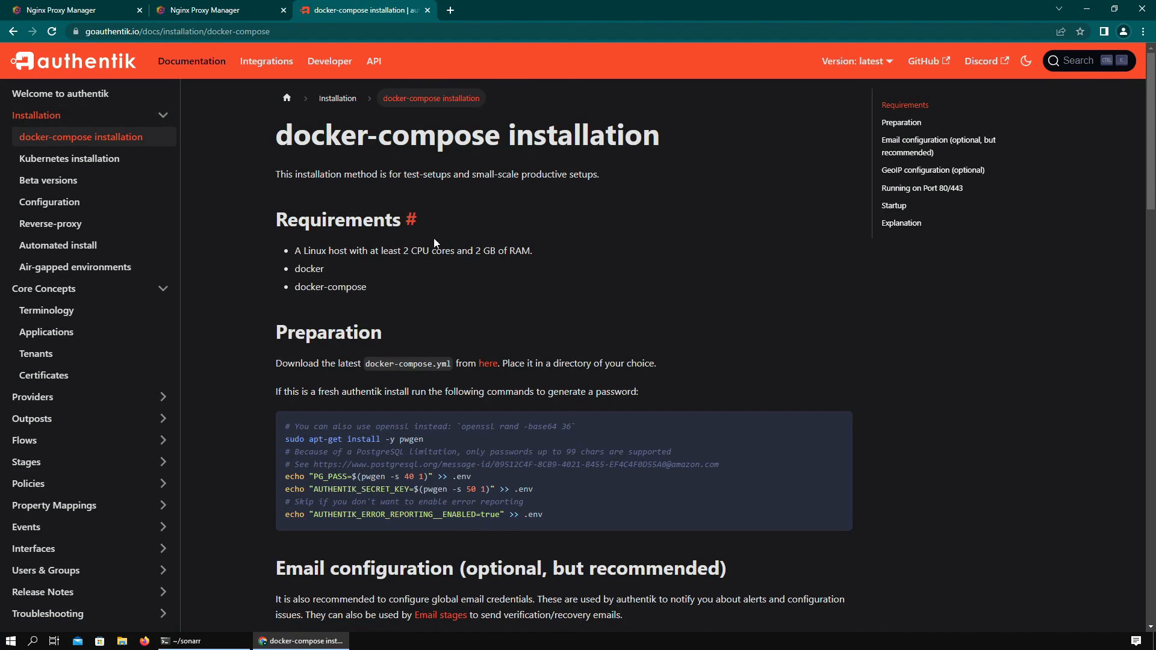
right_click(489, 363)
click(537, 438)
click(199, 641)
text(cd )
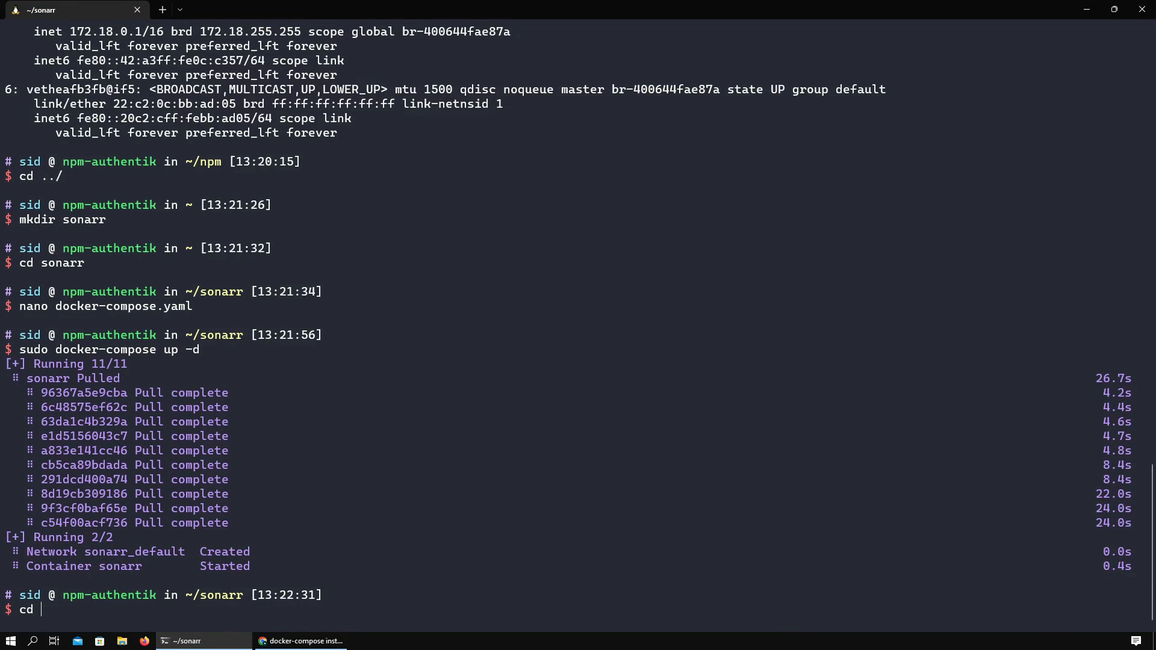
text(~)
key(Return)
key(ctrl+l)
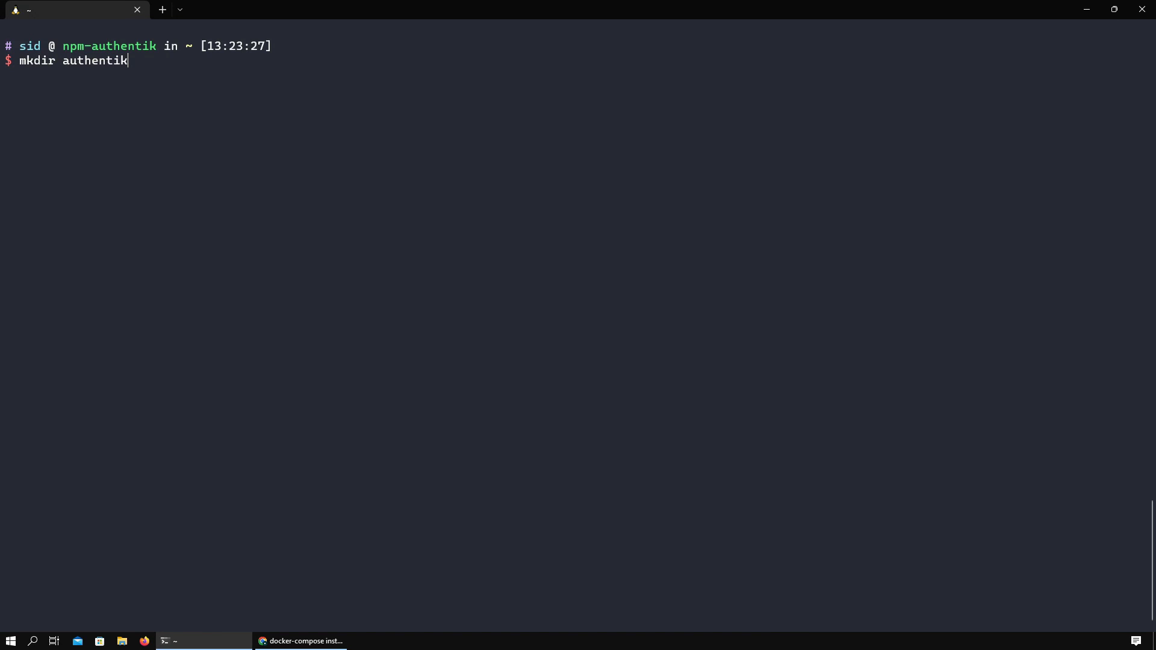
key(Return)
text(cd authentik)
key(Return)
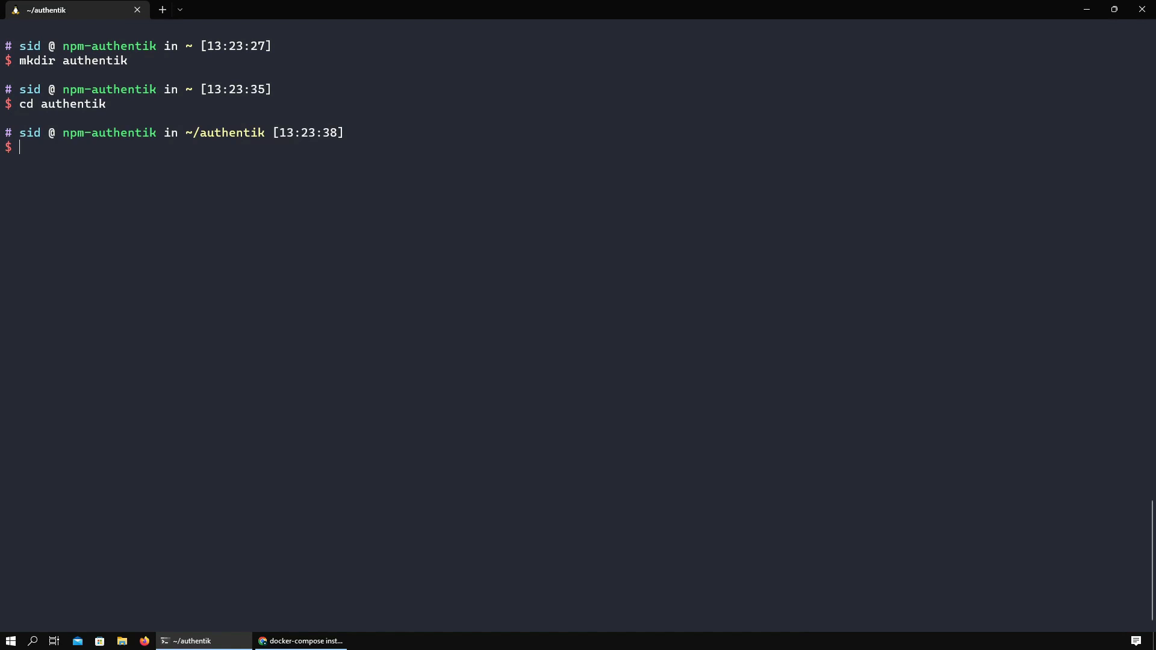
text(wget)
key(ctrl+v)
key(Return)
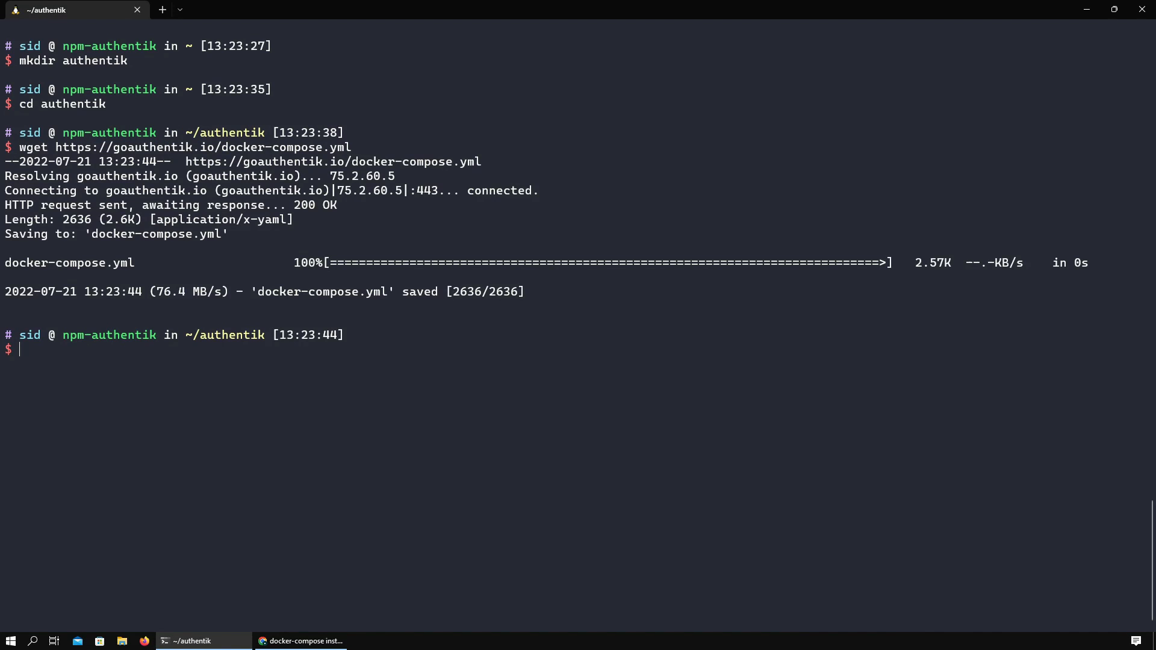
- Install pwgen using the command copied from the authentik docs
click(304, 641)
scroll(374, 415, down, 3)
drag(286, 238, 423, 238)
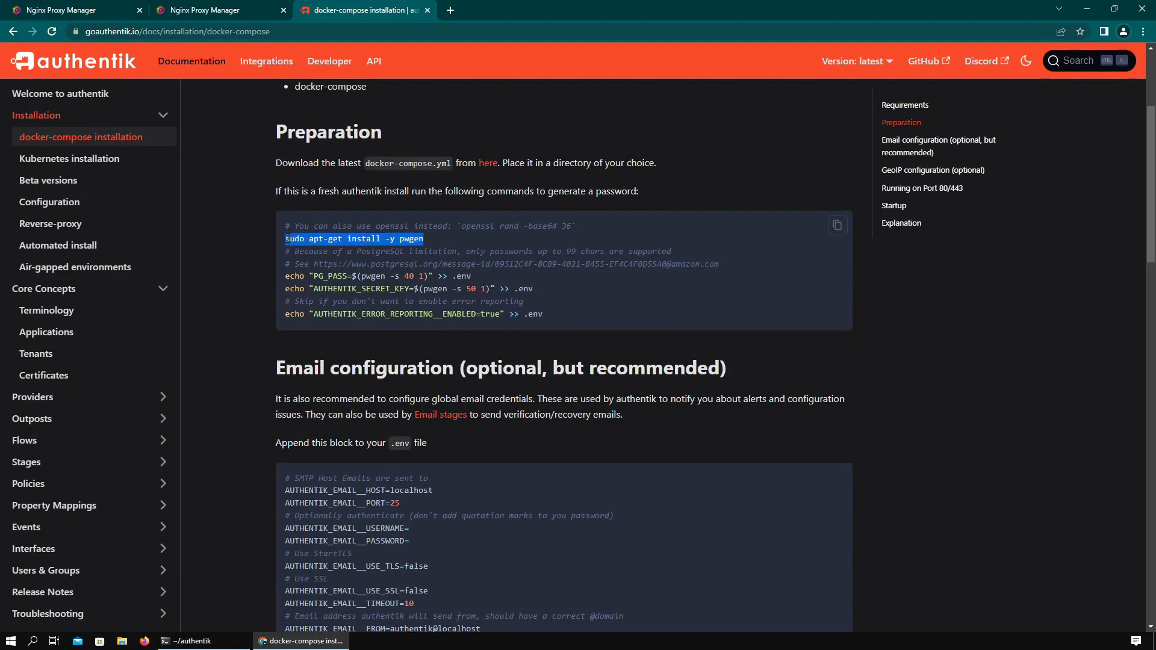
key(ctrl+c)
click(197, 641)
key(ctrl+v)
key(Return)
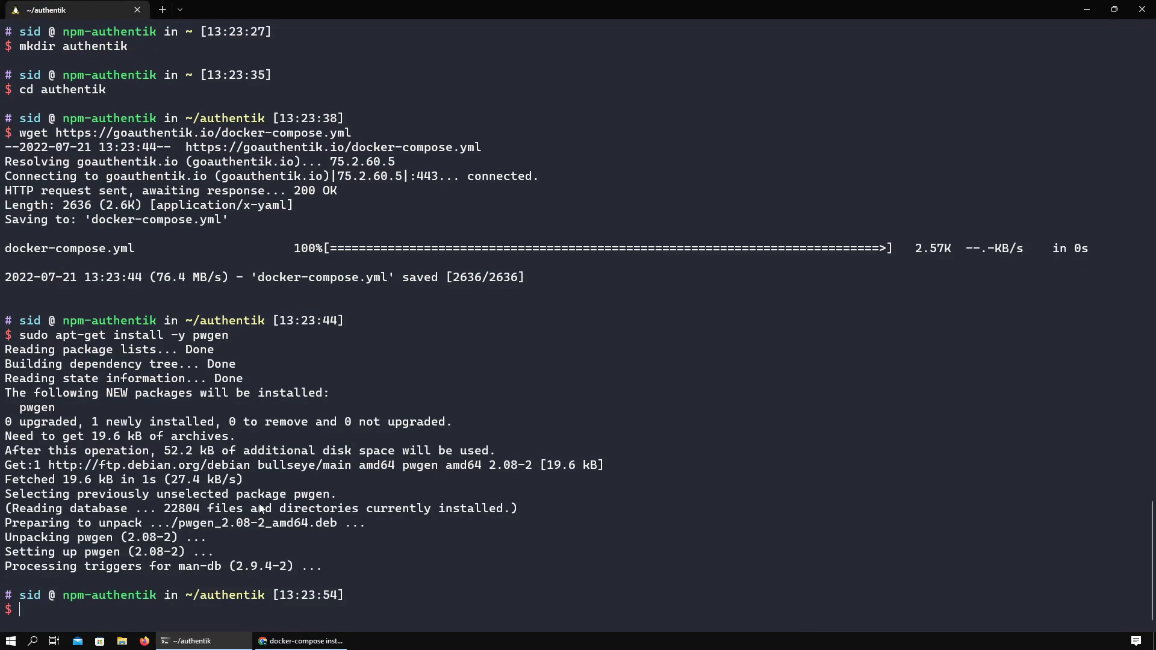
- Generate the authentik secrets into .env with the docs' two echo lines
key(alt+Tab)
mouse_move(285, 276)
mouse_down()
mouse_move(543, 314)
mouse_move(286, 276)
mouse_up()
key(ctrl+c)
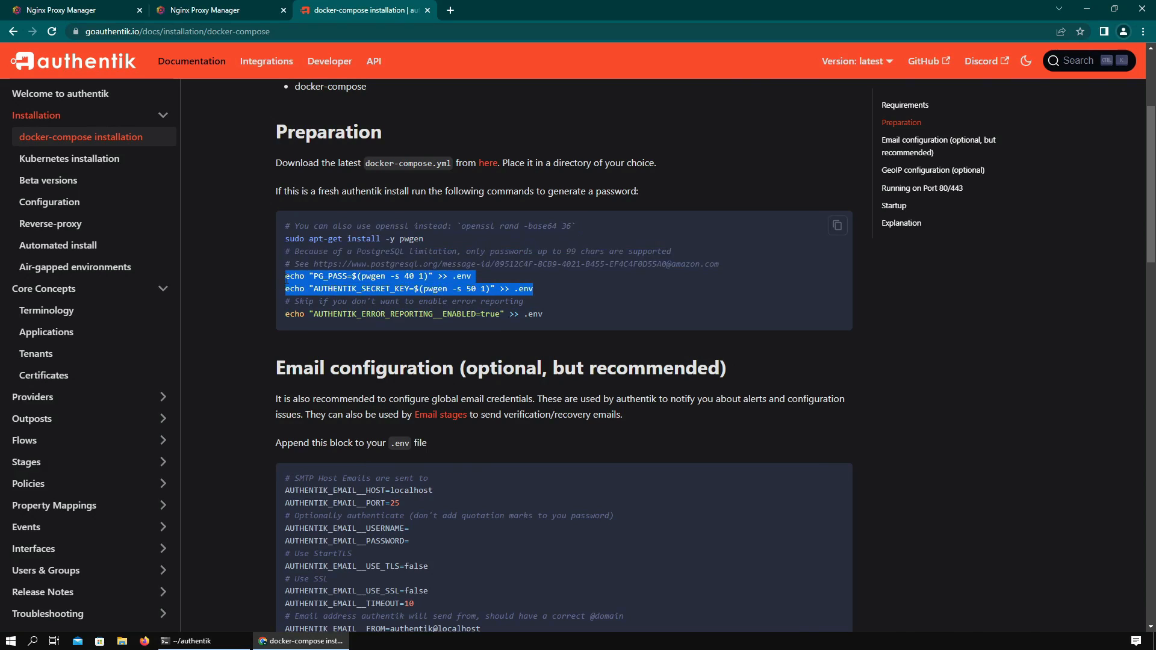
key(alt+Tab)
key(ctrl+v)
key(Return)
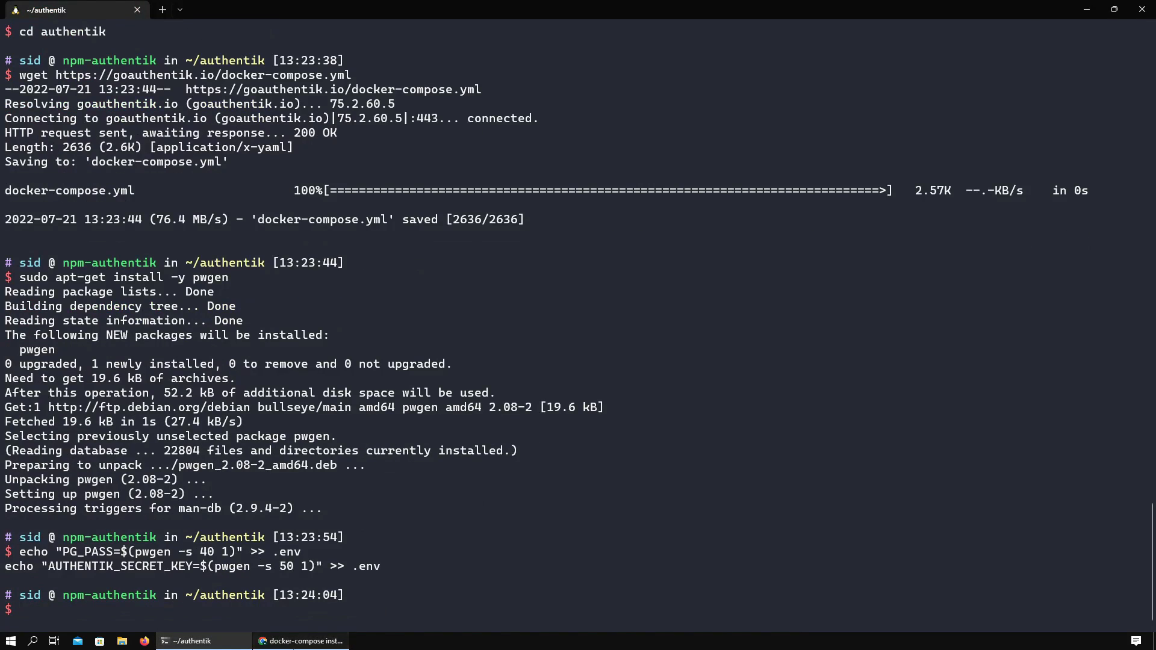
- Pull the authentik container images with sudo docker-compose pull
click(301, 641)
scroll(302, 467, down, 6)
scroll(302, 468, down, 7)
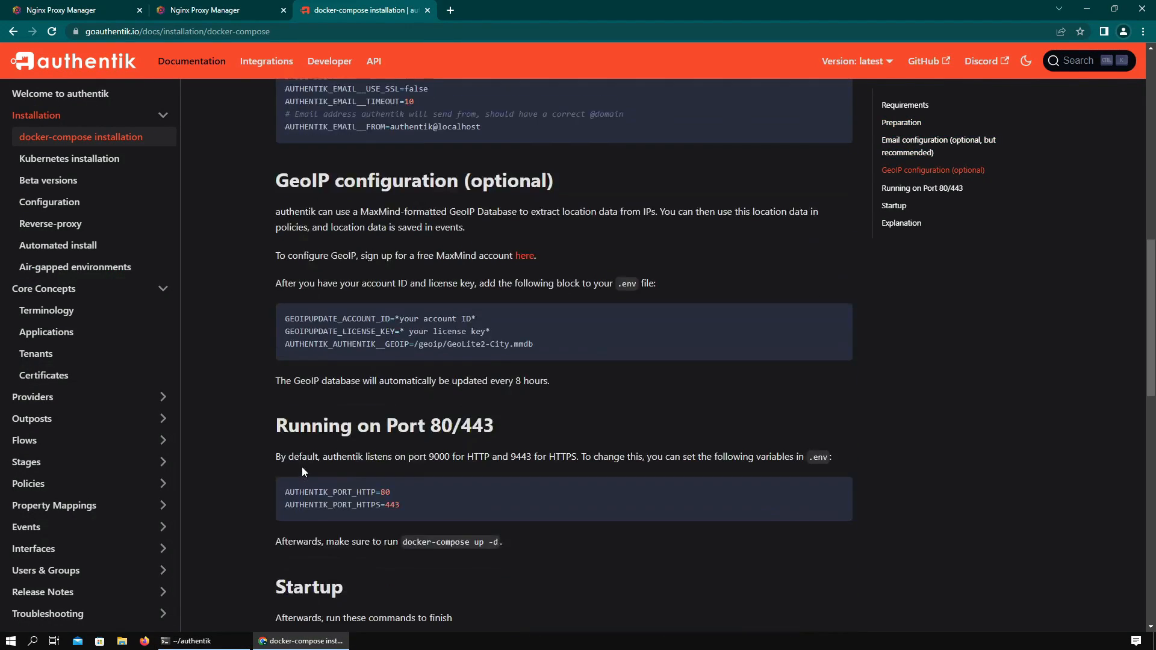
scroll(304, 453, up, 4)
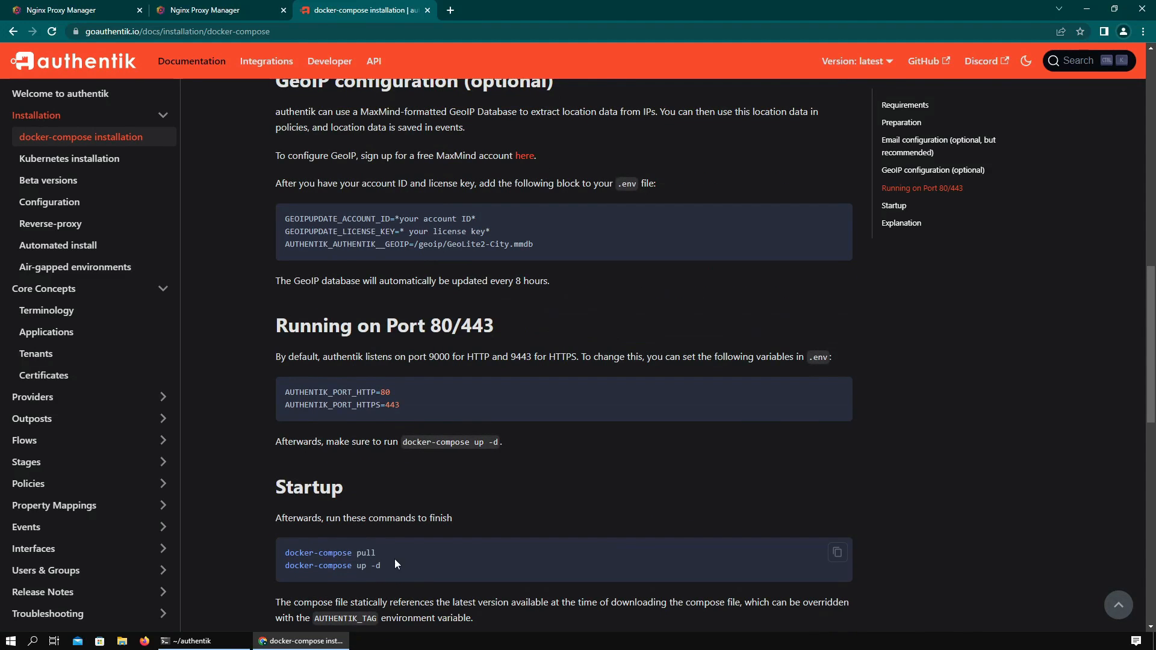
drag(395, 564, 285, 550)
key(ctrl+c)
key(alt+Tab)
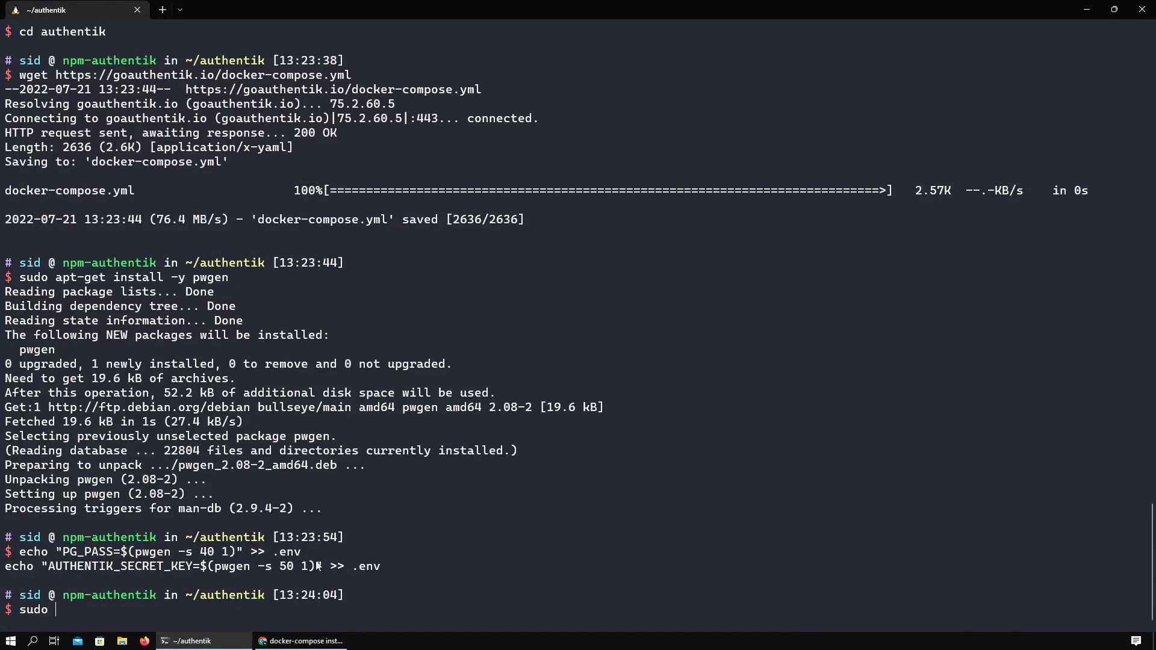
text(sudo)
key(ctrl+v)
key(Return)
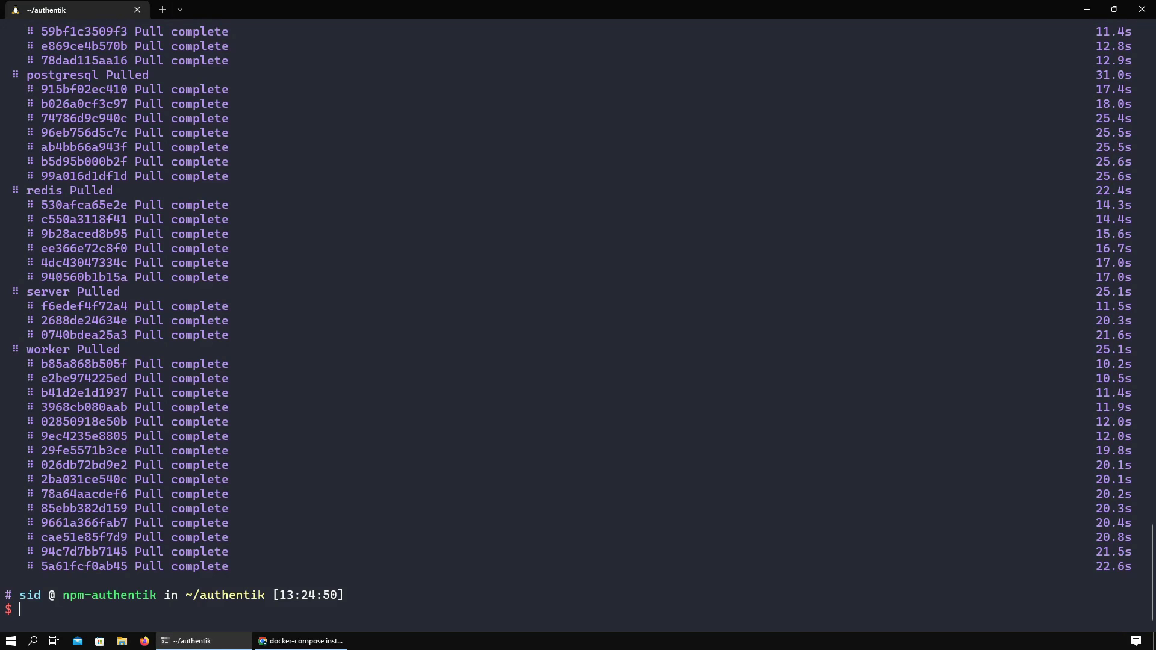
- Start the authentik stack in the background with sudo docker-compose up -d
mouse_move(301, 641)
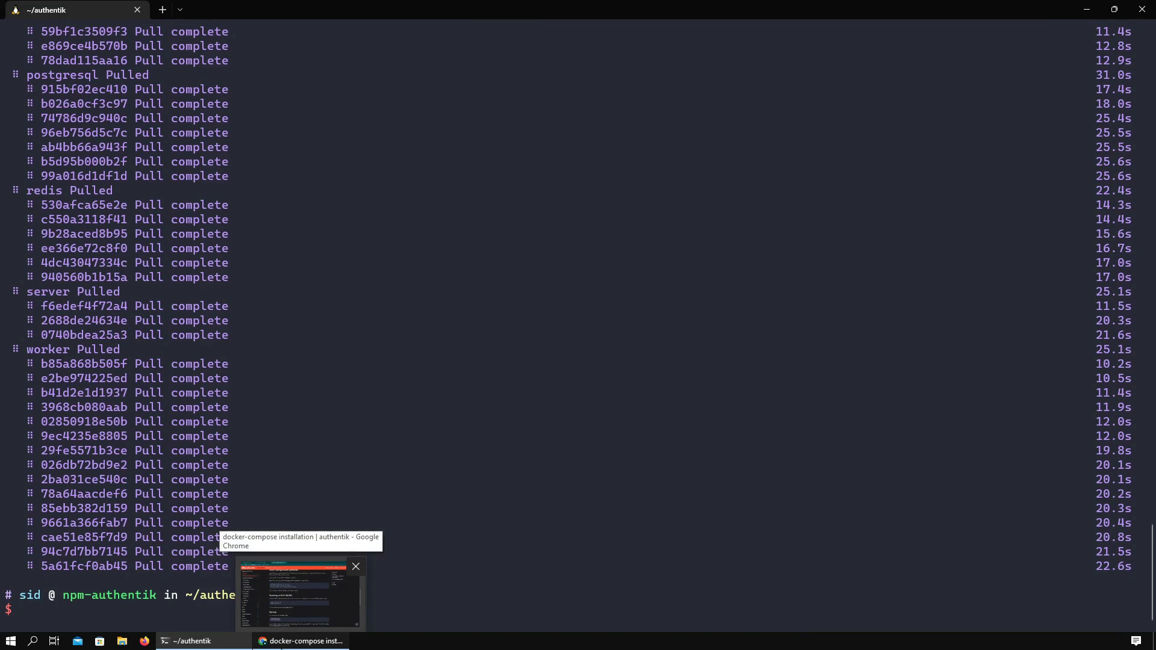
click(379, 569)
drag(381, 566, 420, 577)
click(307, 640)
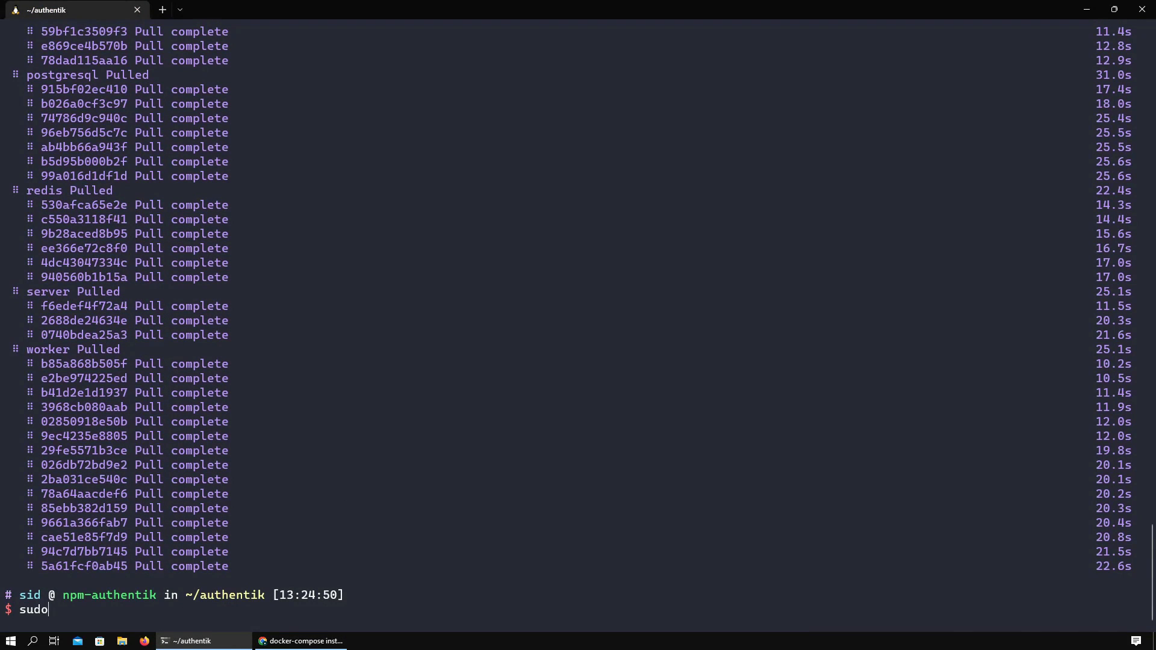
right_click(348, 550)
key(Return)
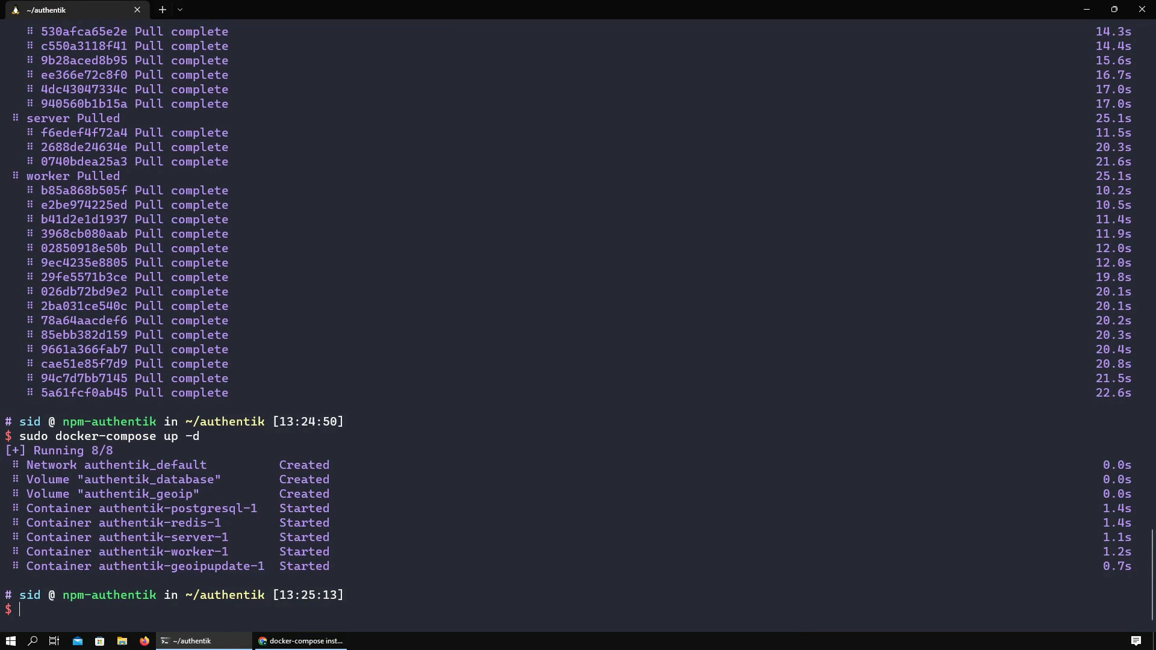
click(305, 642)
- Open the server address 10.0.4.125:9000 in a new browser tab
click(205, 11)
double_click(155, 31)
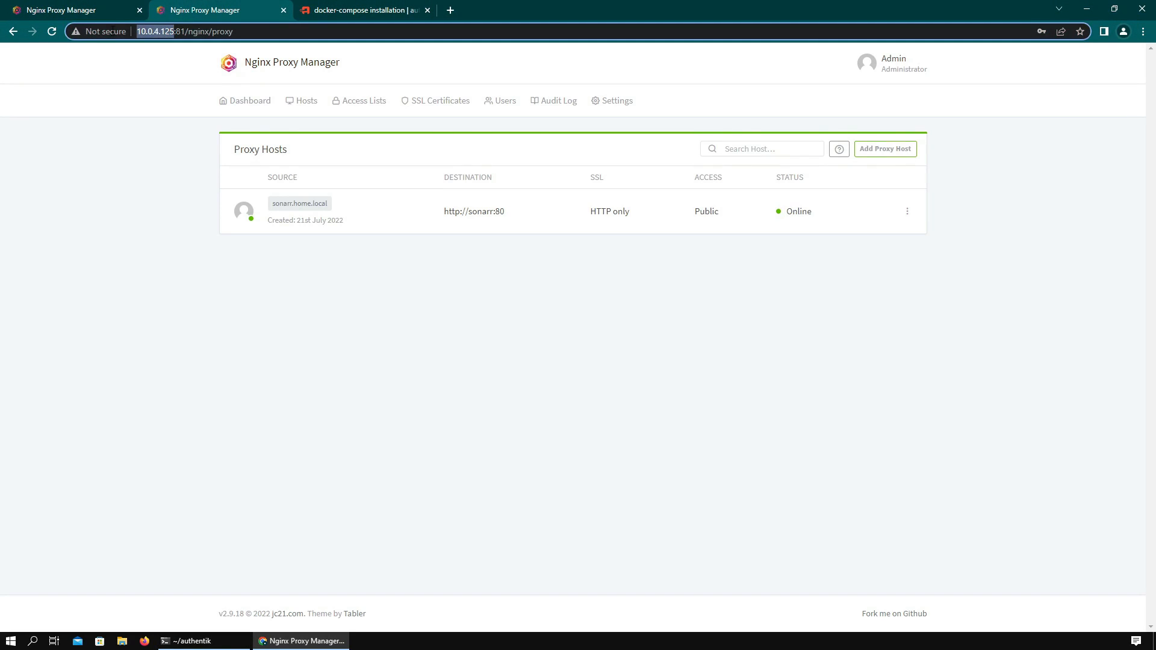
click(450, 10)
key(ctrl+v)
text(:9000)
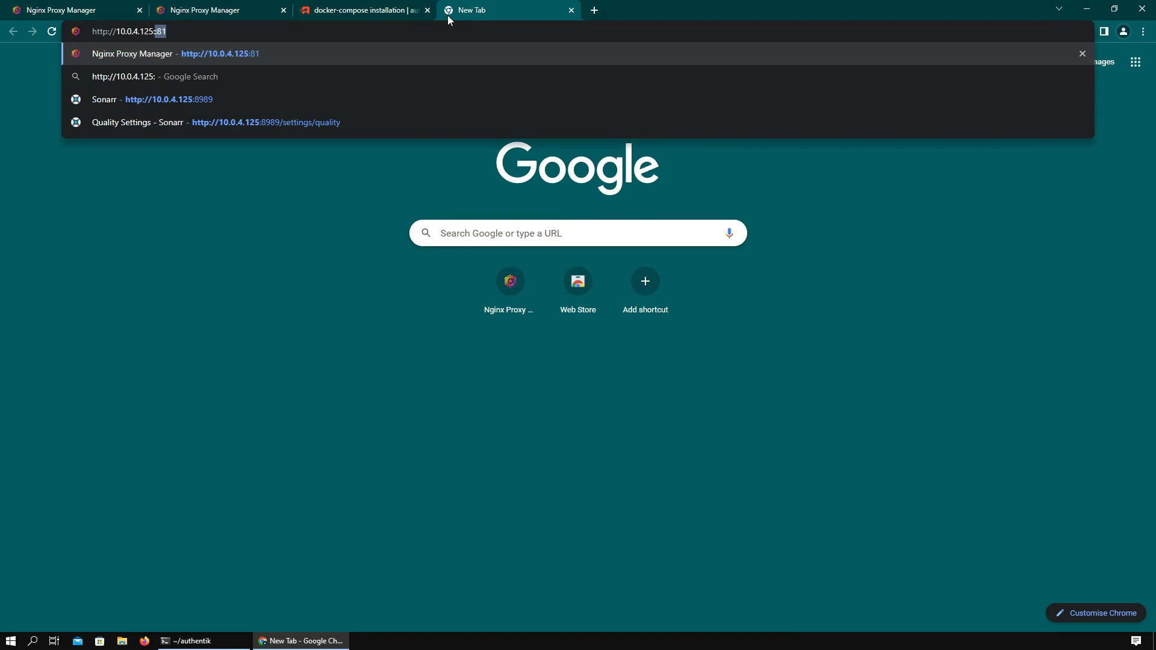
key(Return)
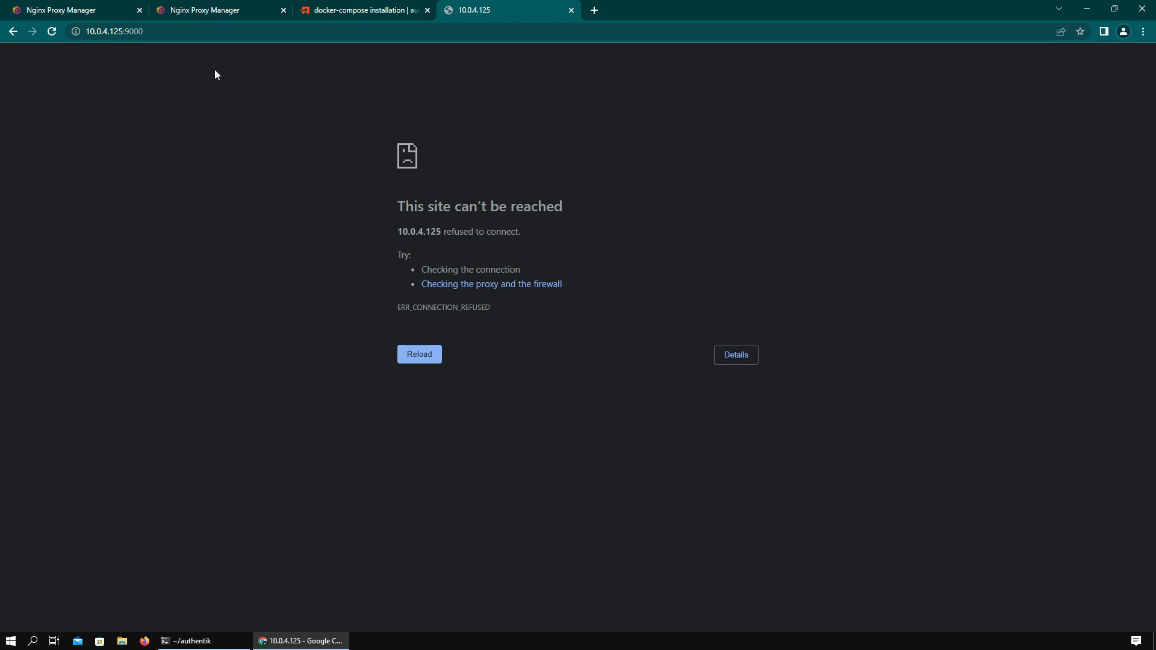
- Rerun docker ps until all four authentik containers report healthy, then return to the installation docs
click(205, 641)
text(o docker ps)
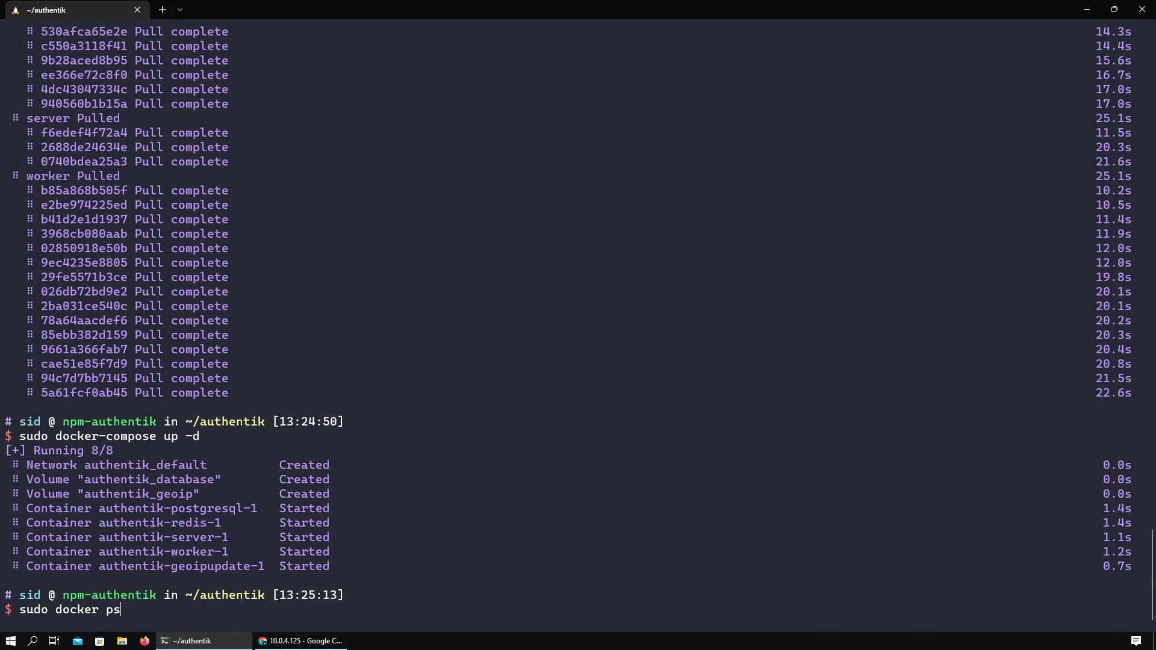
key(Return)
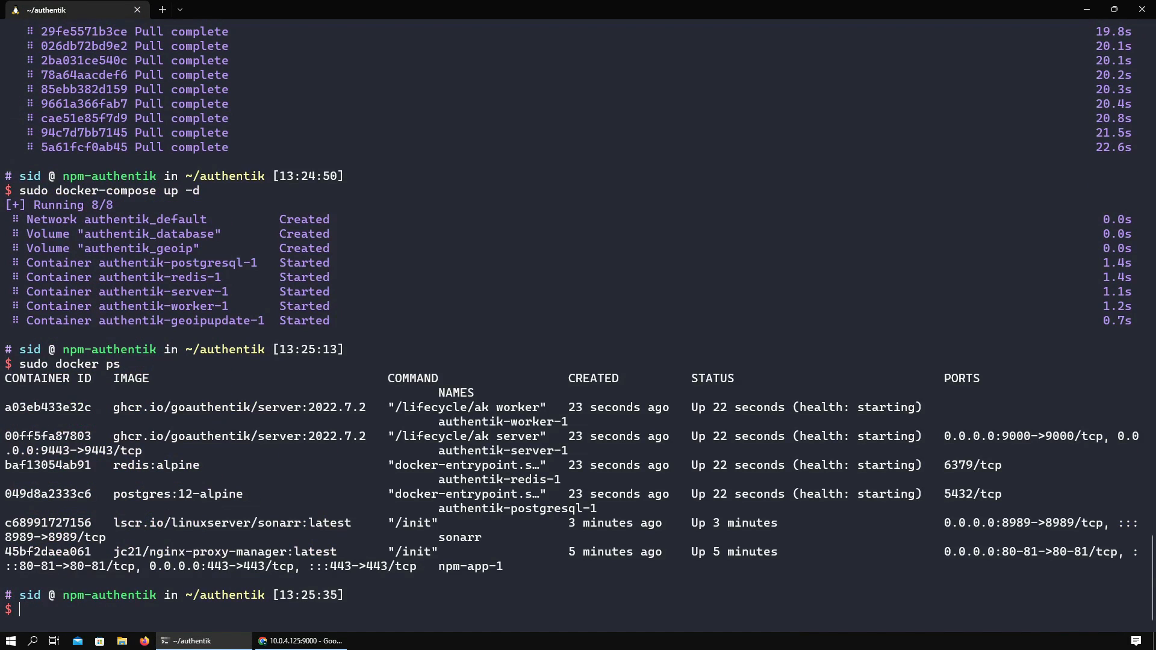
key(ctrl+minus)
key(Up)
key(Return)
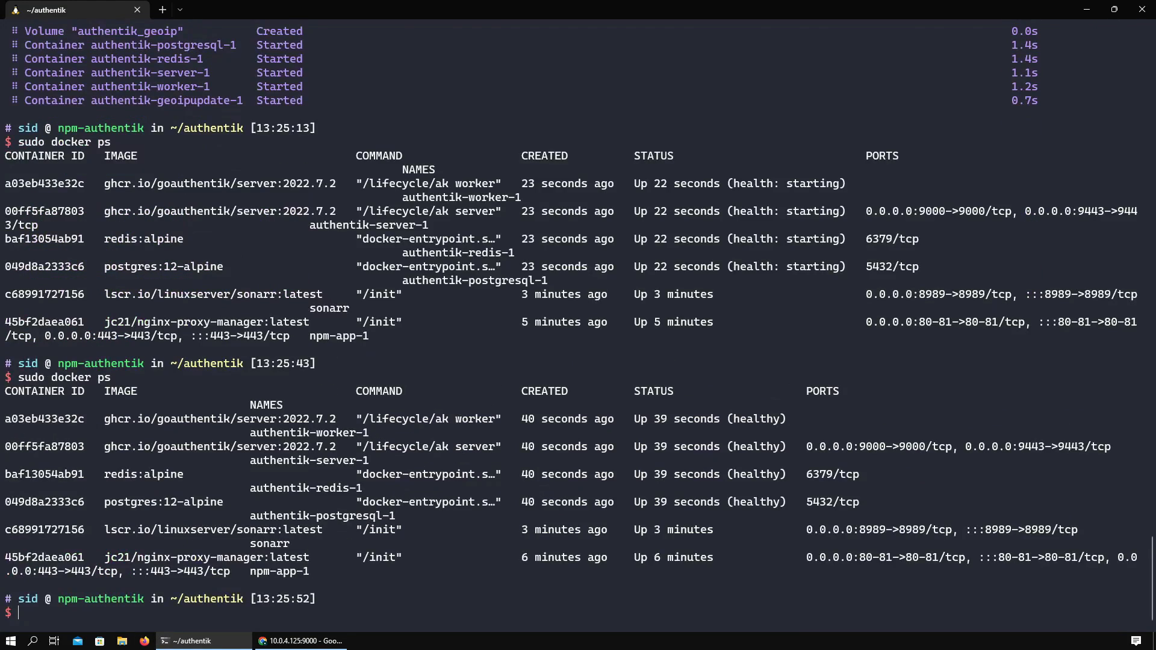
key(alt+Tab)
key(ctrl+shift+Tab)
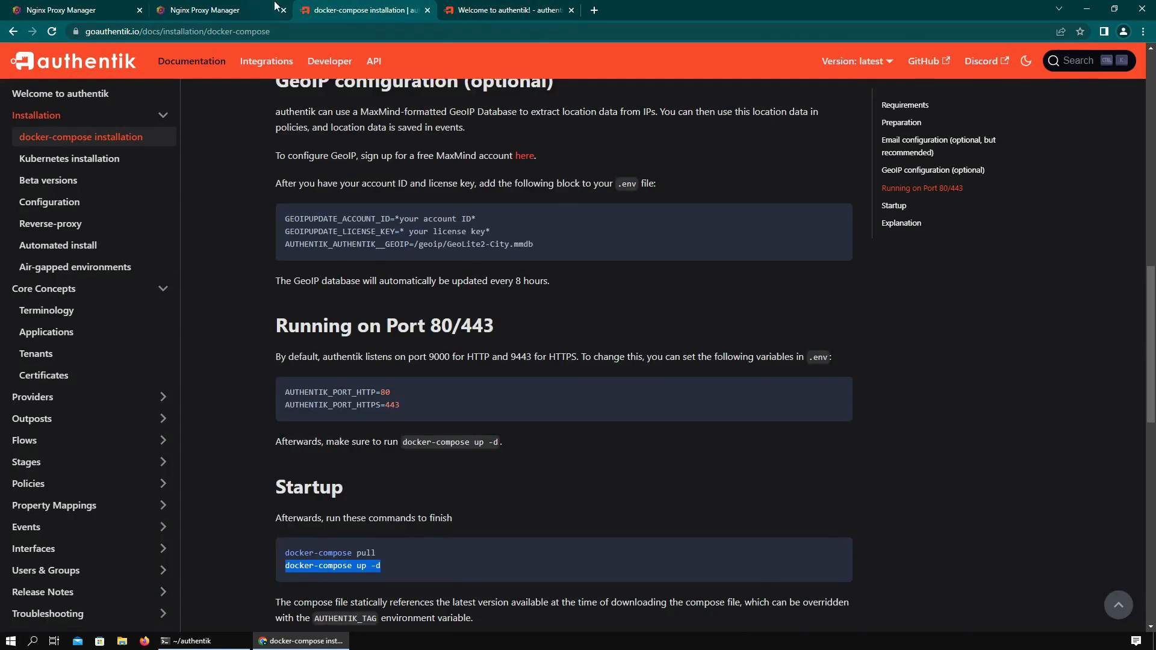
- Copy the /if/flow/initial-setup/ path from the docs and load it on the authentik server
scroll(402, 409, down, 8)
scroll(402, 409, up, 4)
drag(642, 272, 536, 274)
key(ctrl+c)
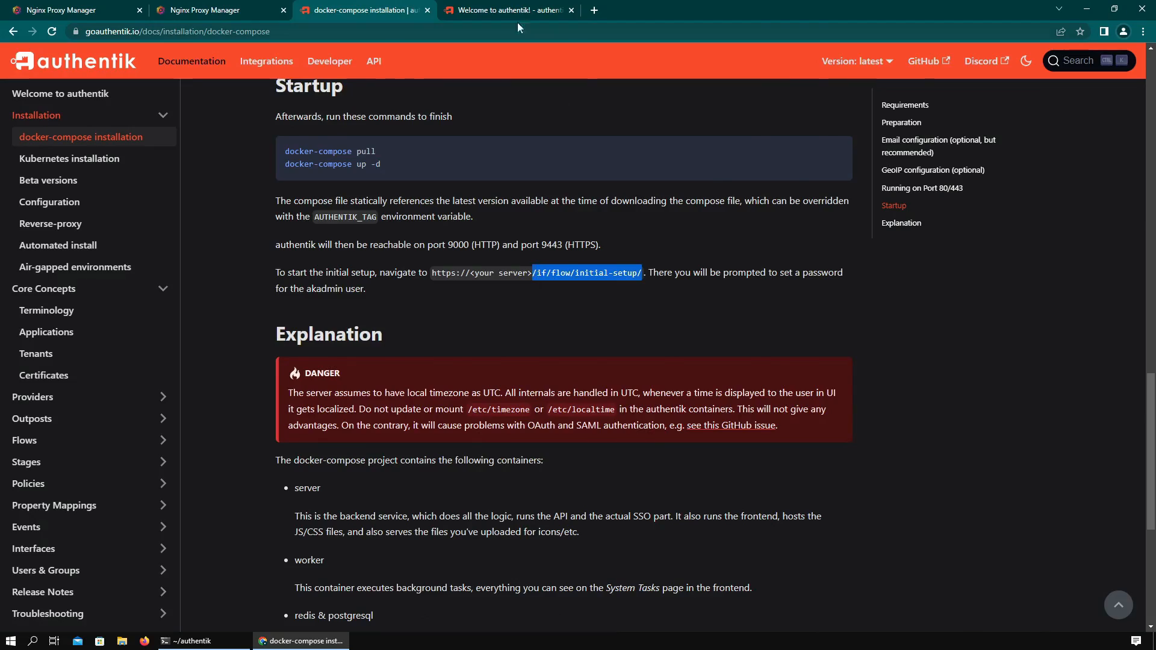
click(512, 11)
drag(154, 32, 436, 51)
key(ctrl+v)
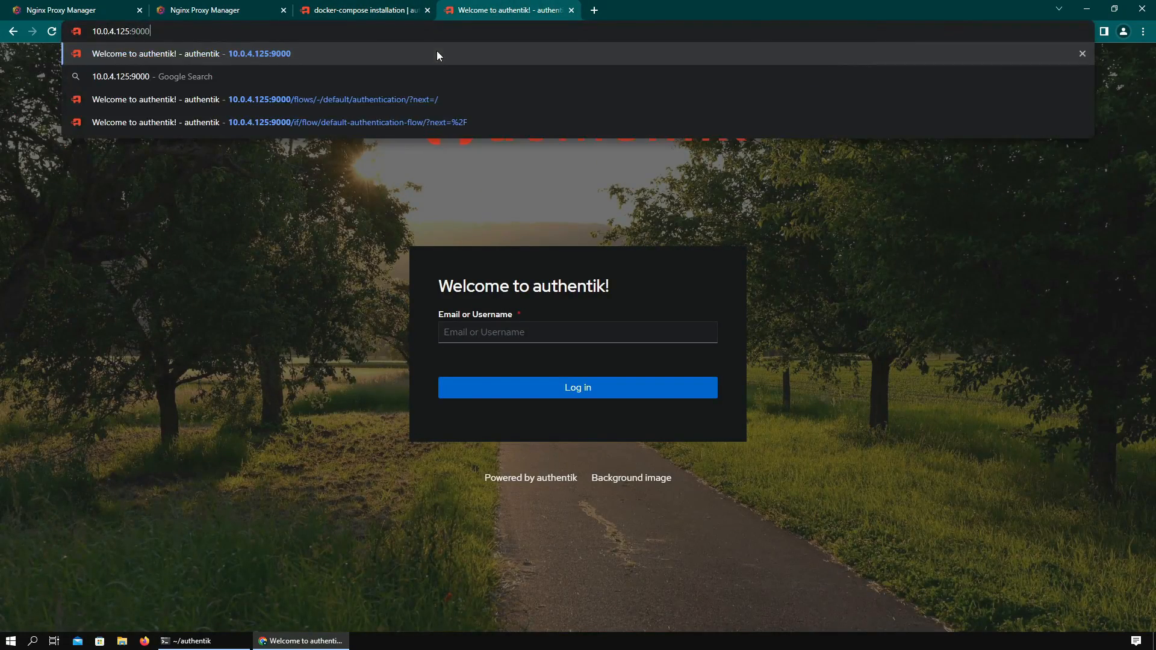
key(Return)
- Enter the admin e-mail and a repeated password, submit, and decline saving the password
click(487, 328)
text(admin@)
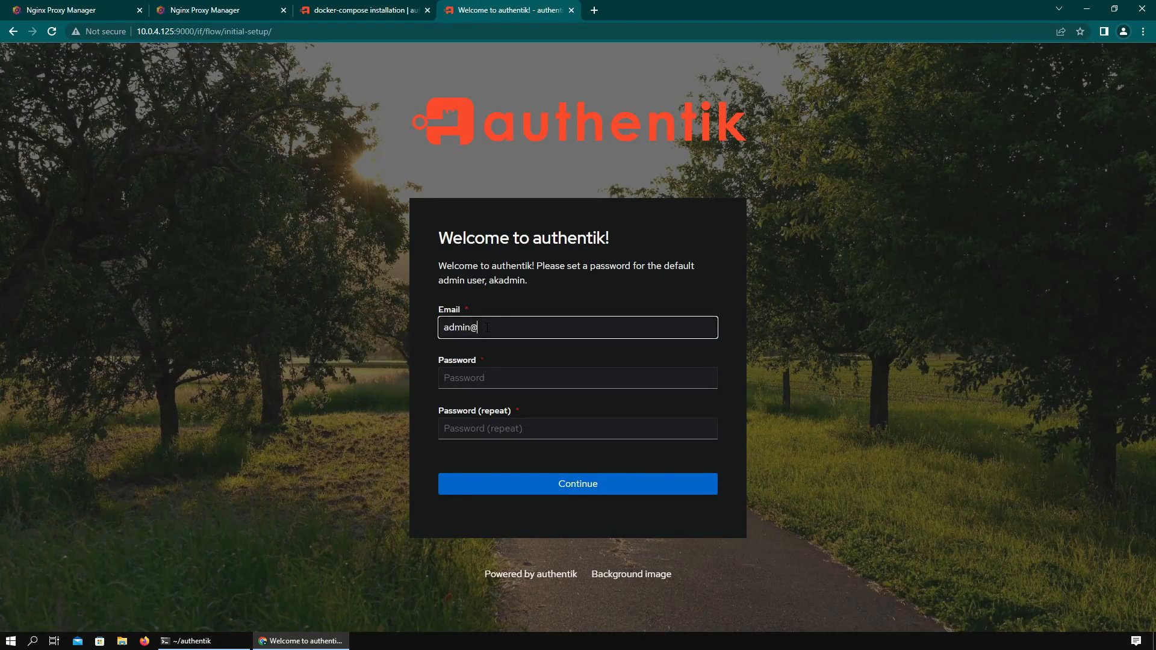
text(example.com)
key(Tab)
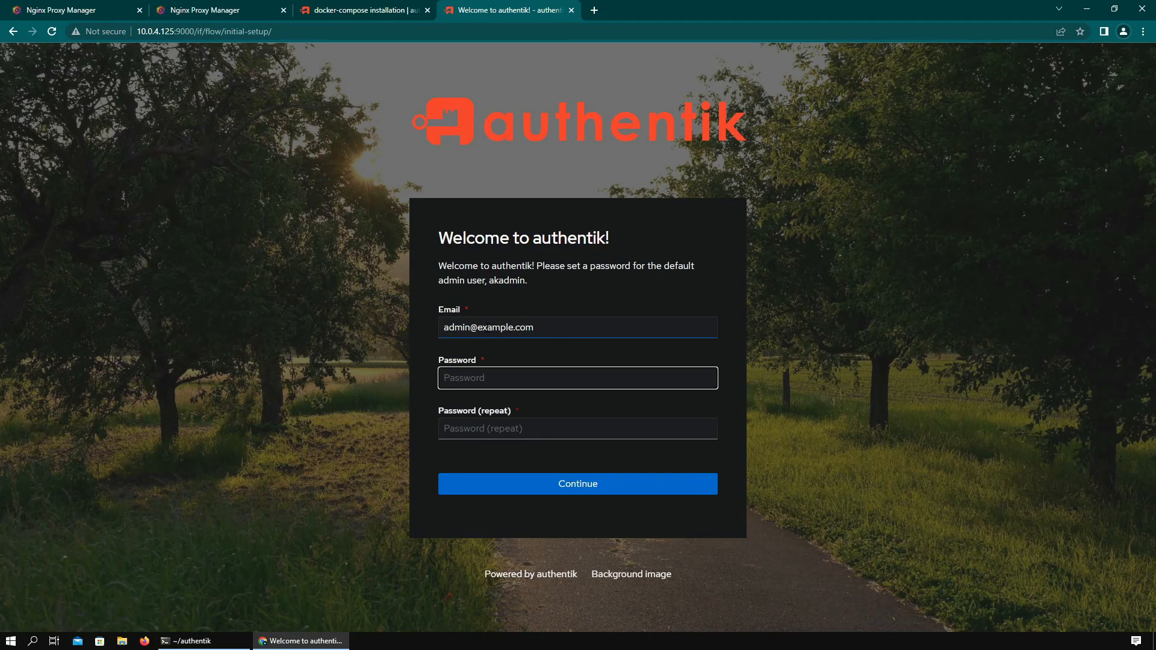
text(********)
key(Tab)
text(*)
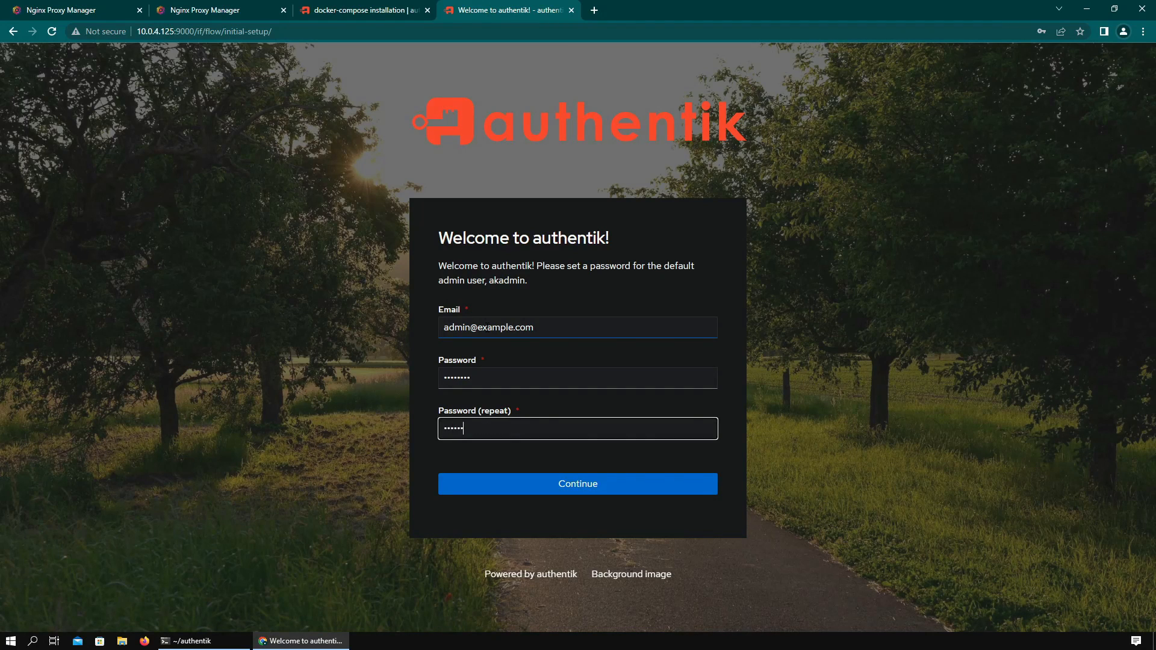
text(*******)
click(519, 477)
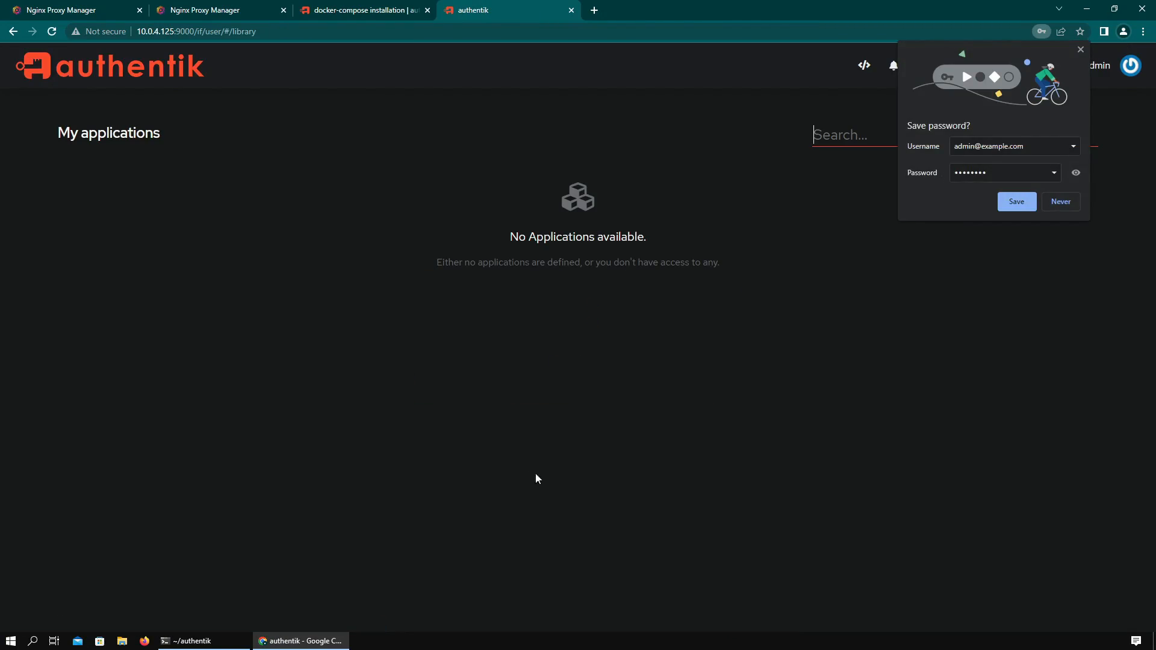
click(1061, 201)
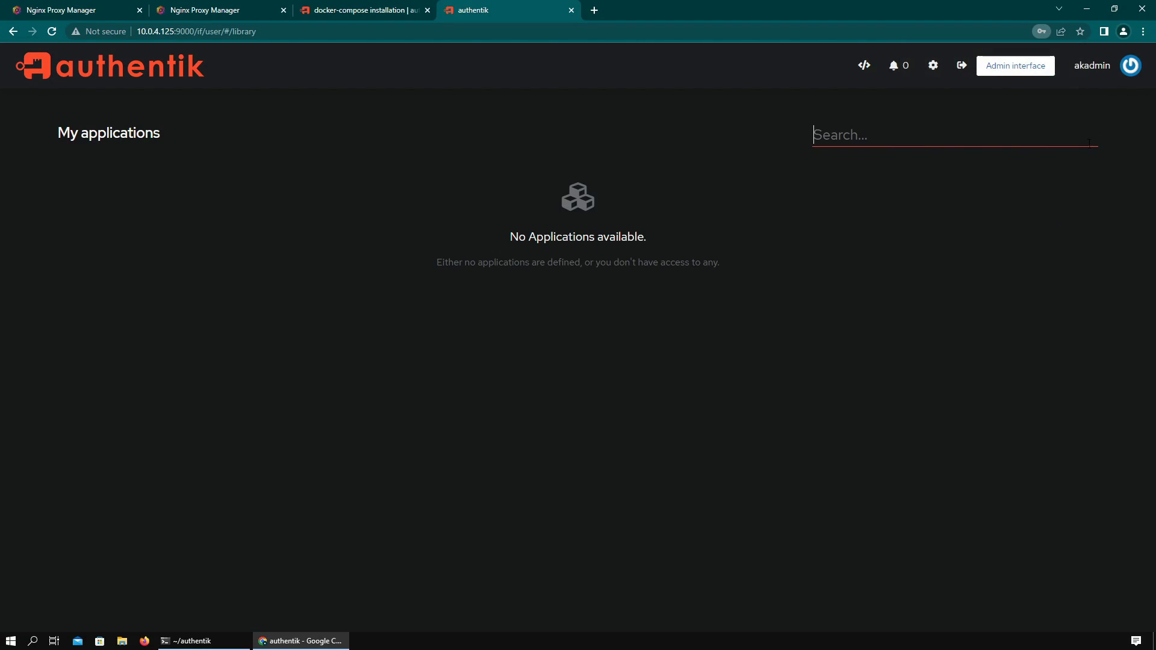
- Go to the Admin interface, check the outposts warning, and view the empty Applications list
click(1001, 67)
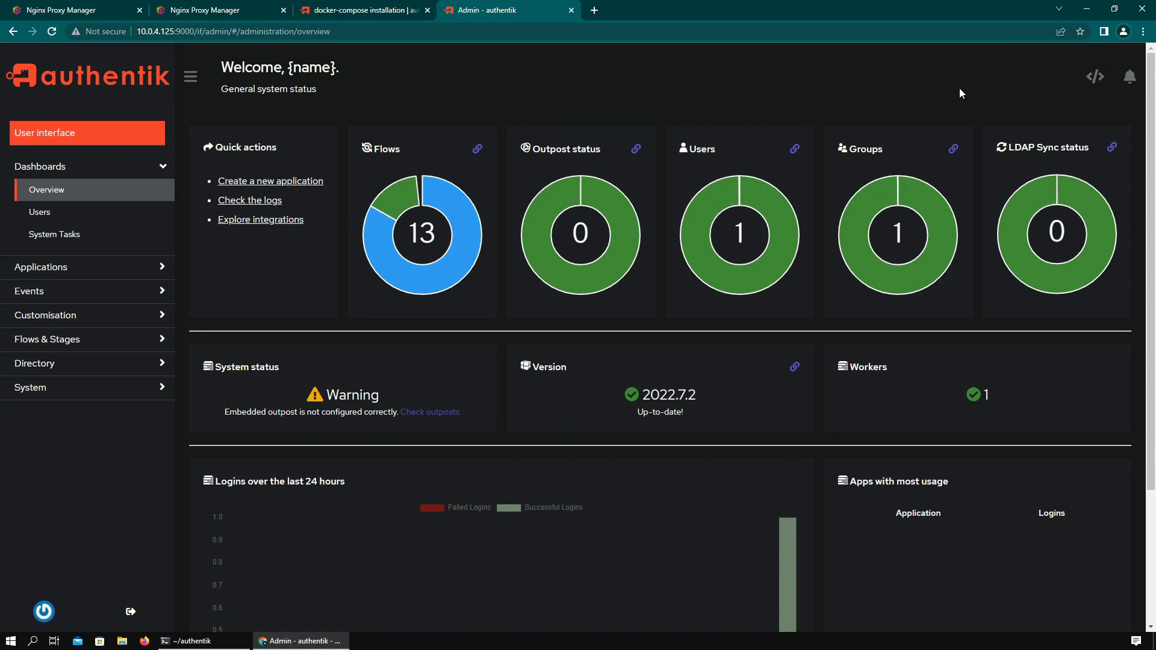
click(56, 135)
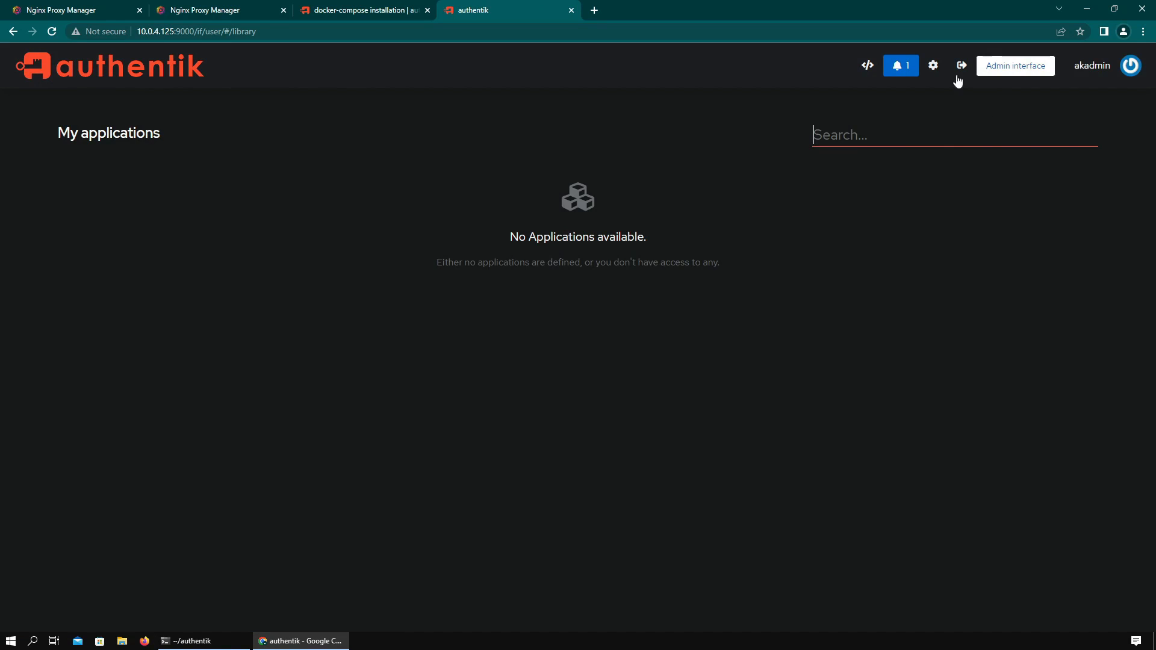
click(998, 73)
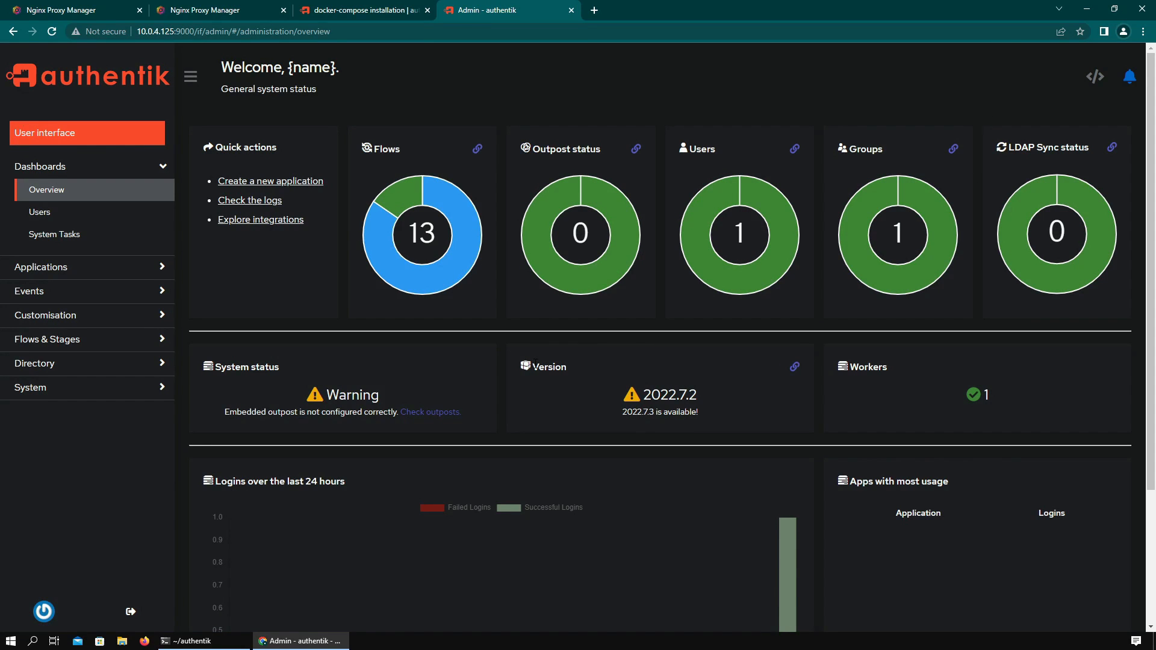
click(429, 412)
click(90, 295)
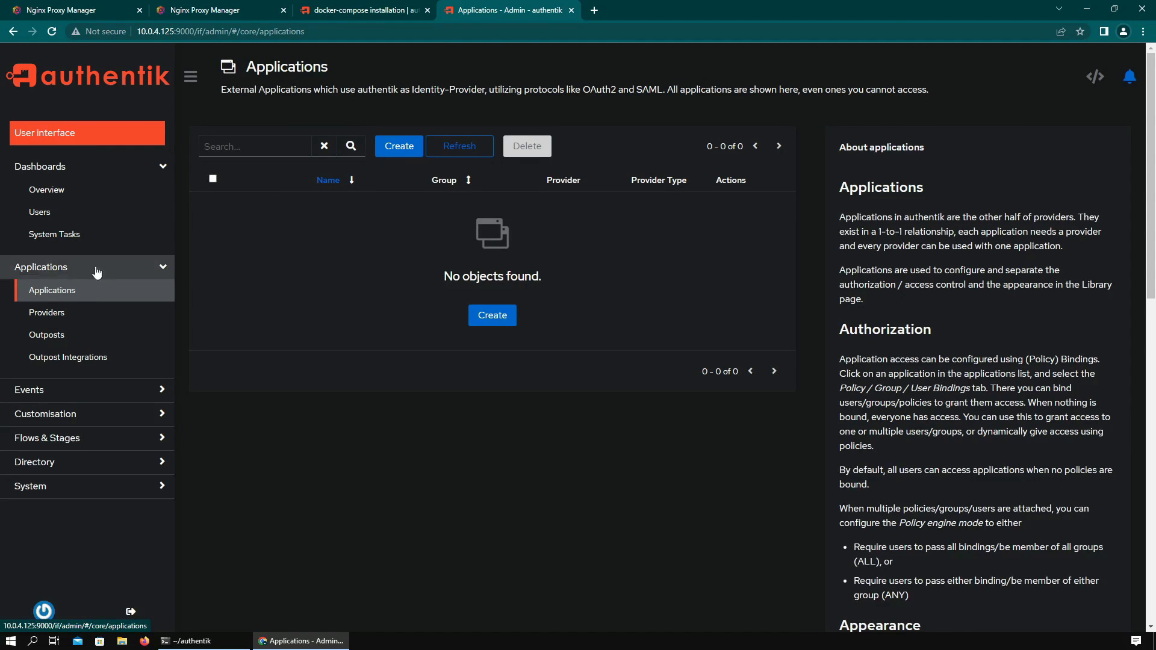
click(92, 194)
- Run sudo docker-compose down, then sudo docker-compose up -d in the authentik terminal
click(218, 640)
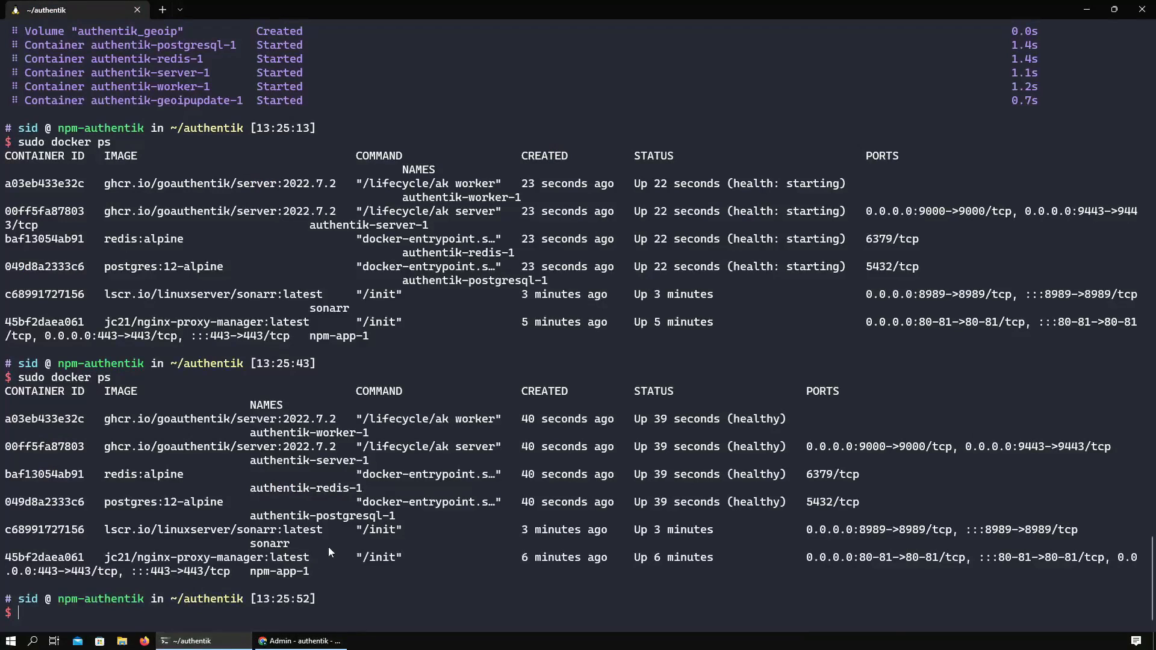
text(sudo docker-compose dow)
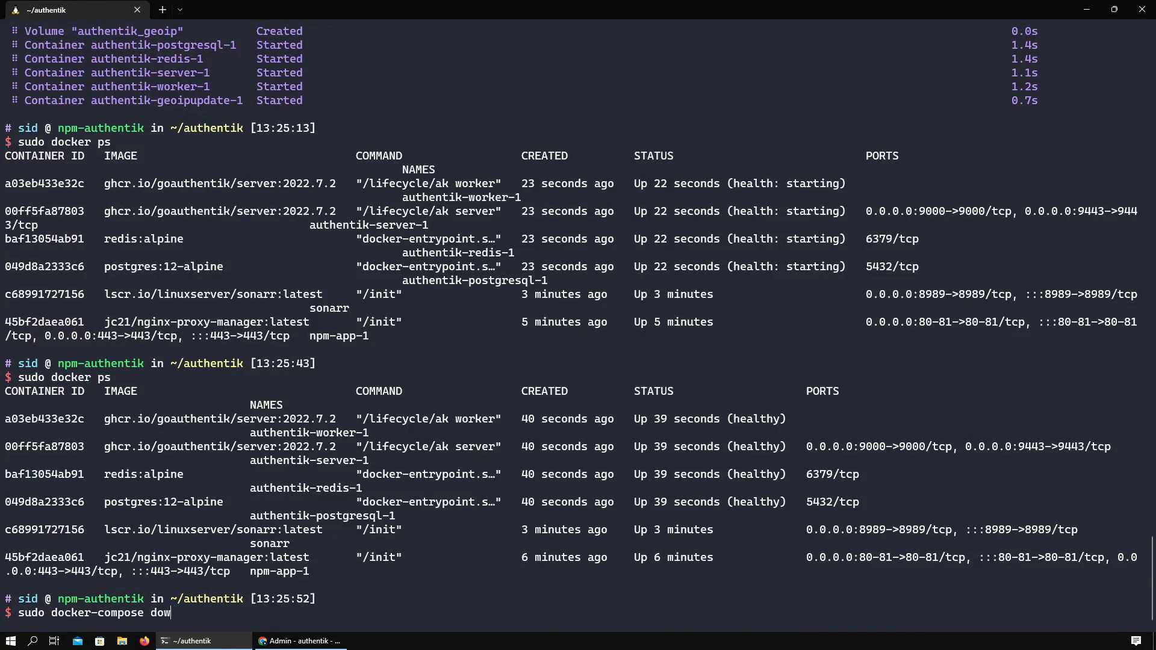
text(n)
key(Return)
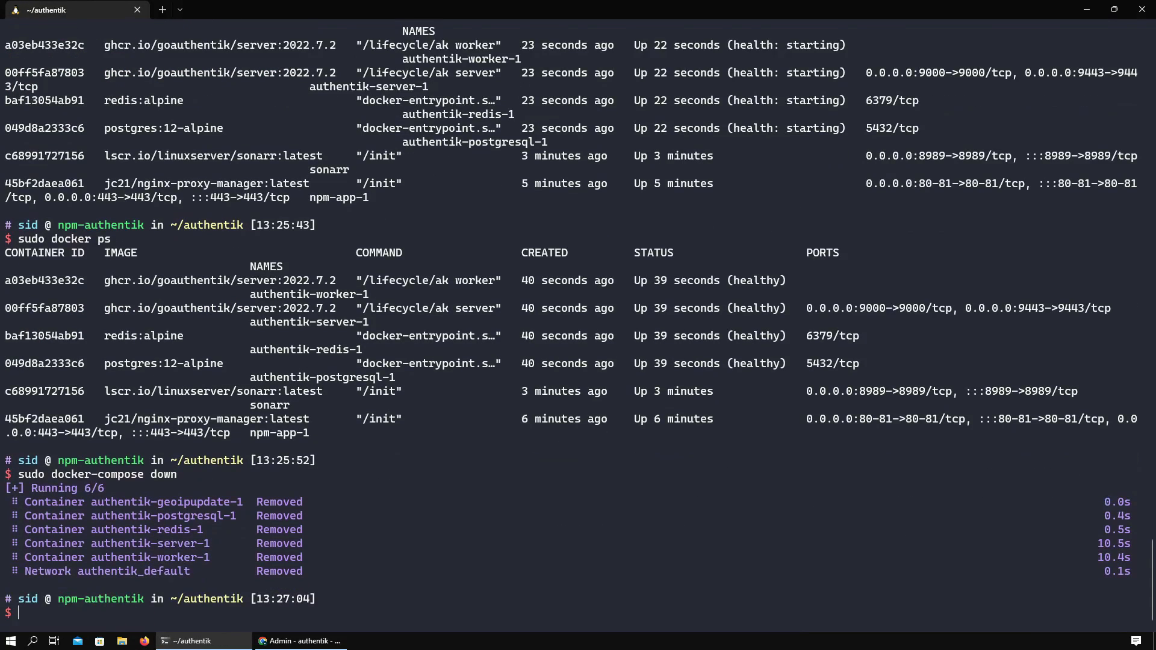
text(sudo docker-compose up -d)
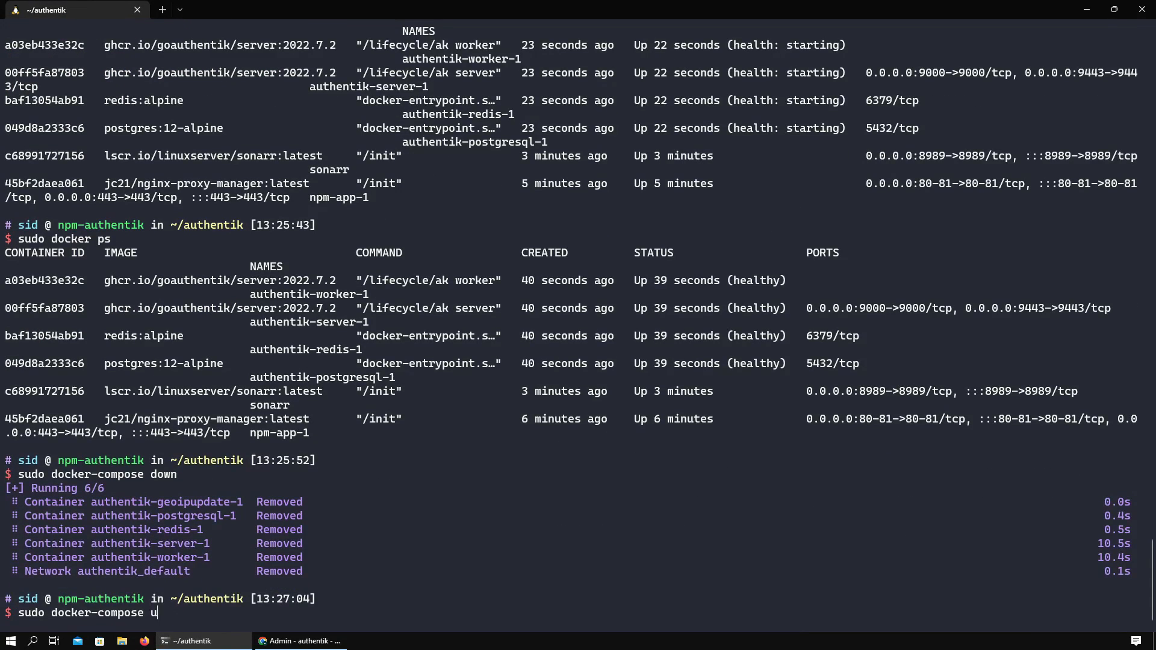
key(Return)
- Repeat sudo docker ps several times to watch the recreated containers start up
text(sudo docker ps)
key(Return)
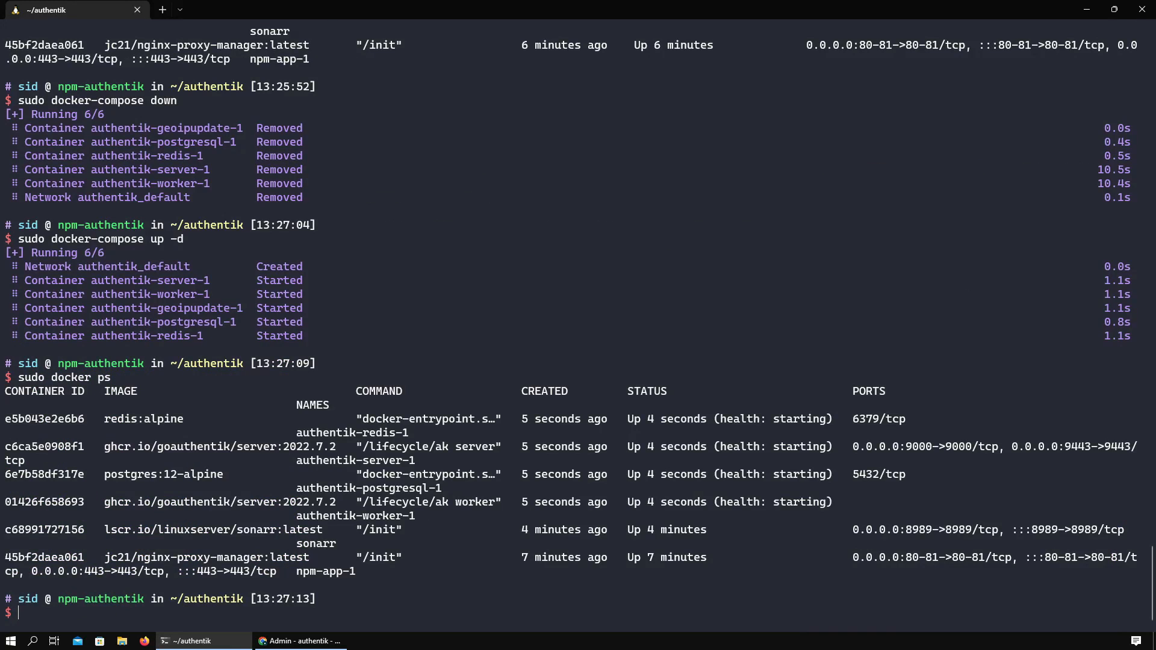
key(Up)
key(Return)
key(Up)
key(Return)
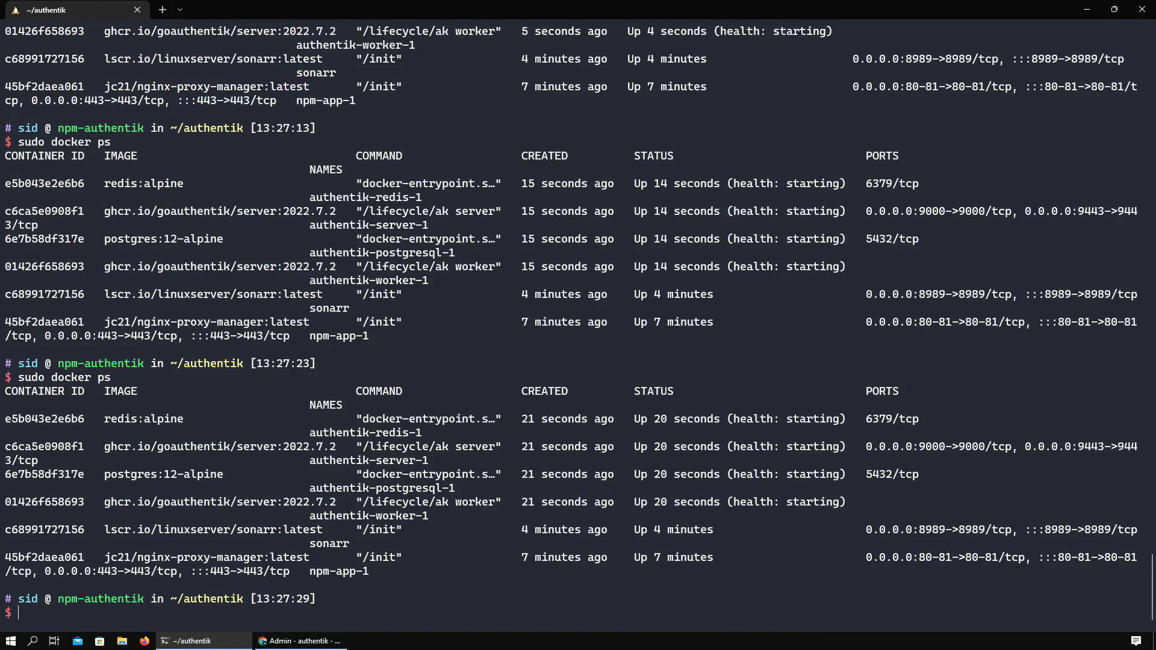
key(Up)
key(Return)
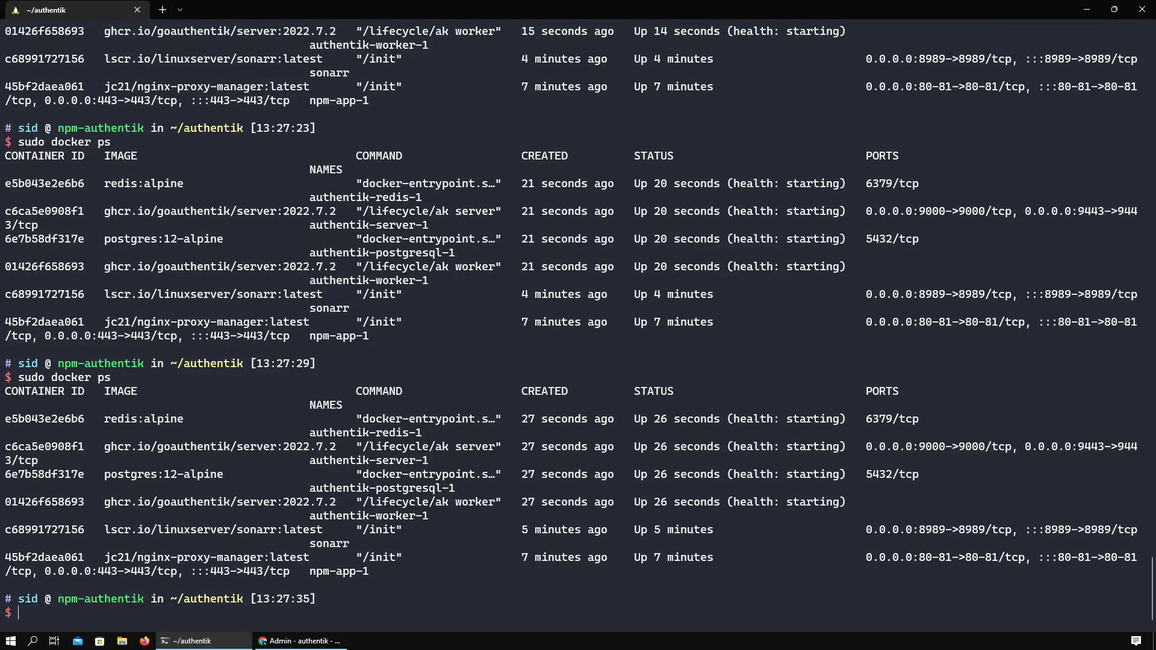
key(Up)
key(Return)
- Reload the authentik admin page and sign back in with the admin username and password
click(299, 640)
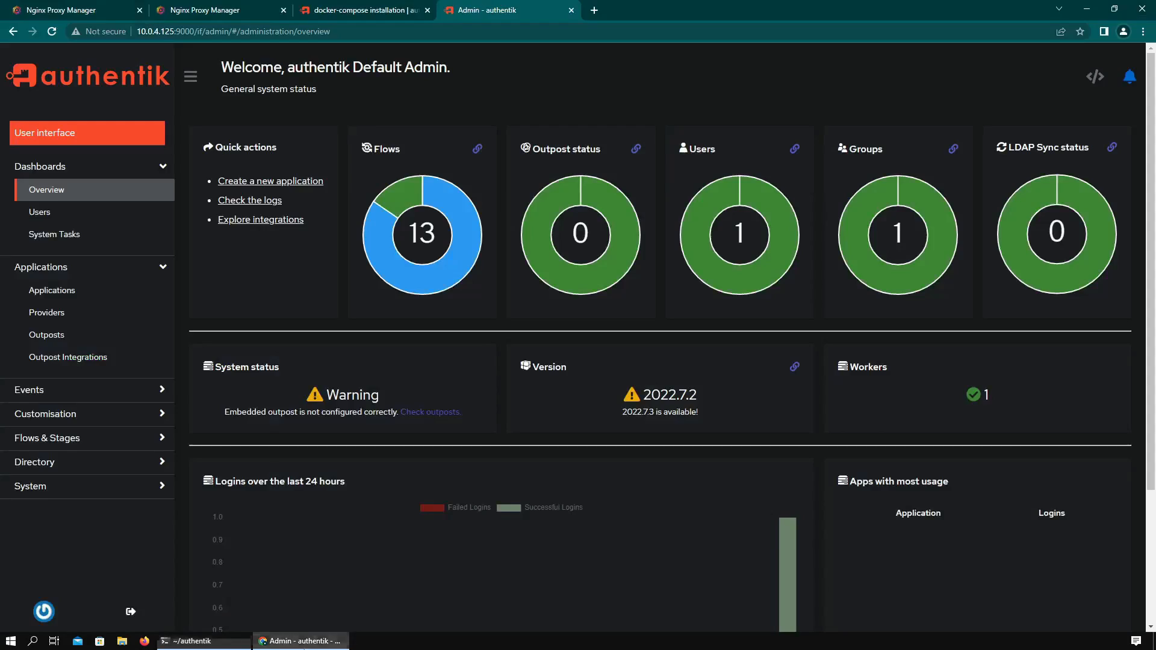
key(F5)
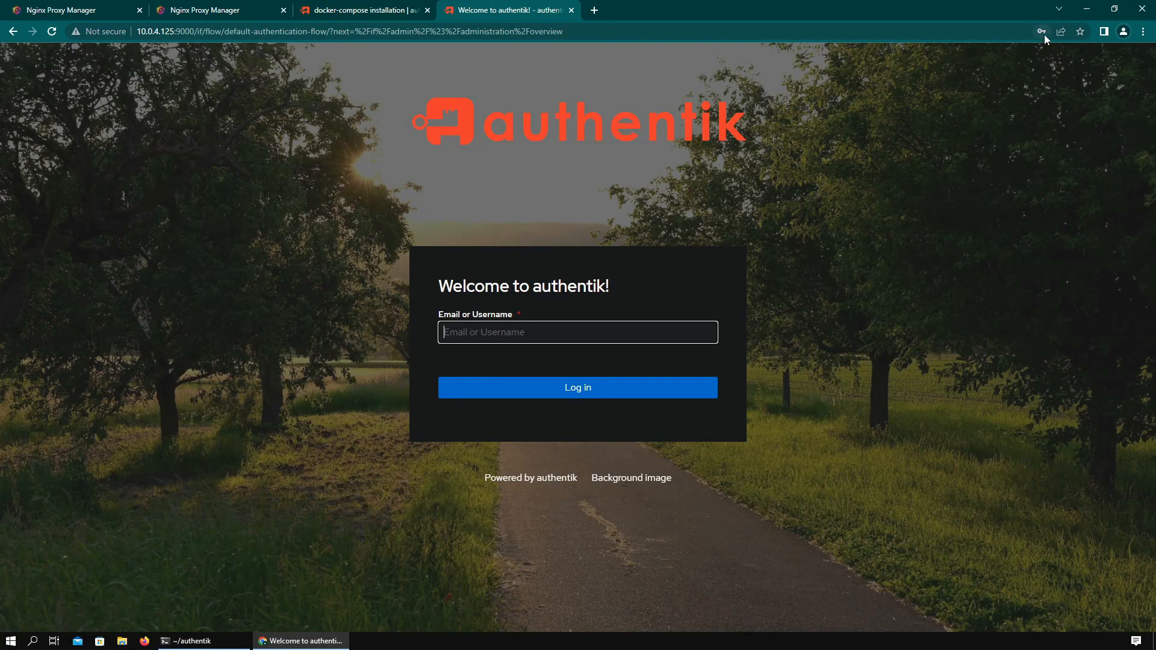
text(admin@example)
key(Return)
text(********)
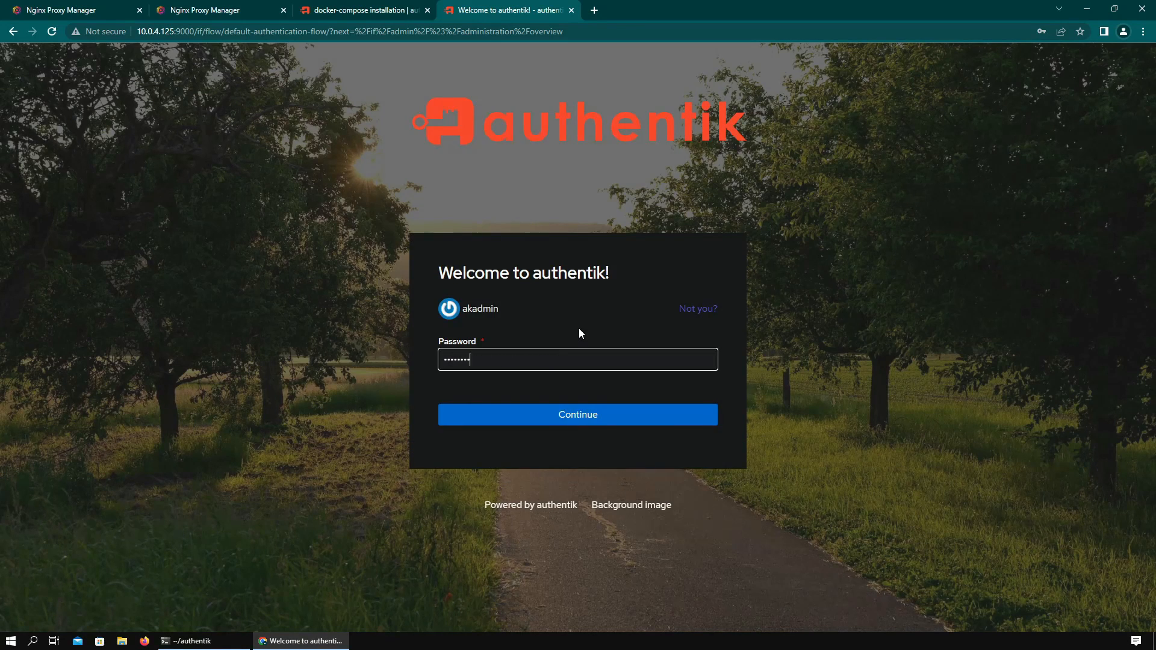
key(Return)
- Look at the Outposts list, then return to the admin Overview dashboard
click(96, 270)
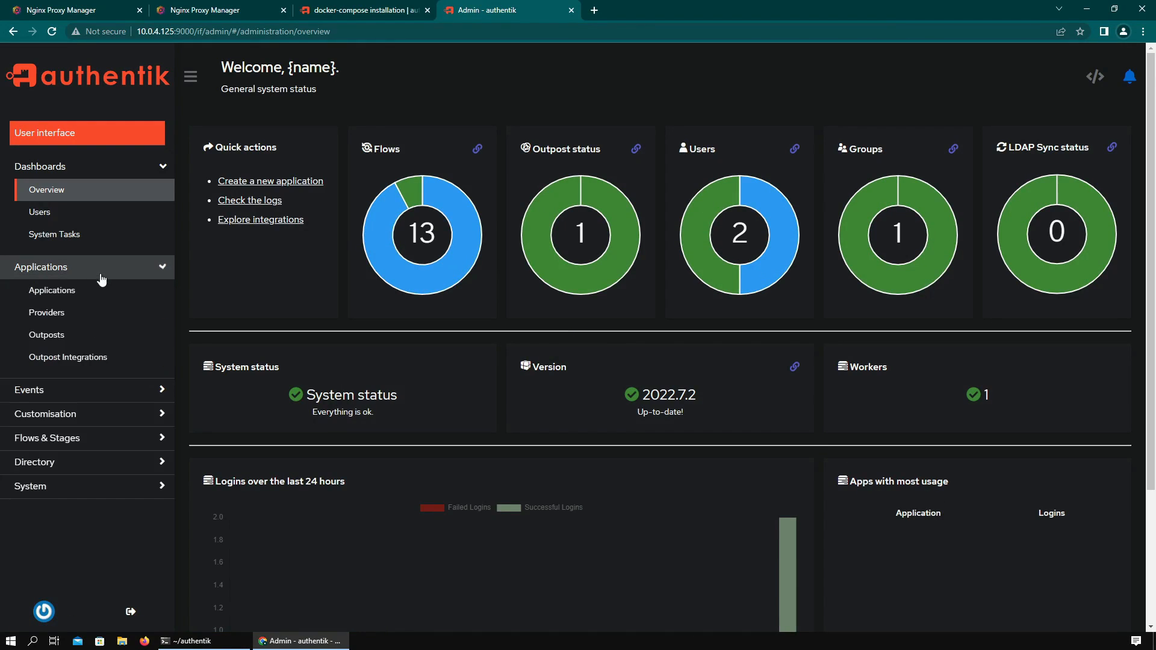
click(81, 342)
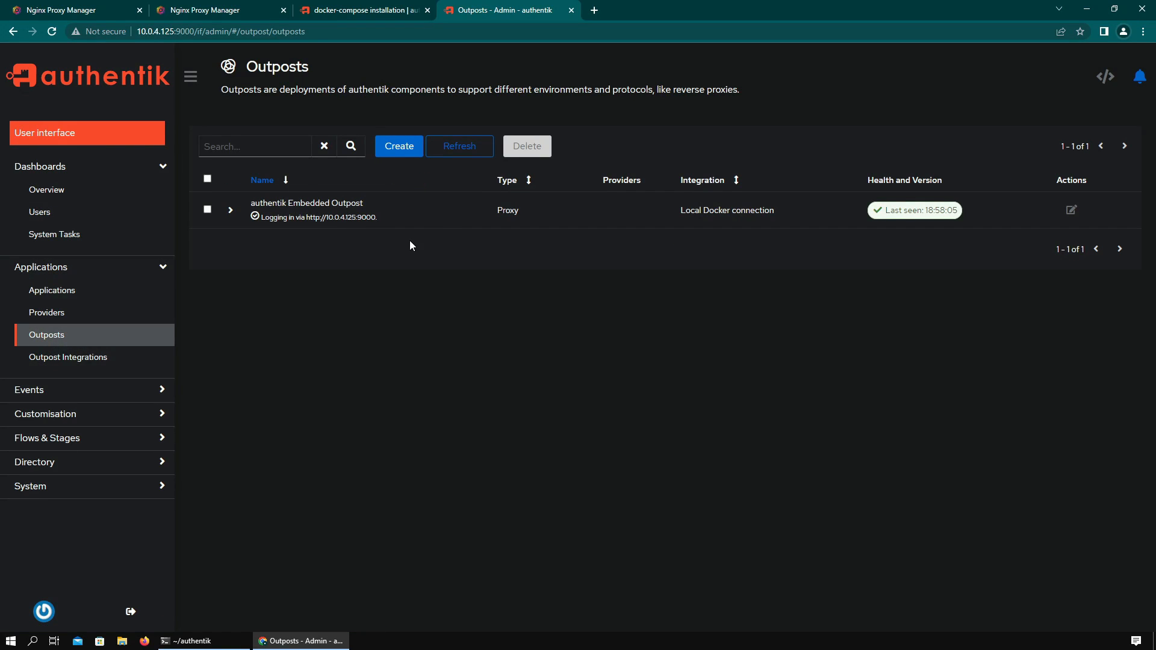
click(99, 191)
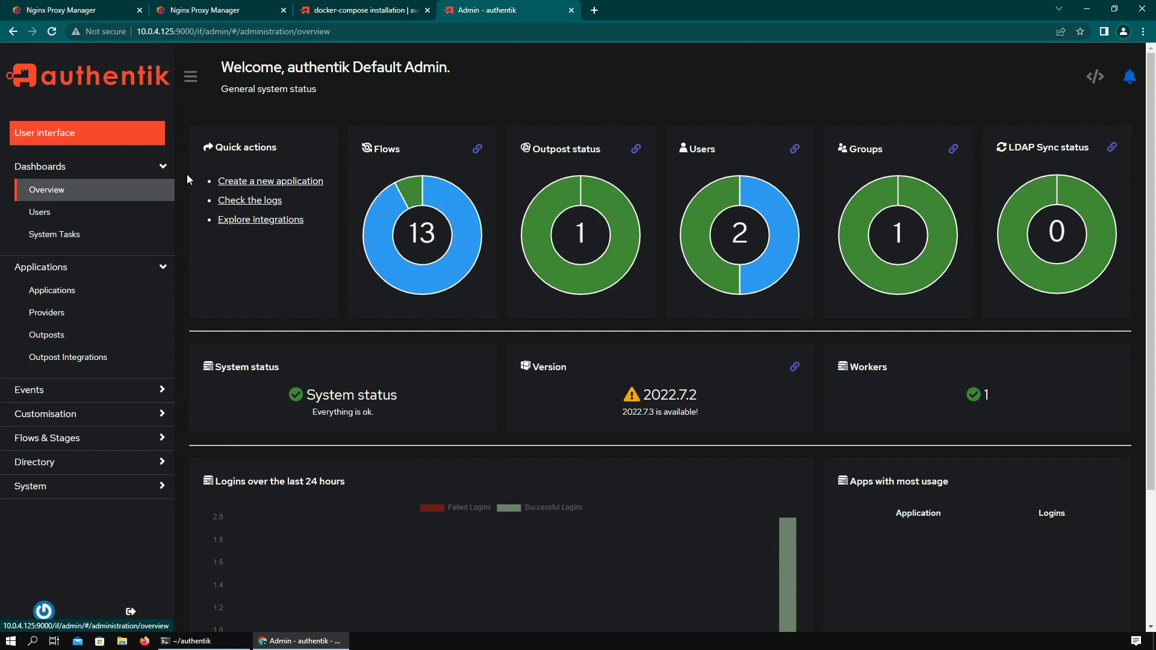
click(232, 7)
- Add and save proxy host auth.home.local forwarding to 10.0.4.125:9000 with websockets support on
click(889, 149)
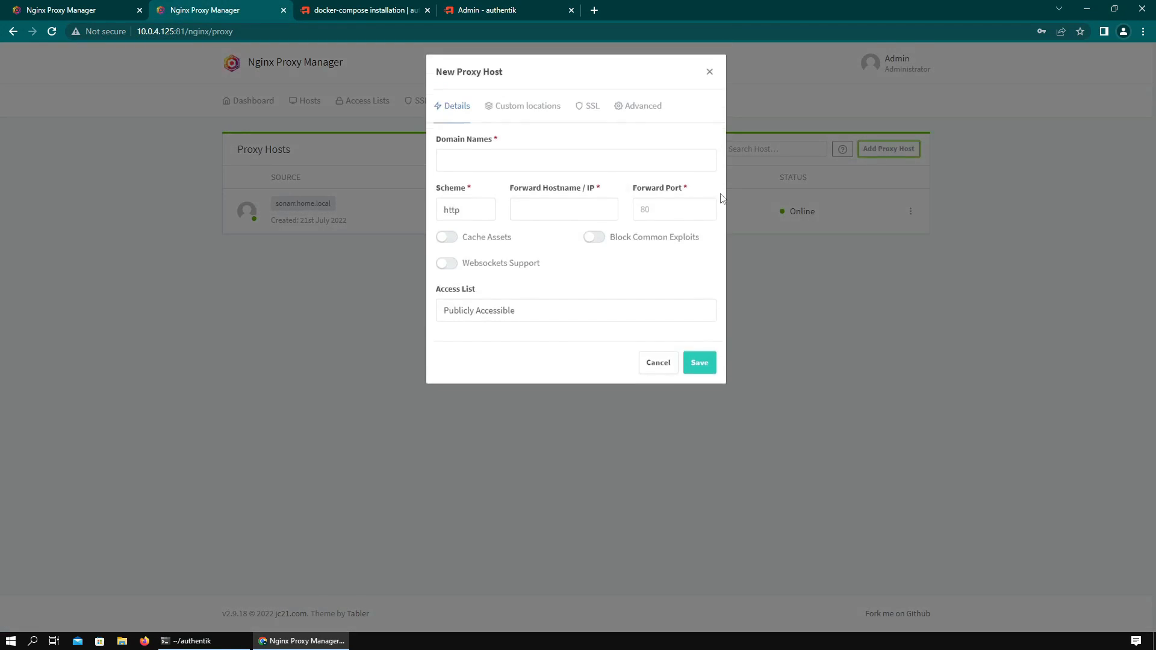
click(526, 168)
text(a)
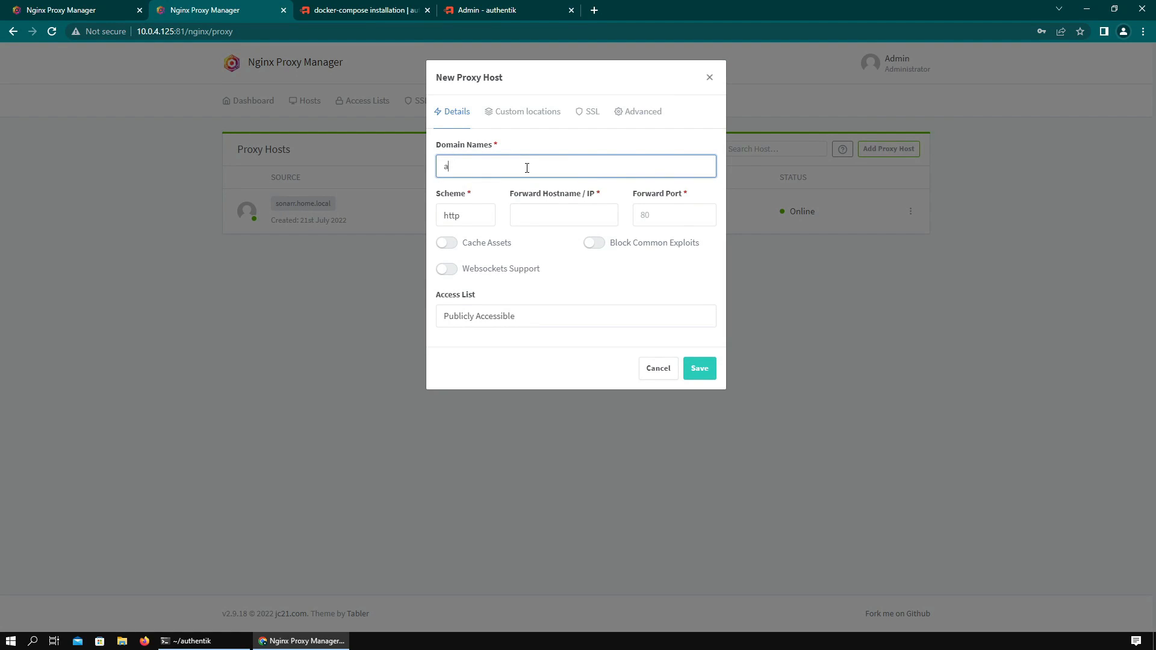
text(uth.home.local)
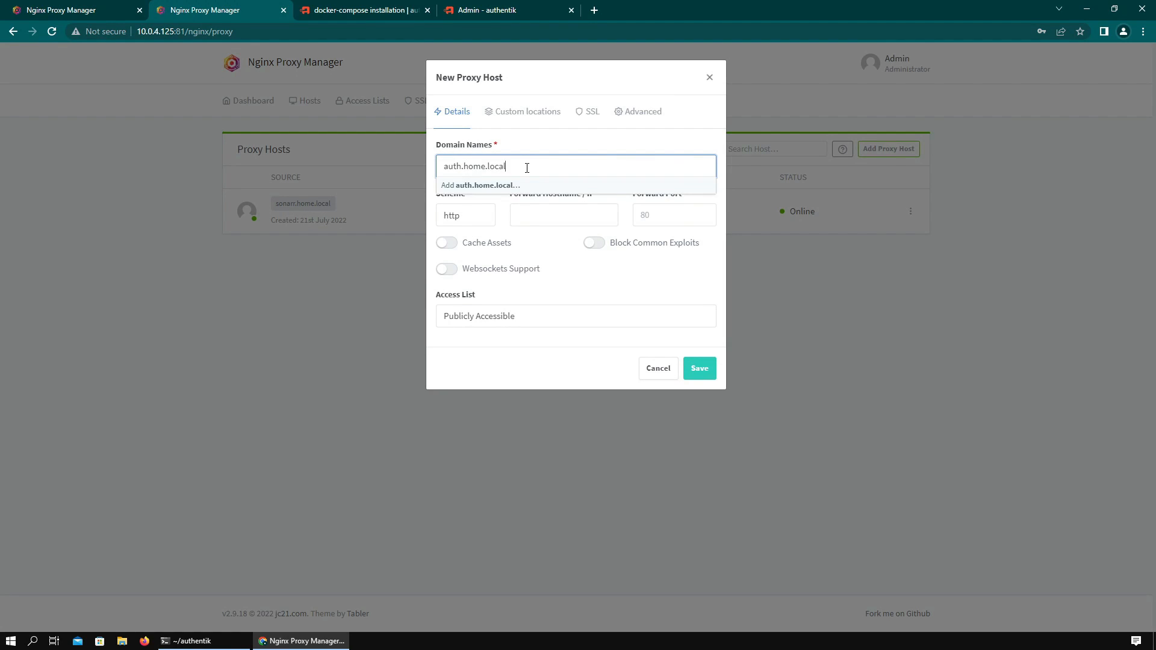
key(Return)
click(528, 225)
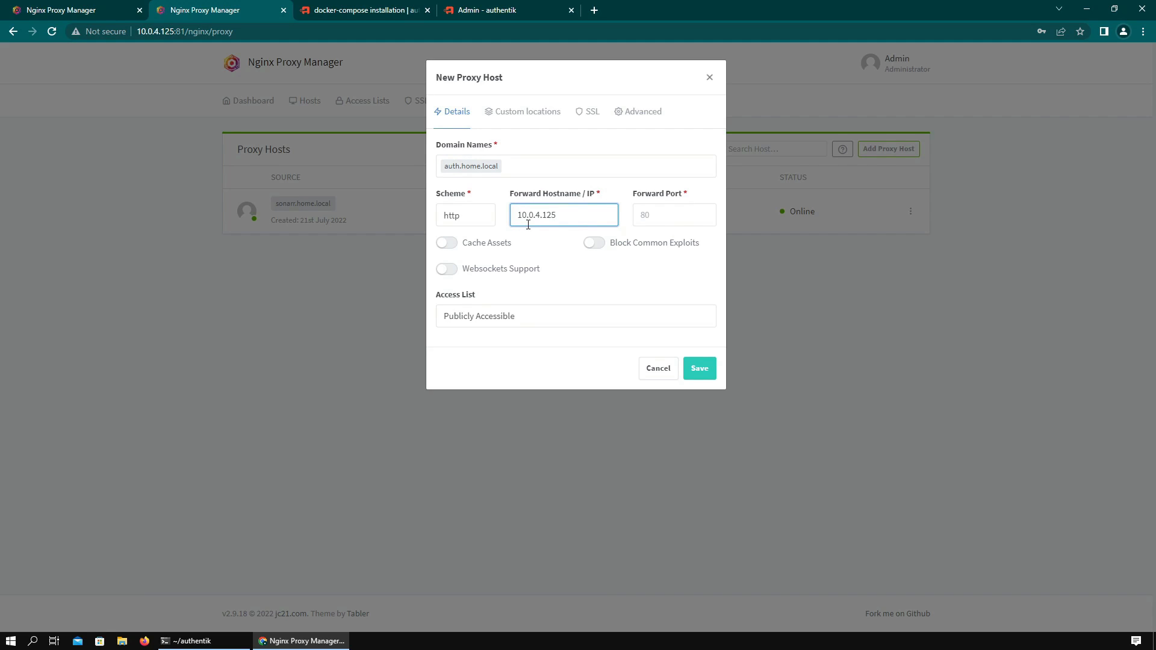
key(Tab)
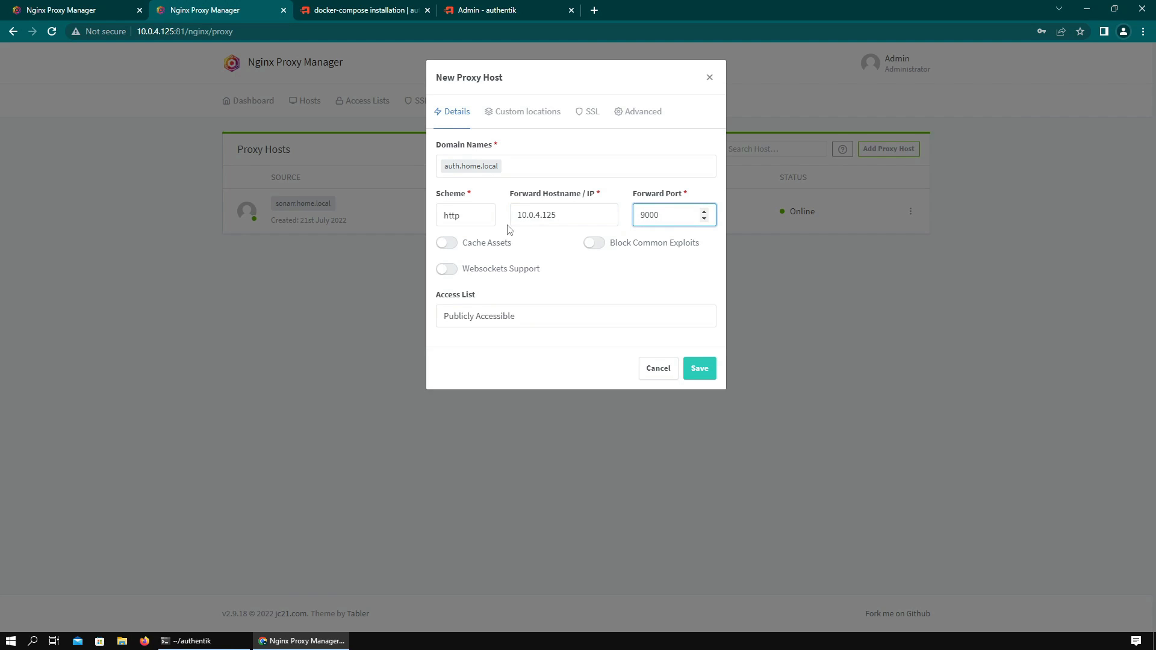
click(506, 271)
click(693, 369)
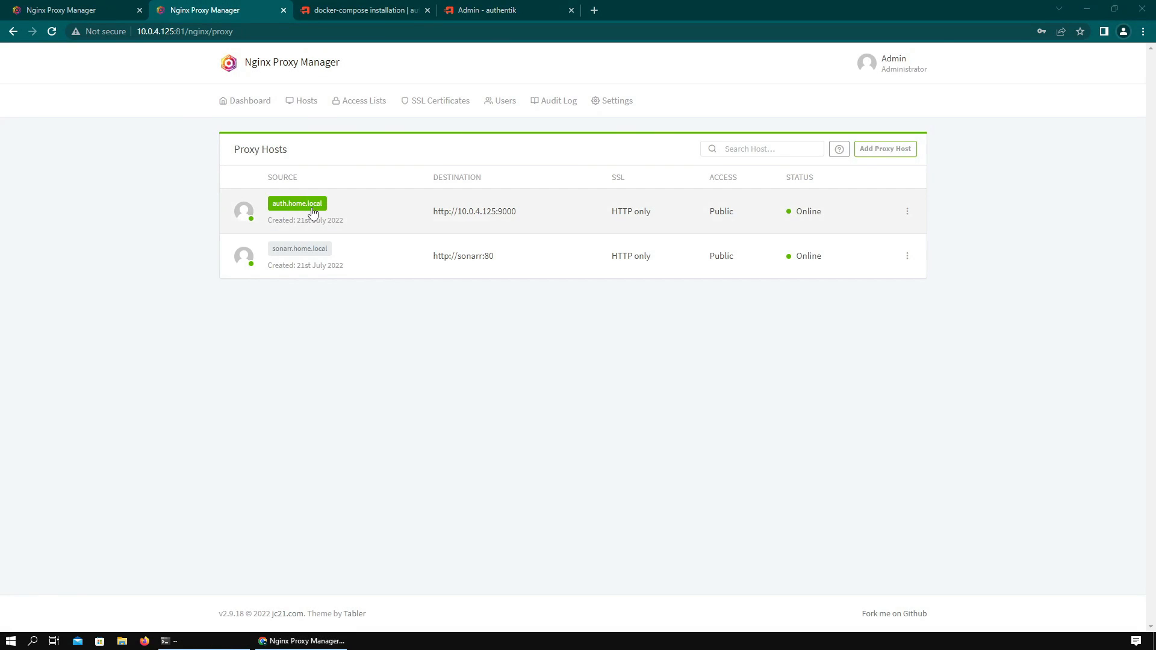
- Open auth.home.local, sign in with the admin account, and reach the admin overview dashboard
click(312, 208)
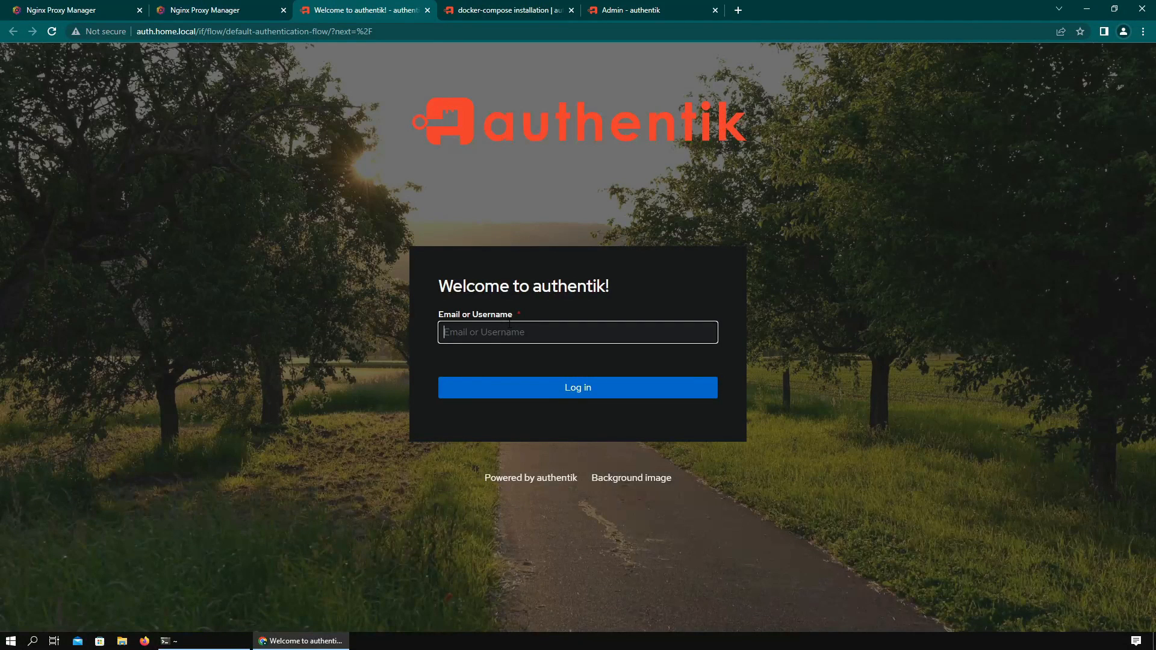
text(a)
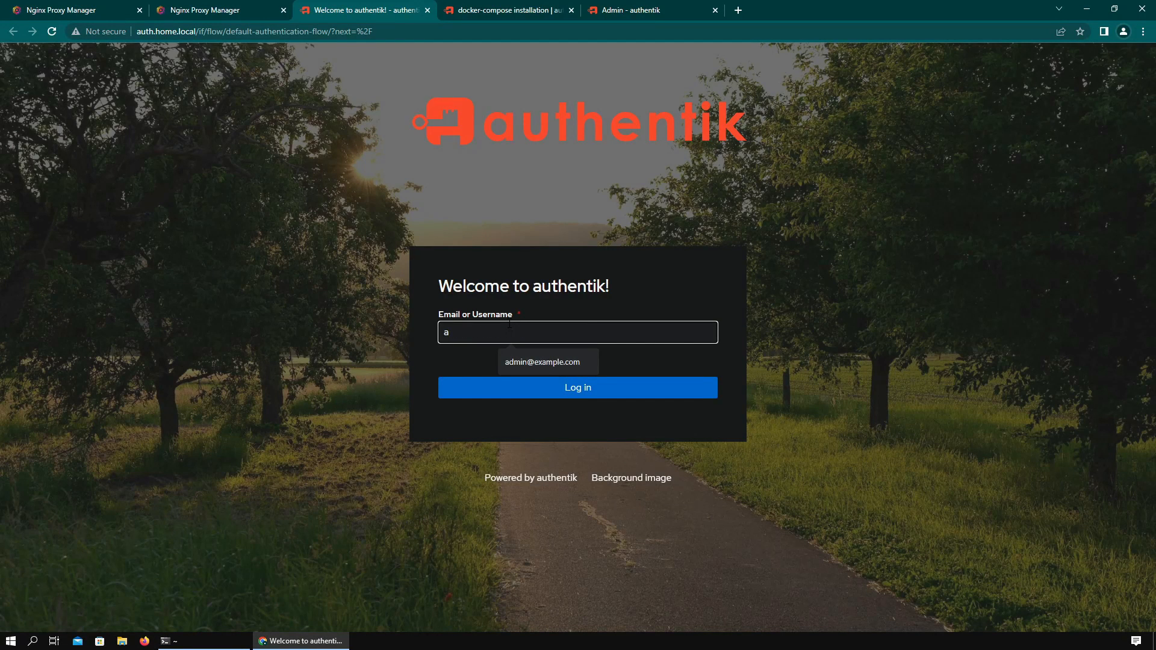
click(540, 362)
click(569, 388)
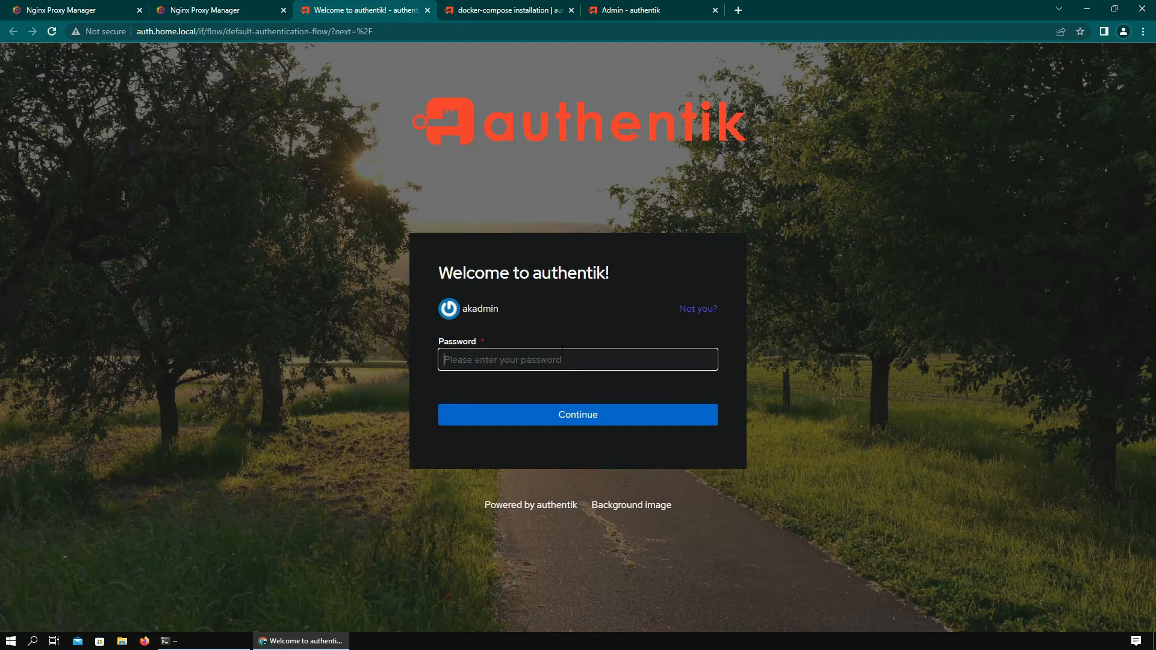
text(password)
key(Return)
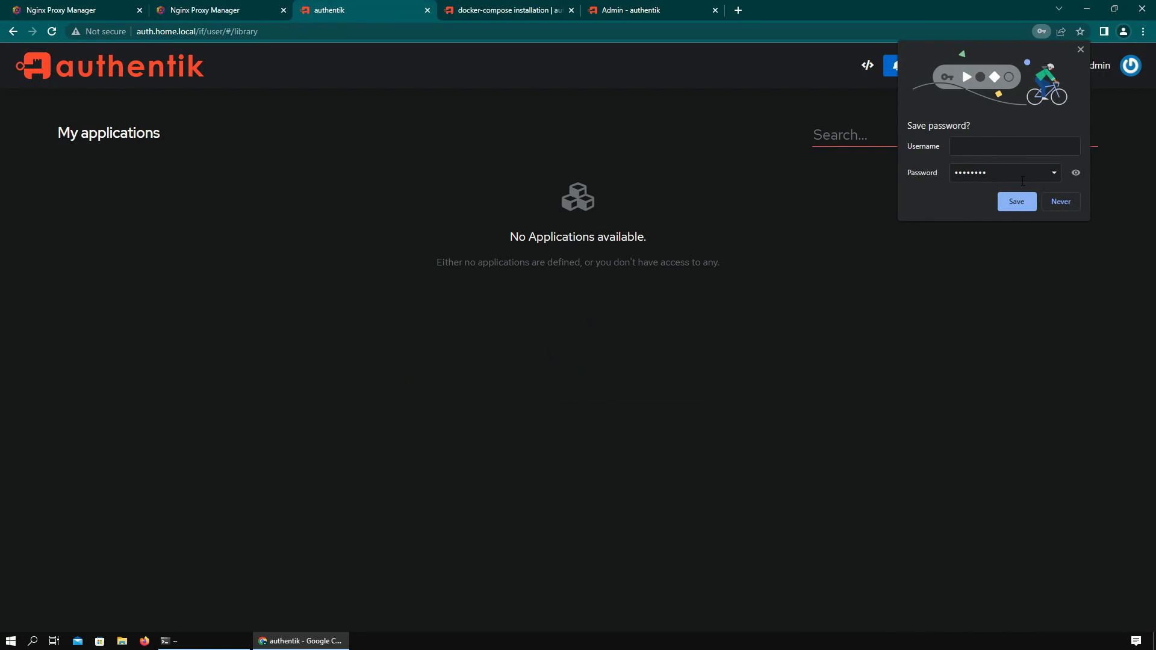
click(1081, 50)
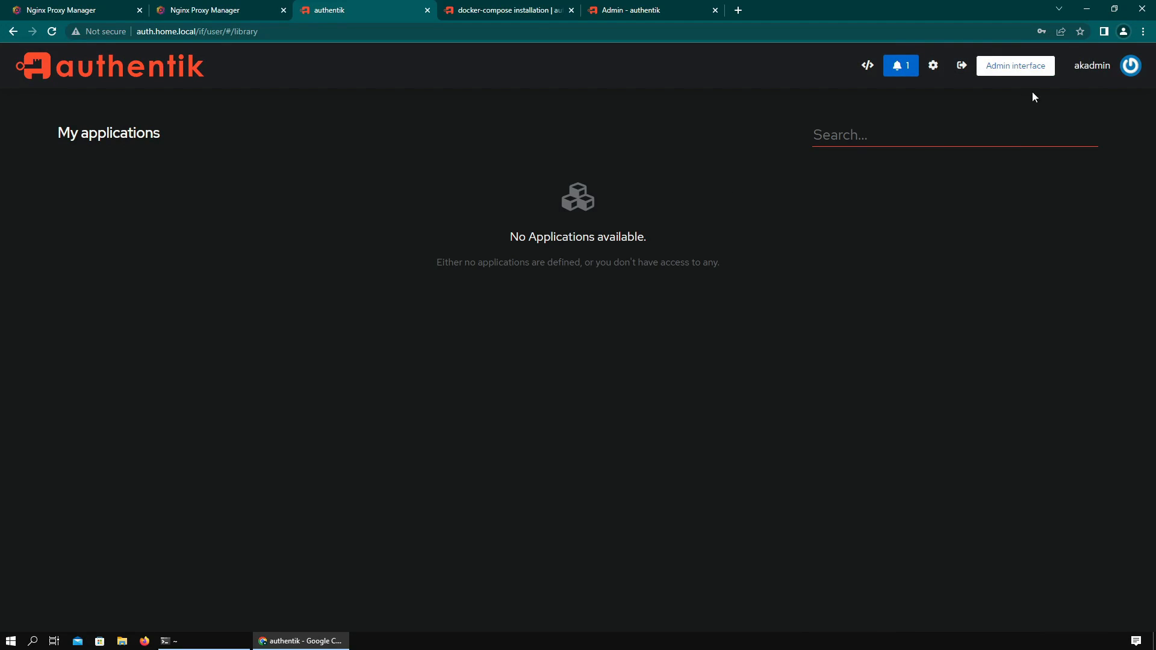
click(1014, 77)
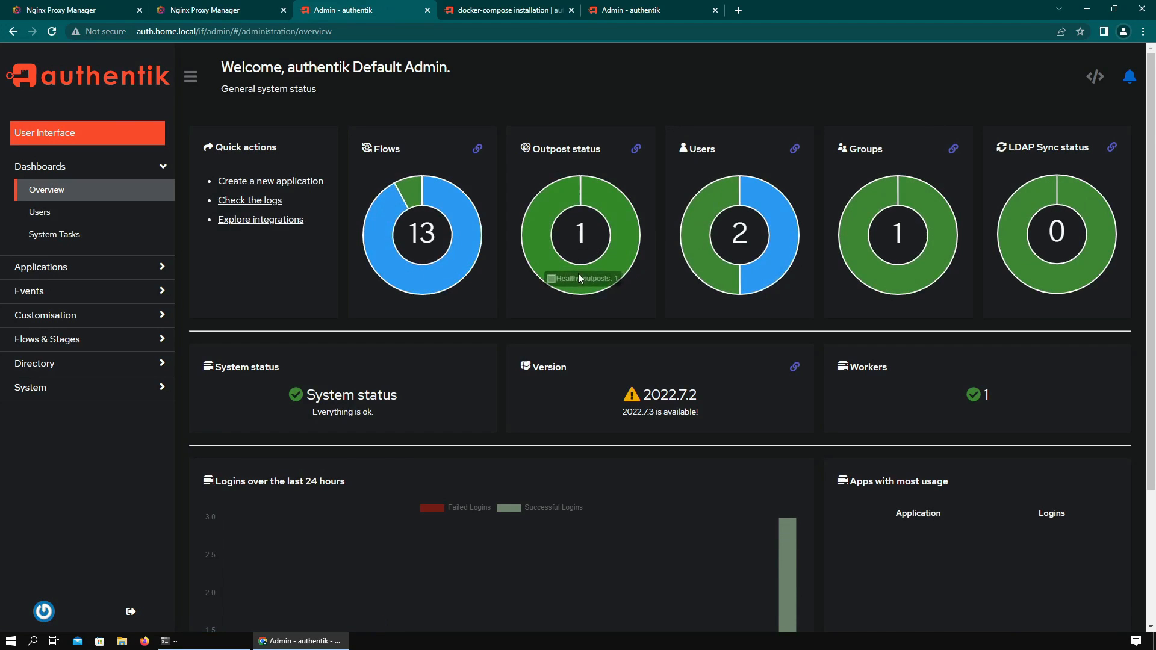
scroll(498, 366, down, 3)
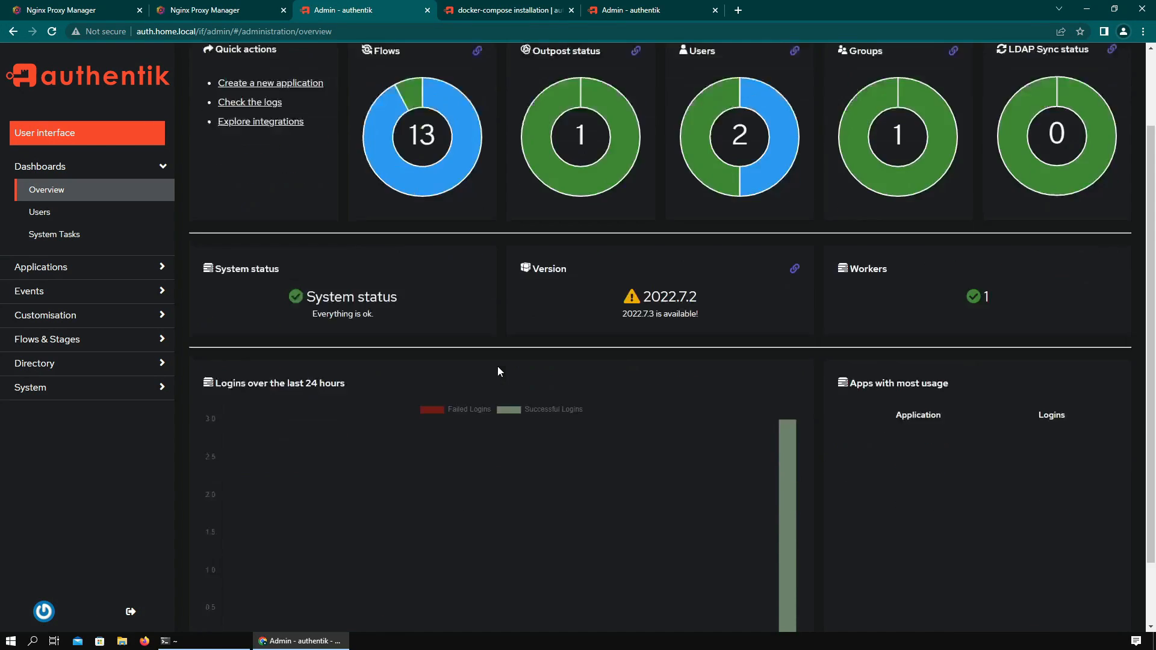
scroll(507, 368, up, 3)
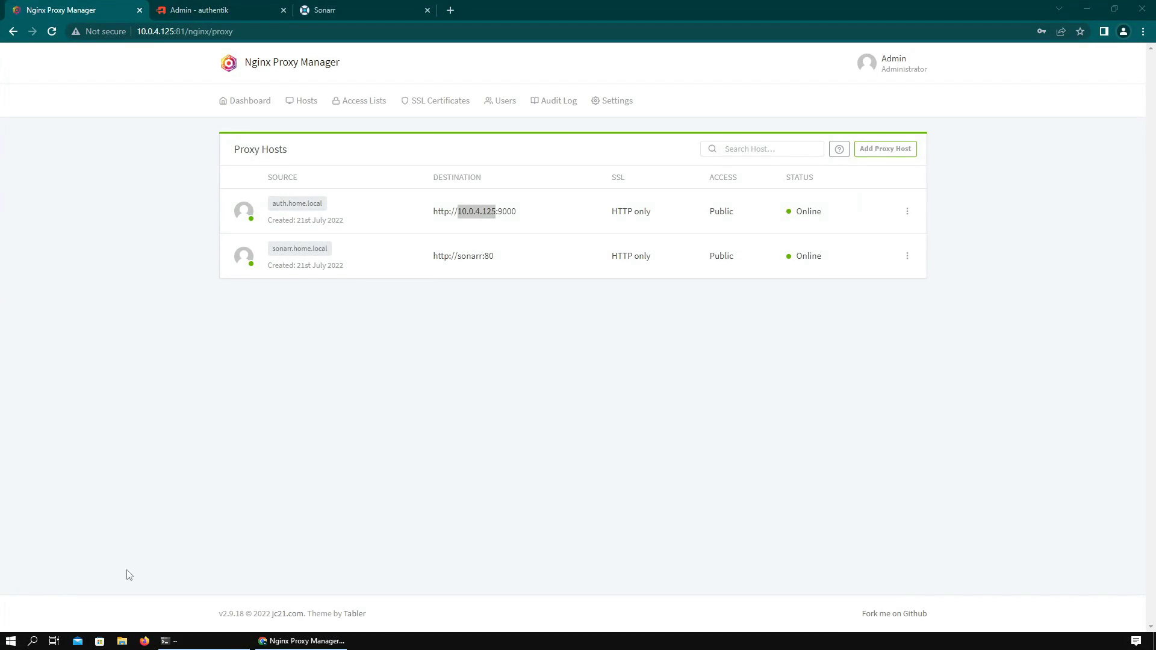
- Edit the sonarr.home.local proxy host and set its forward hostname to 10.0.4.125
click(907, 256)
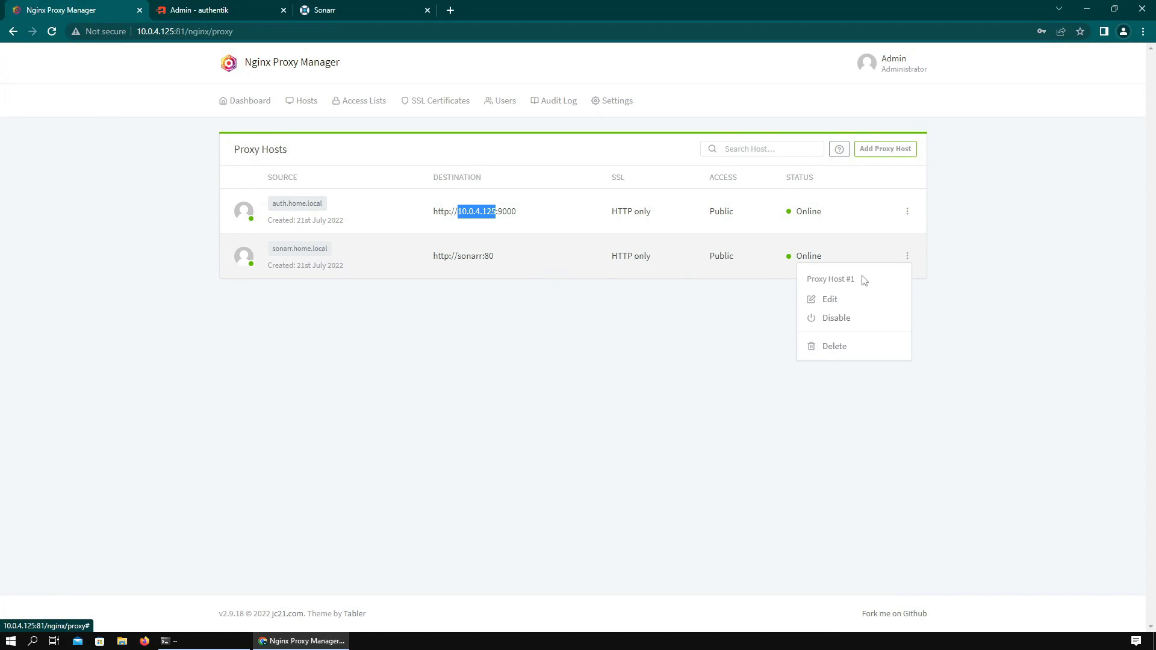
click(830, 301)
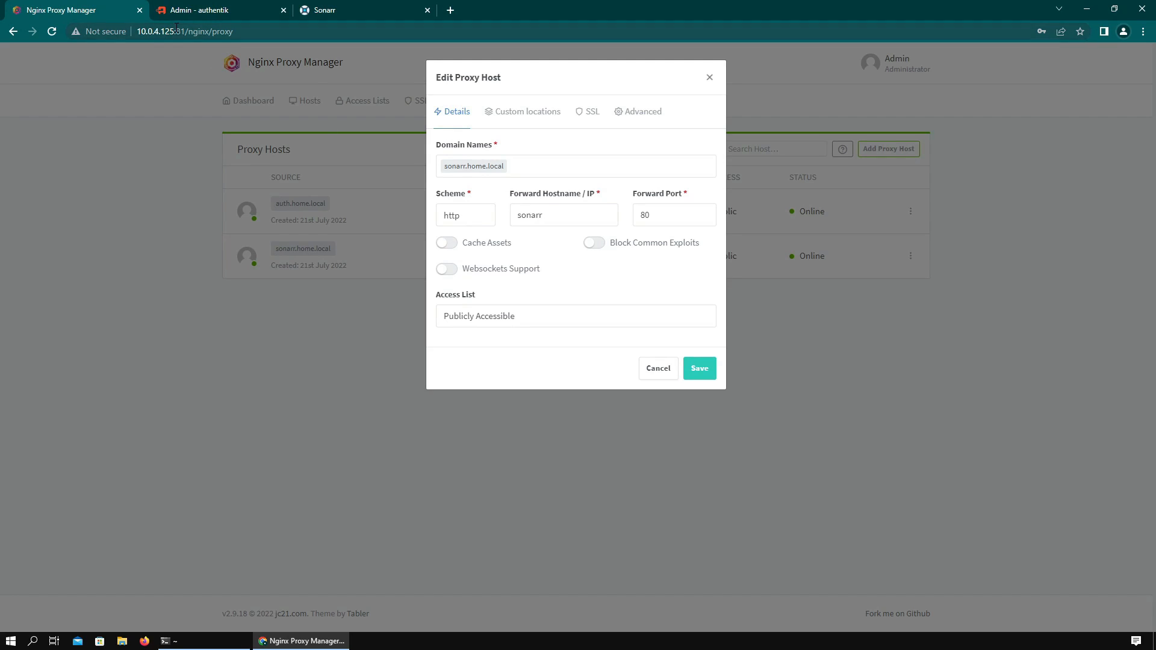
drag(174, 31, 139, 33)
key(ctrl+c)
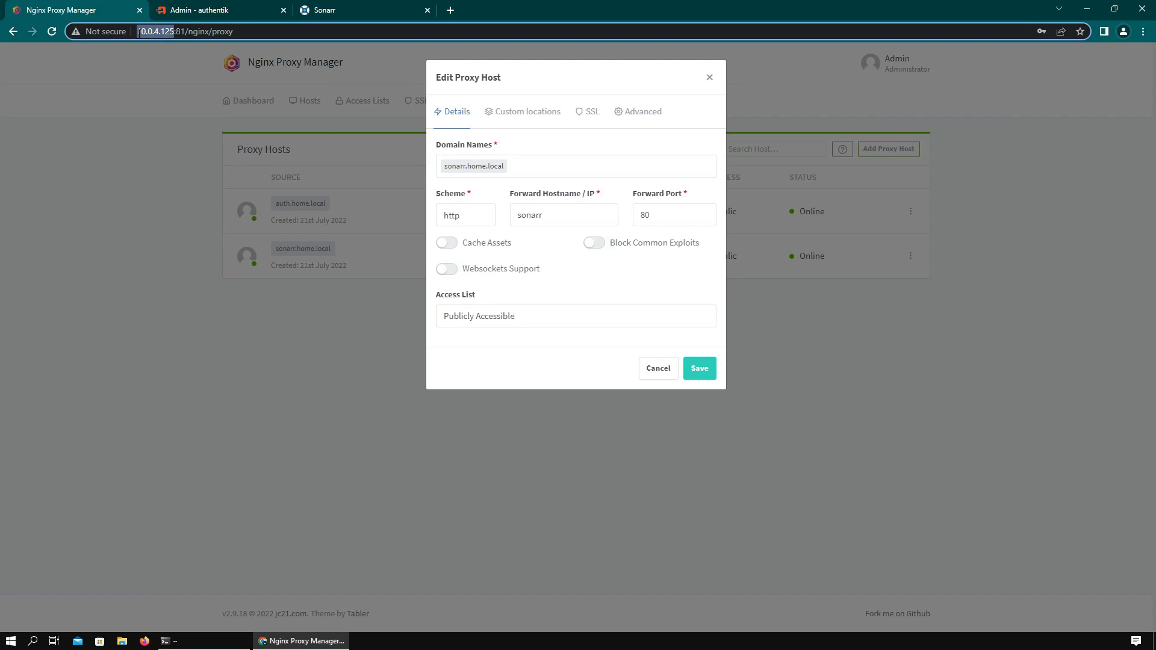
double_click(560, 215)
key(ctrl+v)
drag(546, 214, 497, 217)
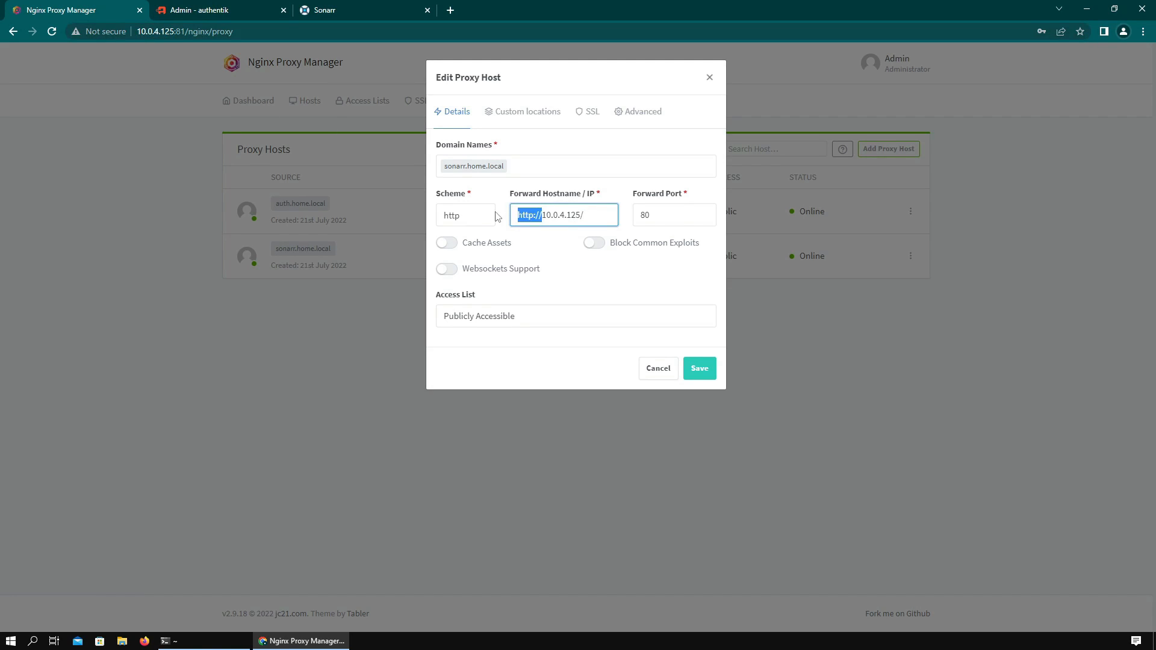
key(BackSpace)
- Set the forward port to 8989, enable websockets, save, and open sonarr.home.local
click(335, 12)
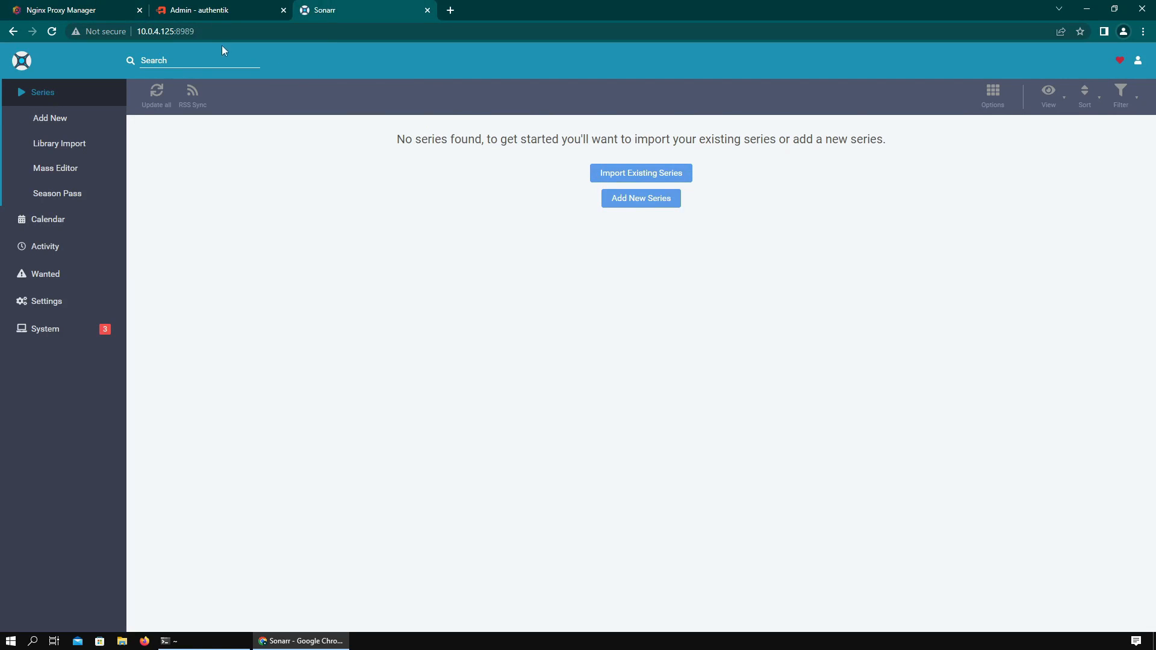
double_click(192, 32)
key(ctrl+c)
click(104, 9)
double_click(653, 215)
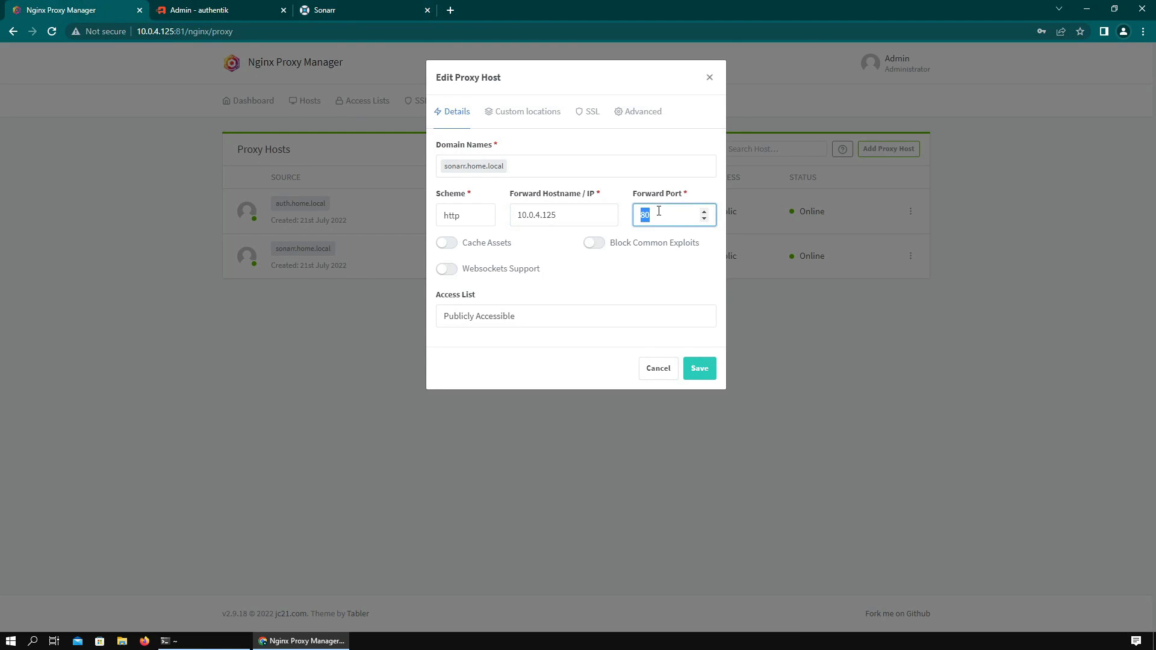
key(ctrl+v)
click(525, 269)
click(694, 372)
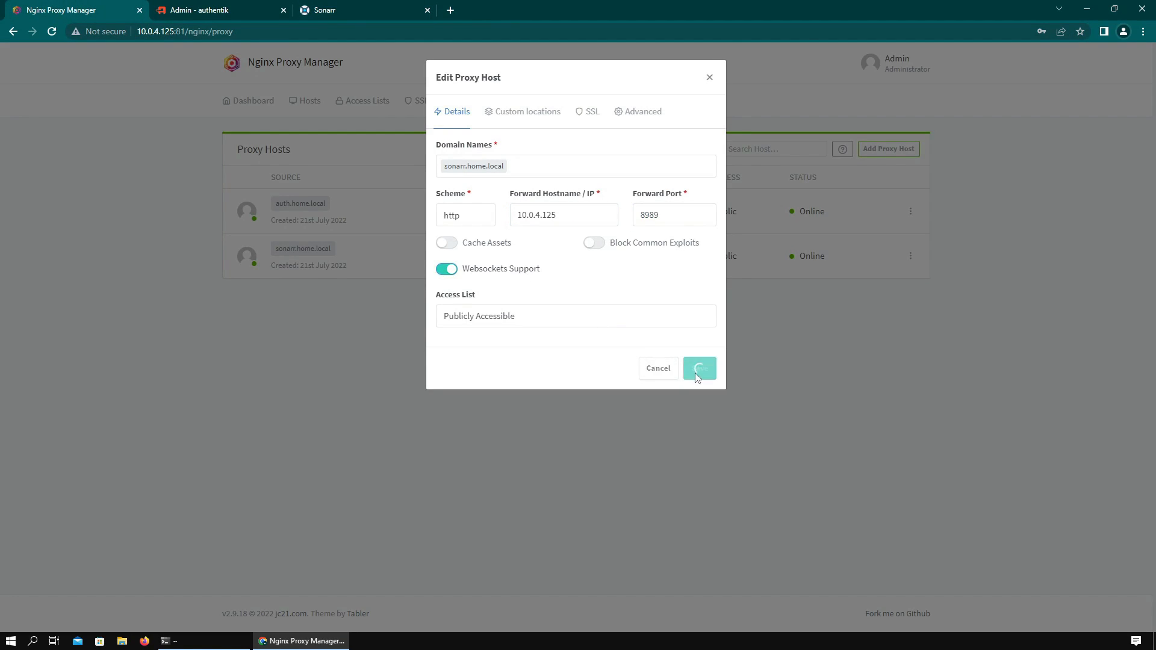
click(304, 249)
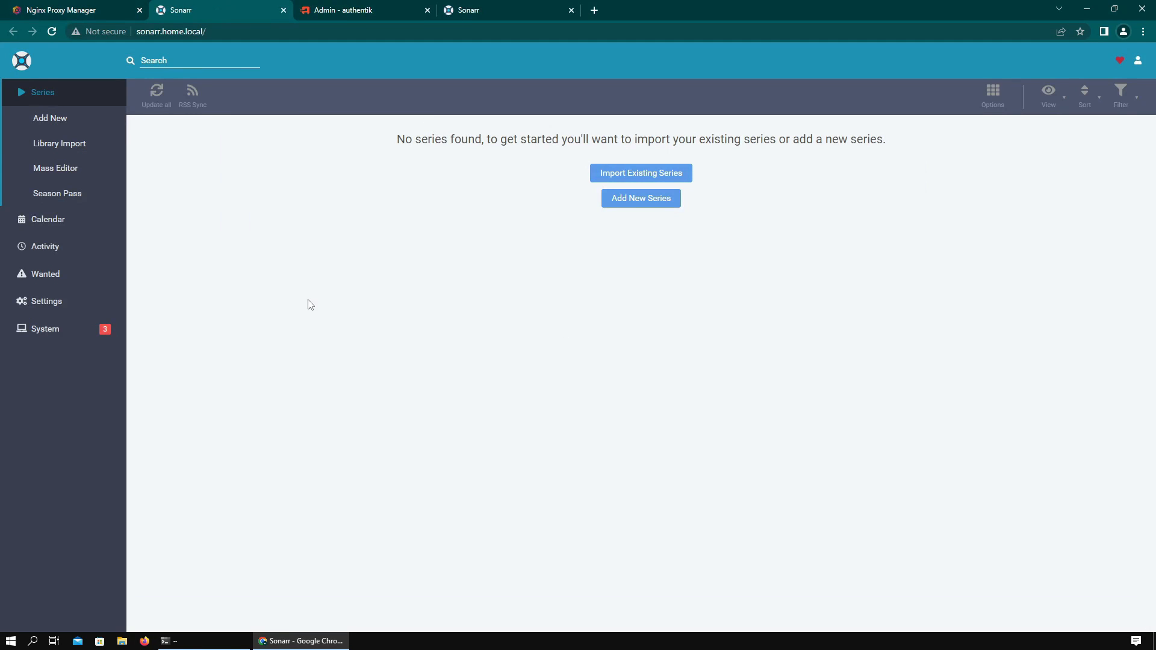
- Return to the authentik admin dashboard and open the Applications list
click(346, 2)
click(214, 3)
click(328, 3)
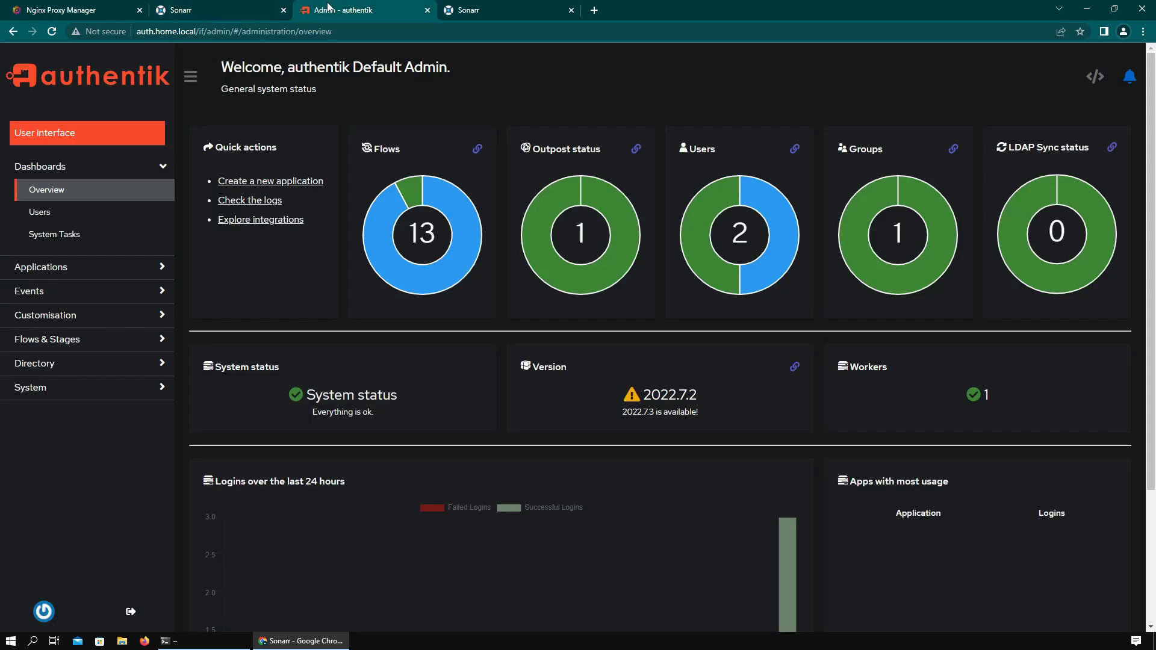
click(209, 3)
click(346, 5)
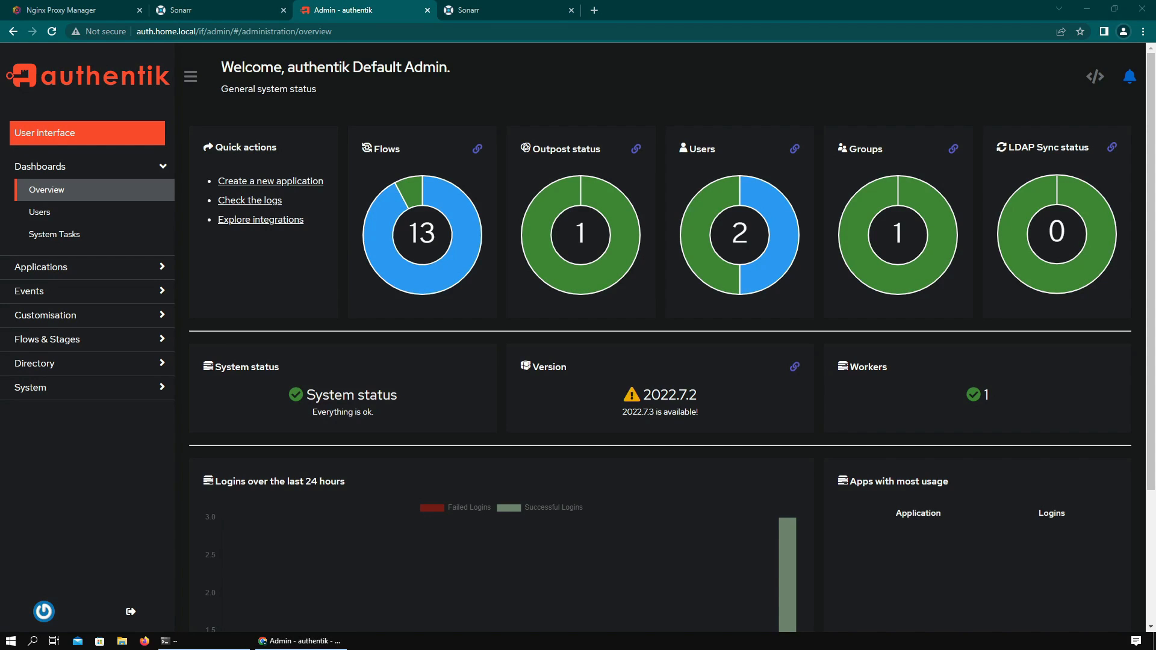
click(93, 271)
click(96, 292)
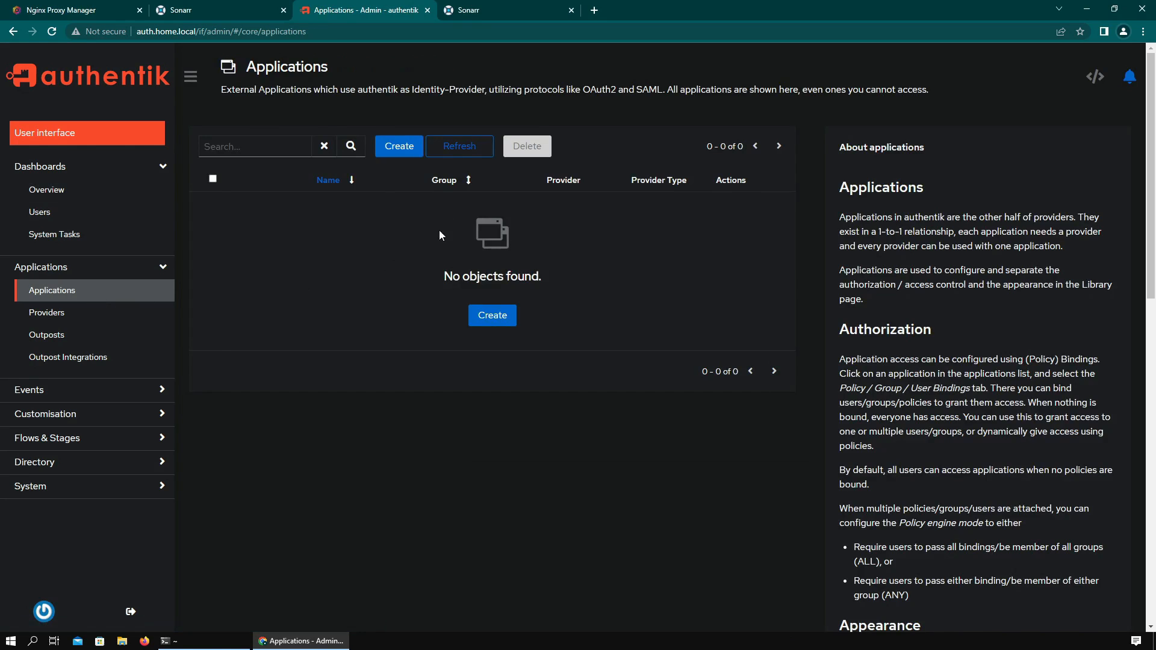
- Start a new application named Sonarr with slug sonarr and begin creating its provider
click(393, 151)
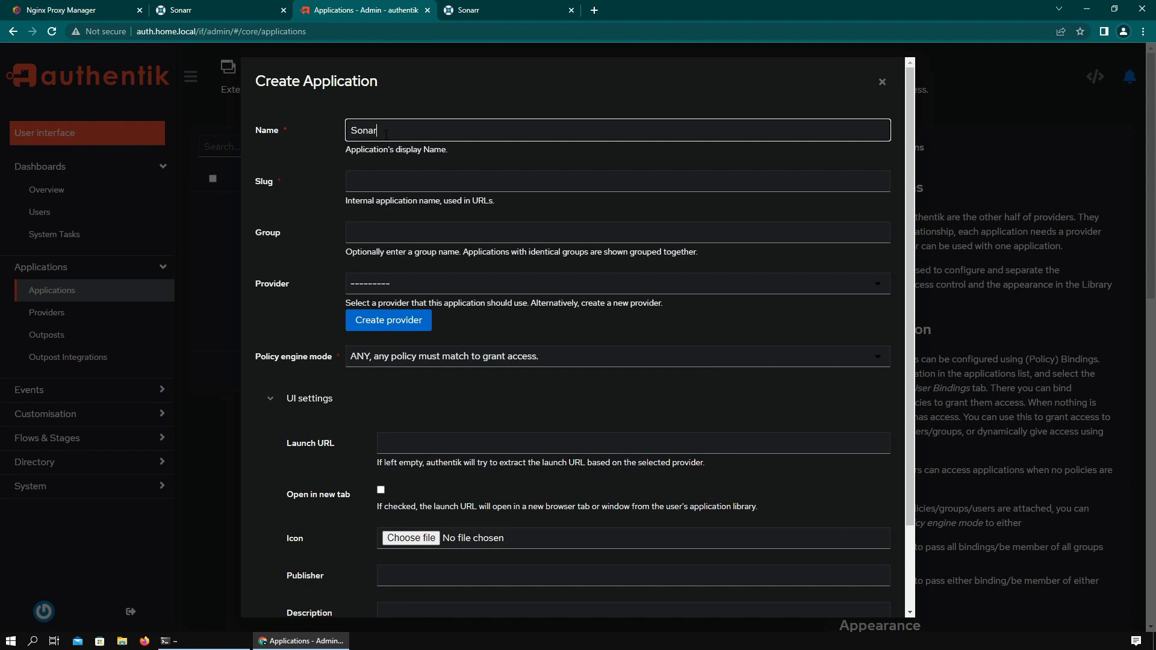
click(396, 182)
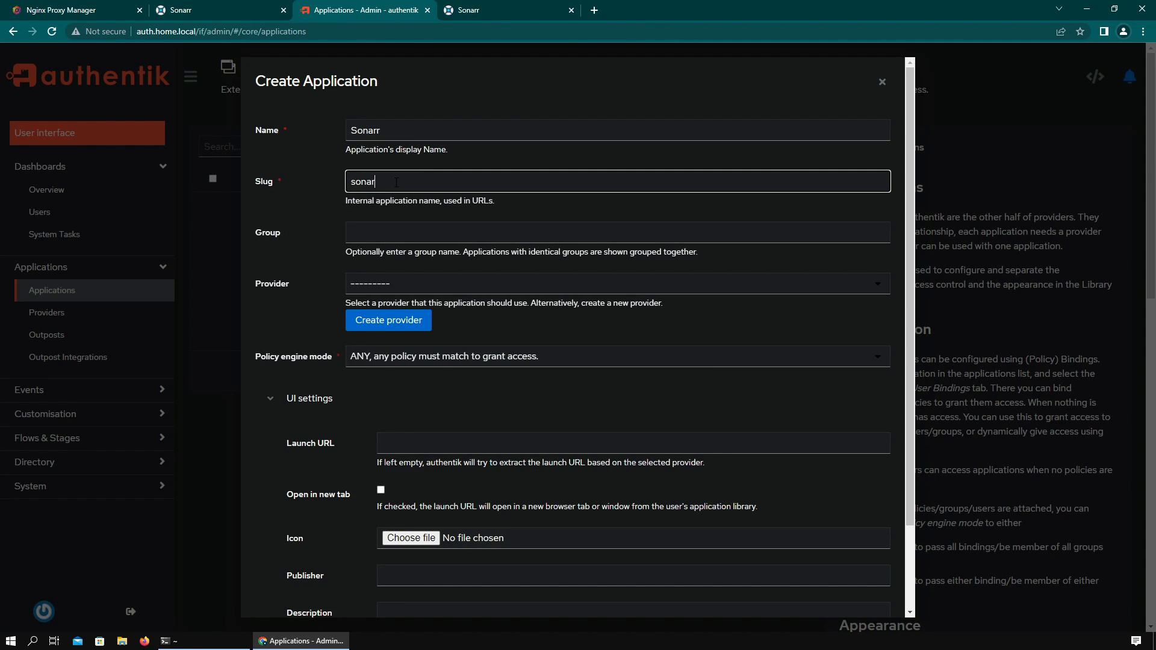
click(417, 281)
click(400, 320)
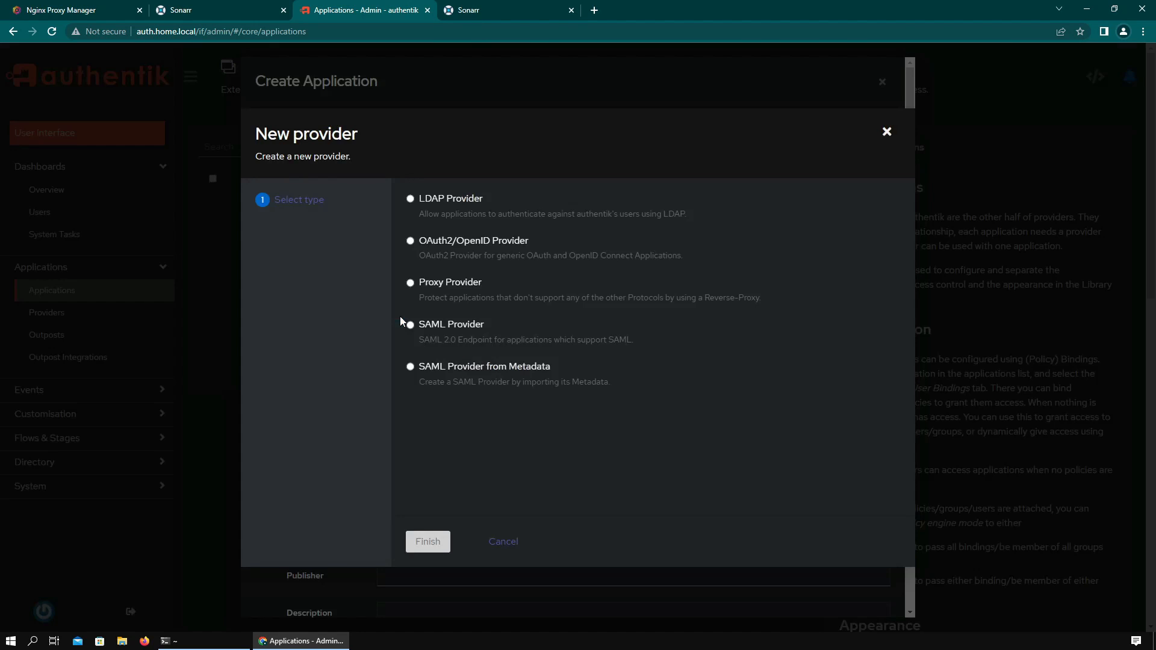
- Choose the Proxy Provider type, name it sonarr, and use the implicit-consent authorization flow
click(446, 282)
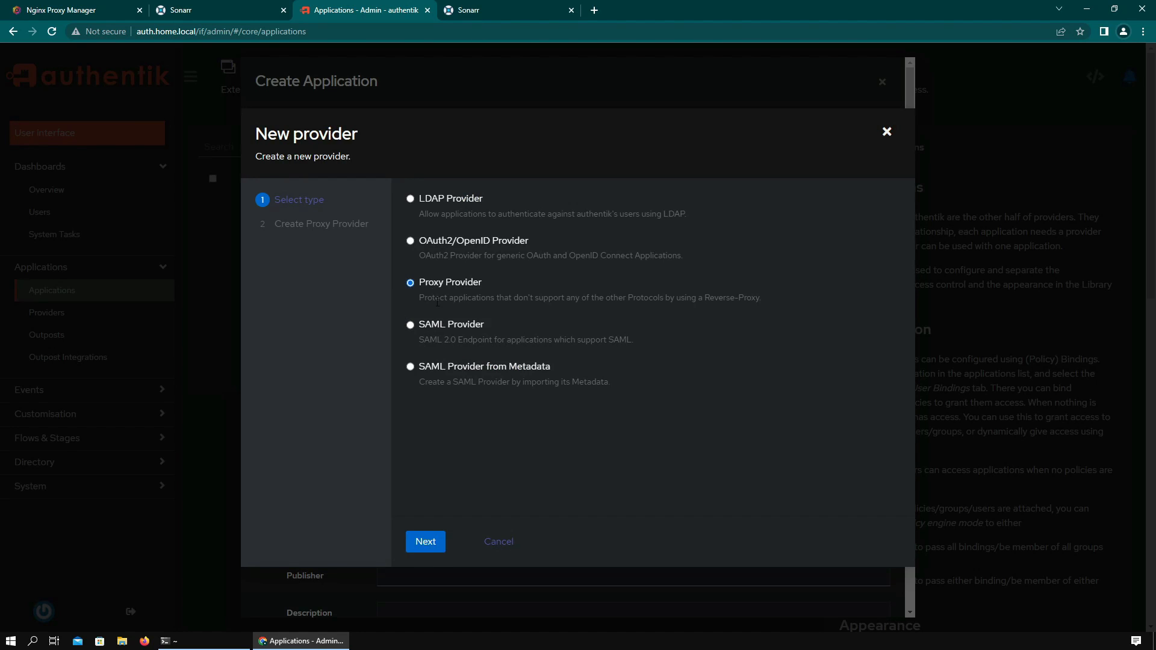
click(429, 541)
click(530, 203)
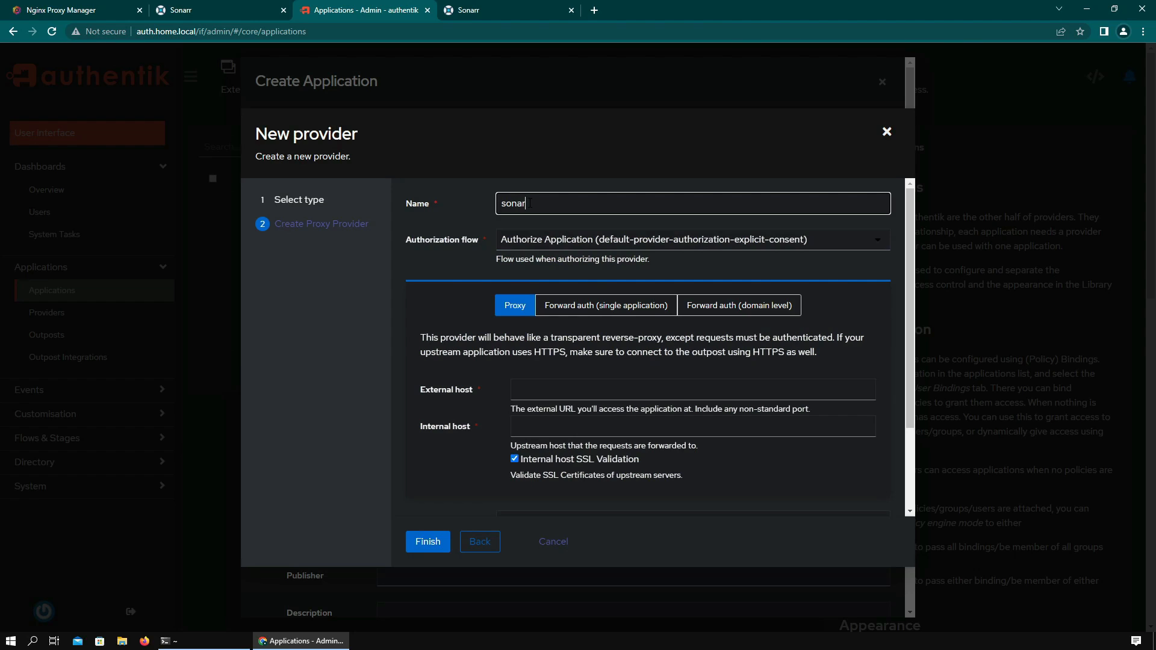
click(587, 240)
click(624, 270)
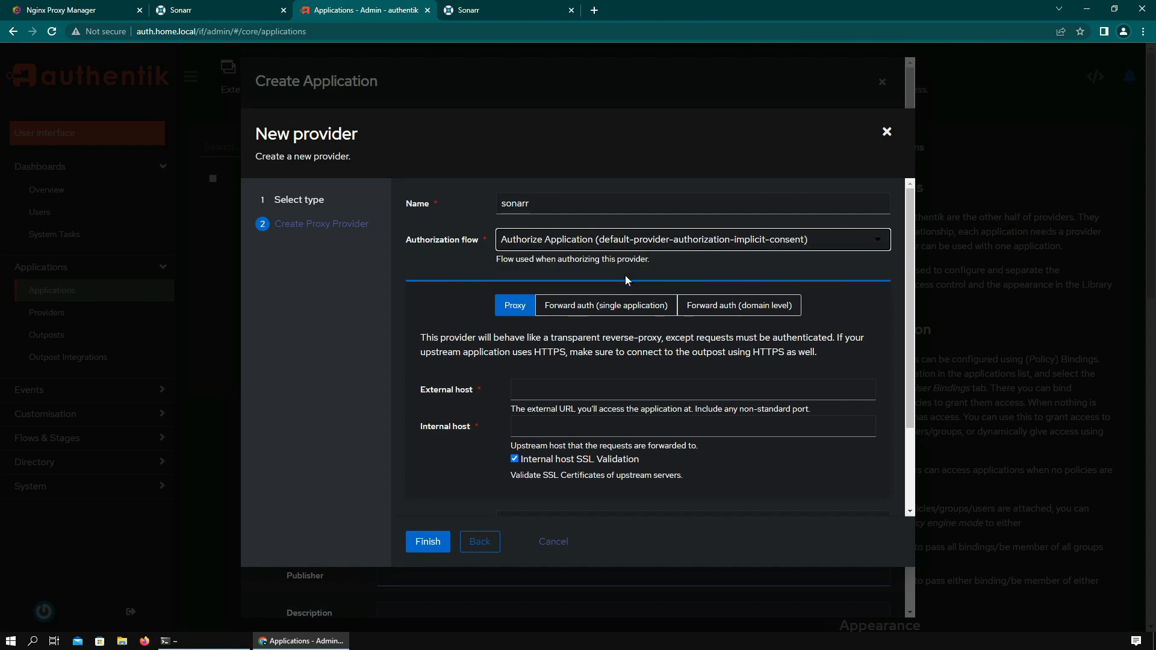
scroll(613, 334, down, 2)
click(549, 290)
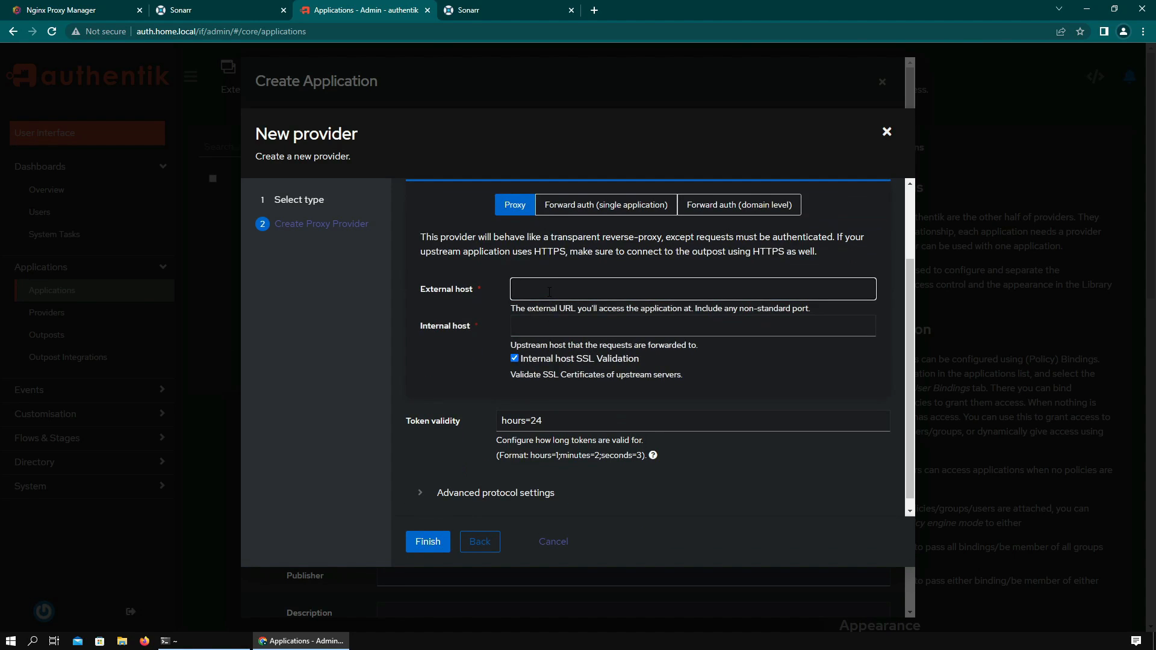
click(248, 18)
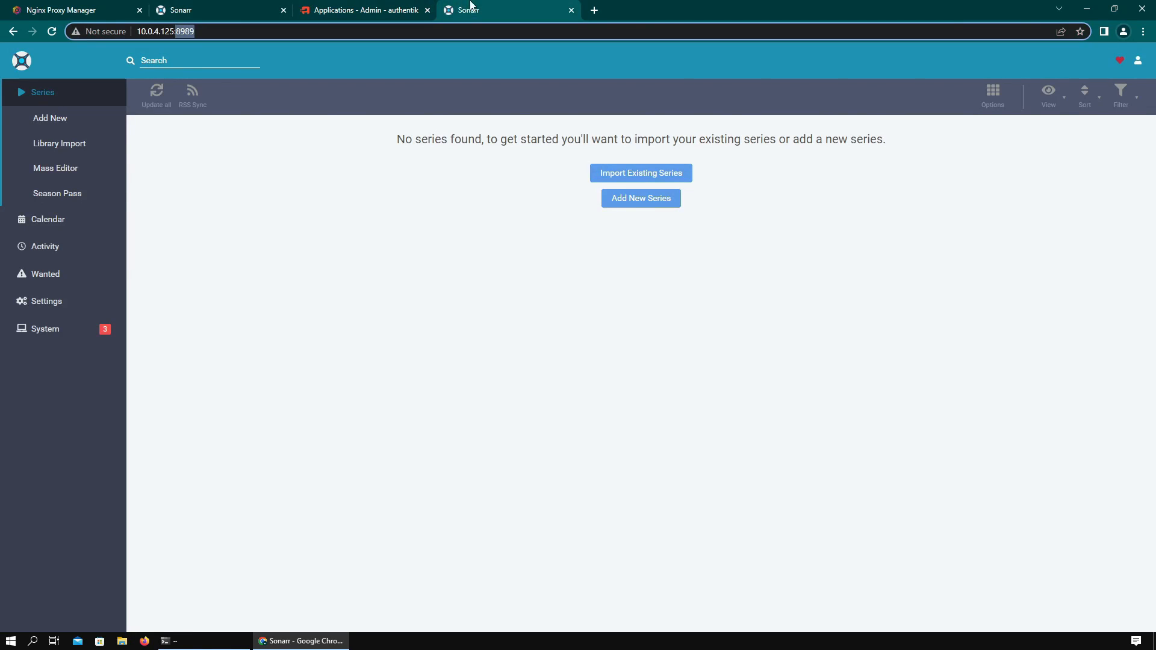
click(247, 31)
key(ctrl+c)
click(373, 11)
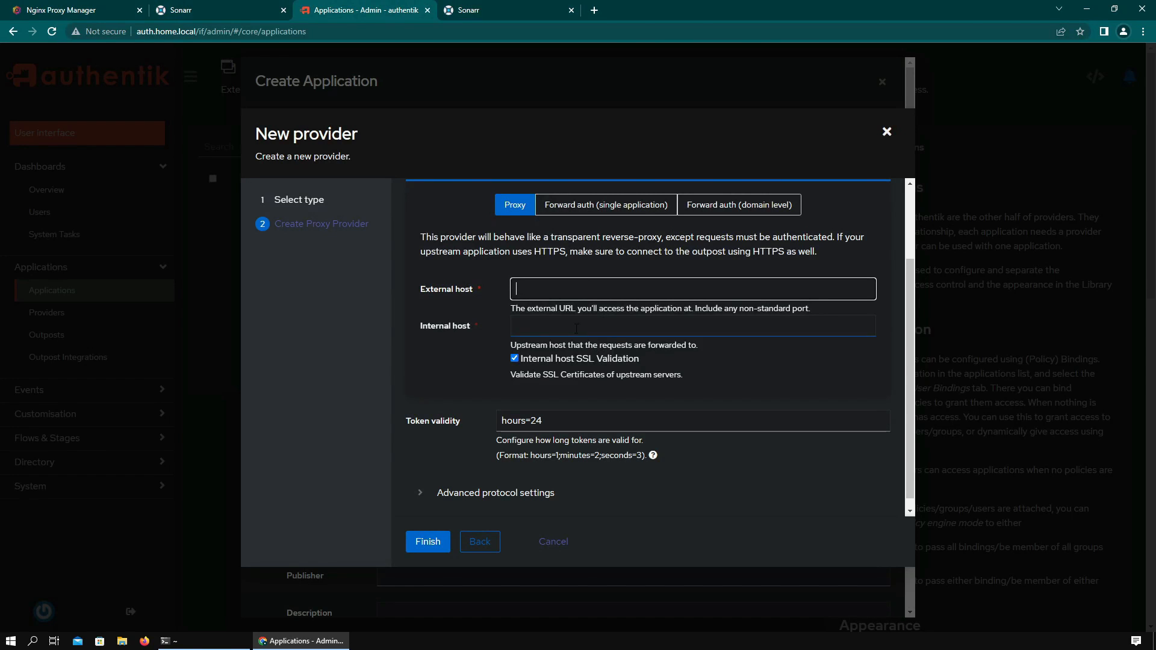
key(ctrl+v)
key(BackSpace)
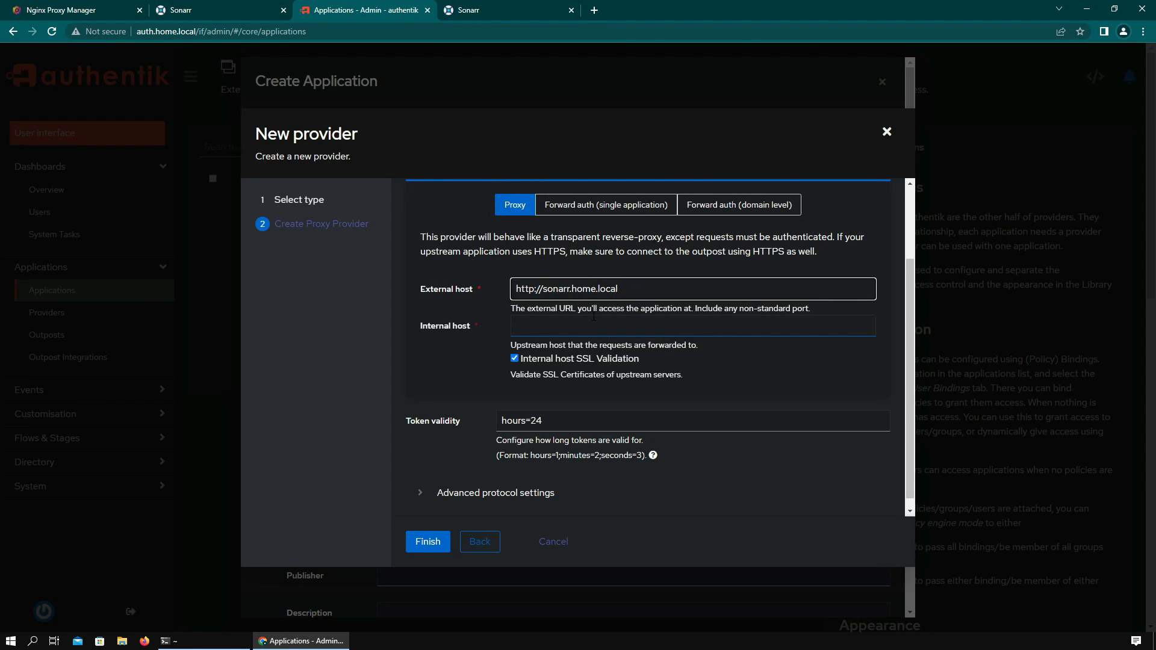
click(180, 11)
click(85, 9)
drag(518, 256, 432, 259)
key(ctrl+c)
click(362, 10)
click(597, 326)
key(ctrl+v)
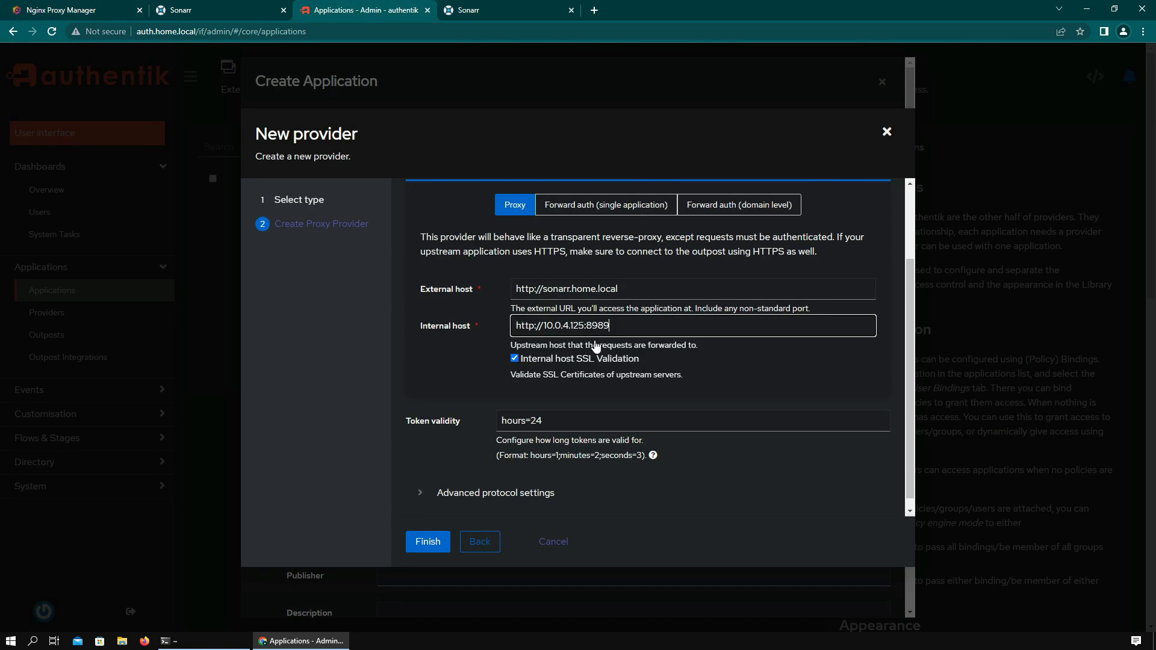
scroll(647, 415, down, 1)
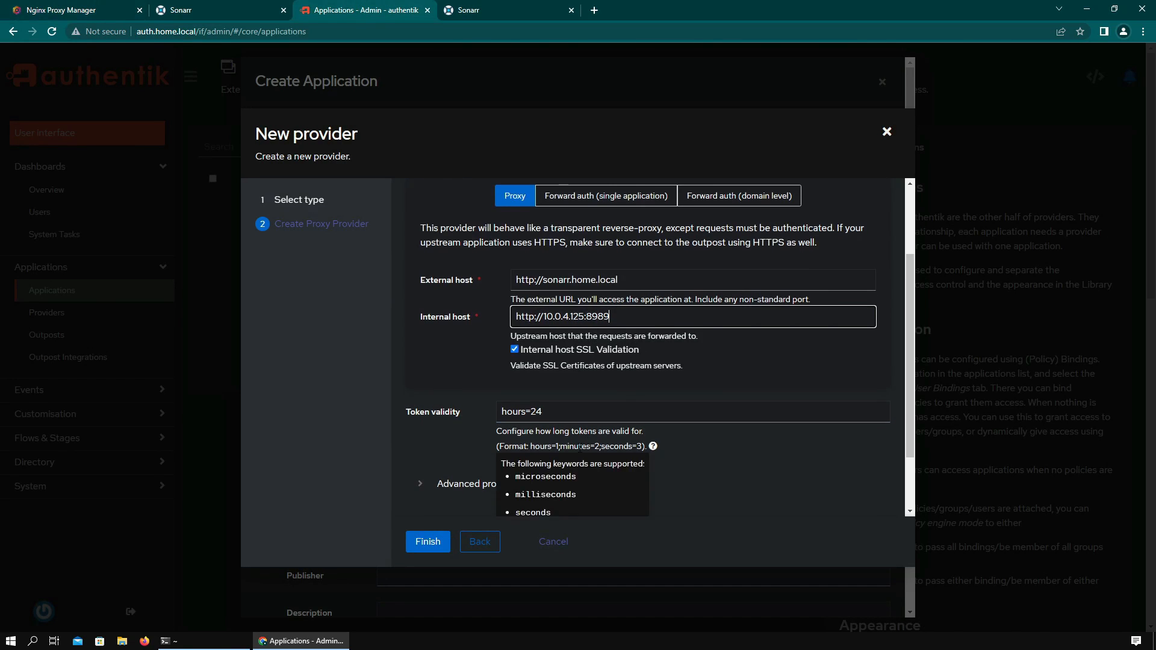
click(426, 544)
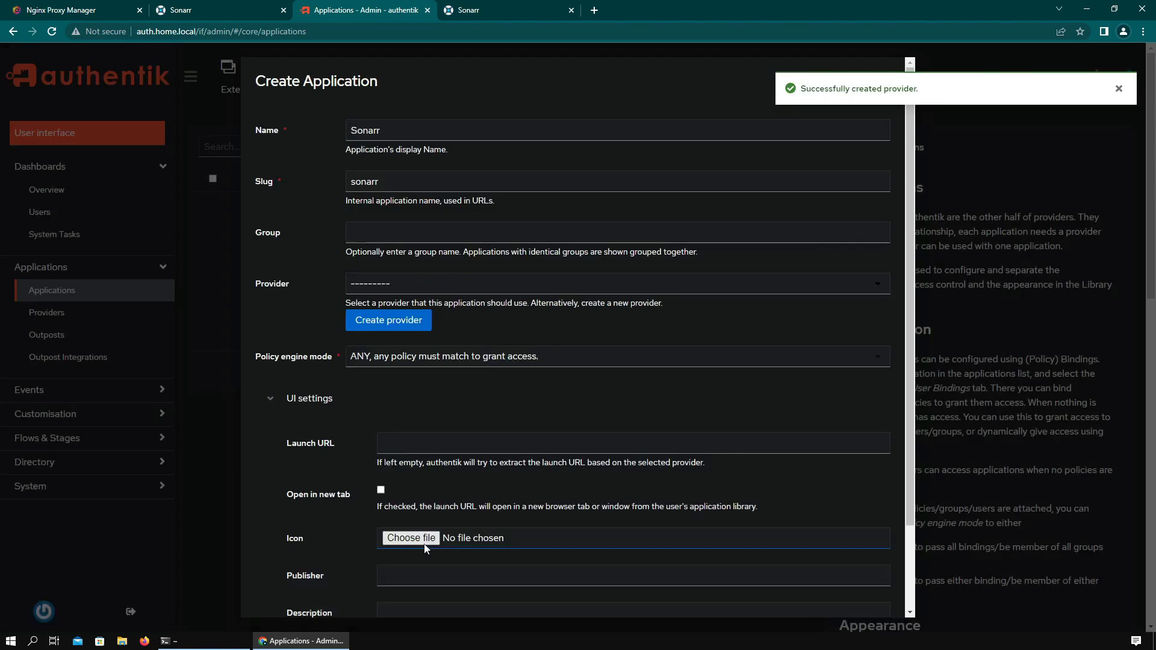
click(440, 284)
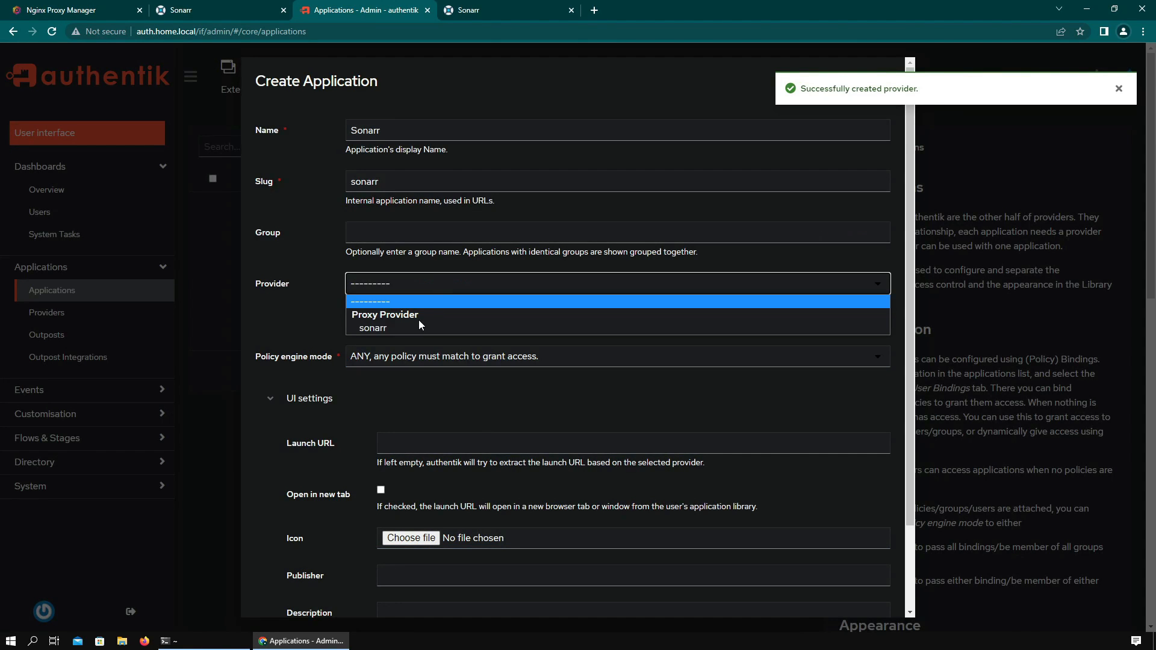
click(373, 330)
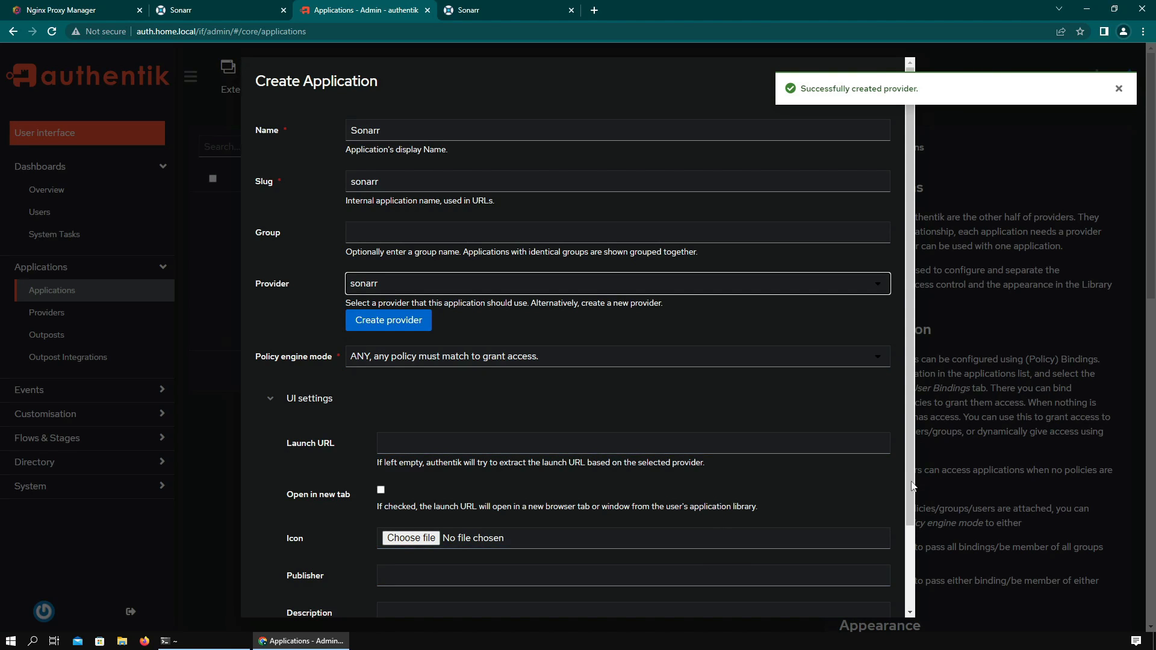
scroll(876, 477, down, 2)
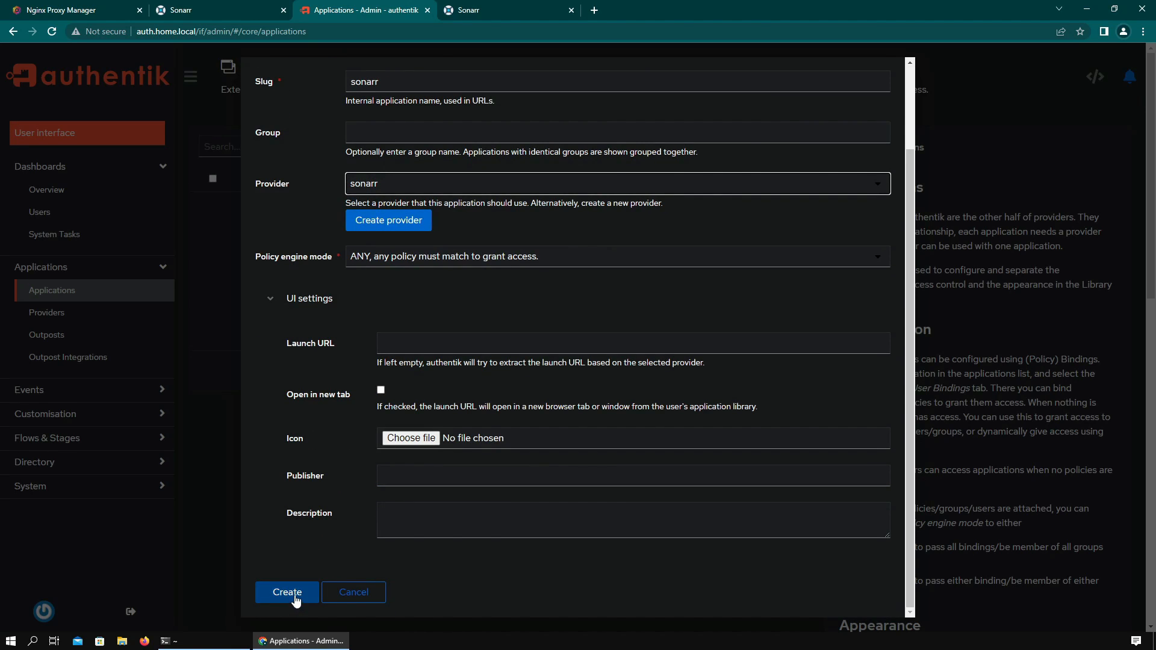
click(206, 7)
click(218, 31)
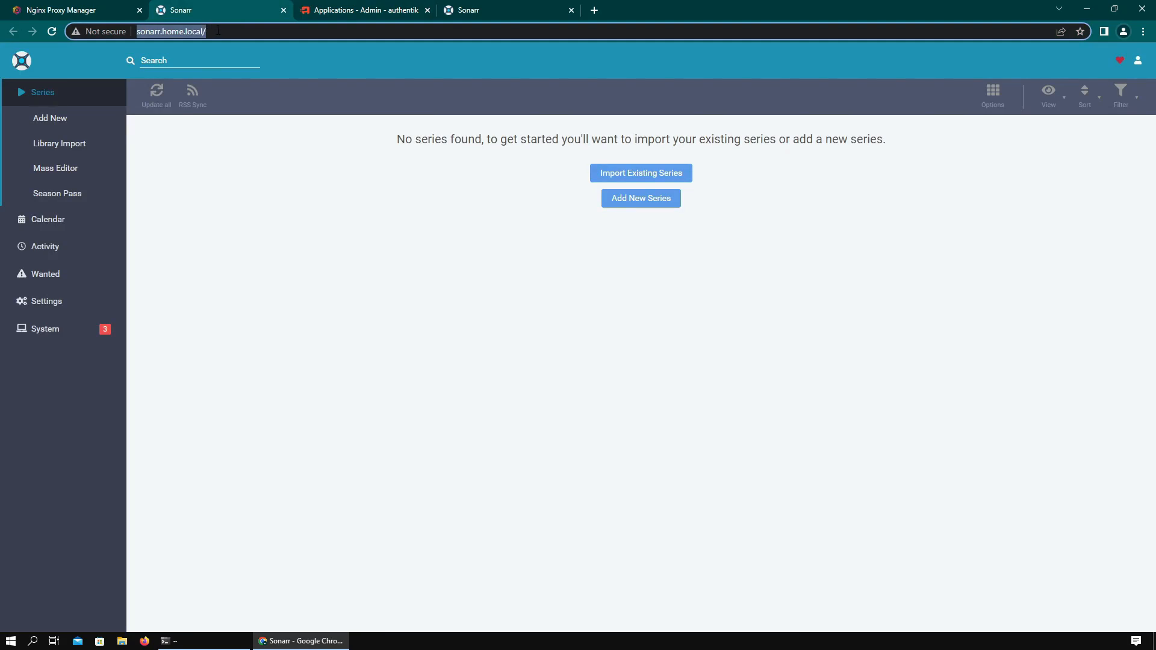
click(379, 14)
click(421, 343)
key(ctrl+v)
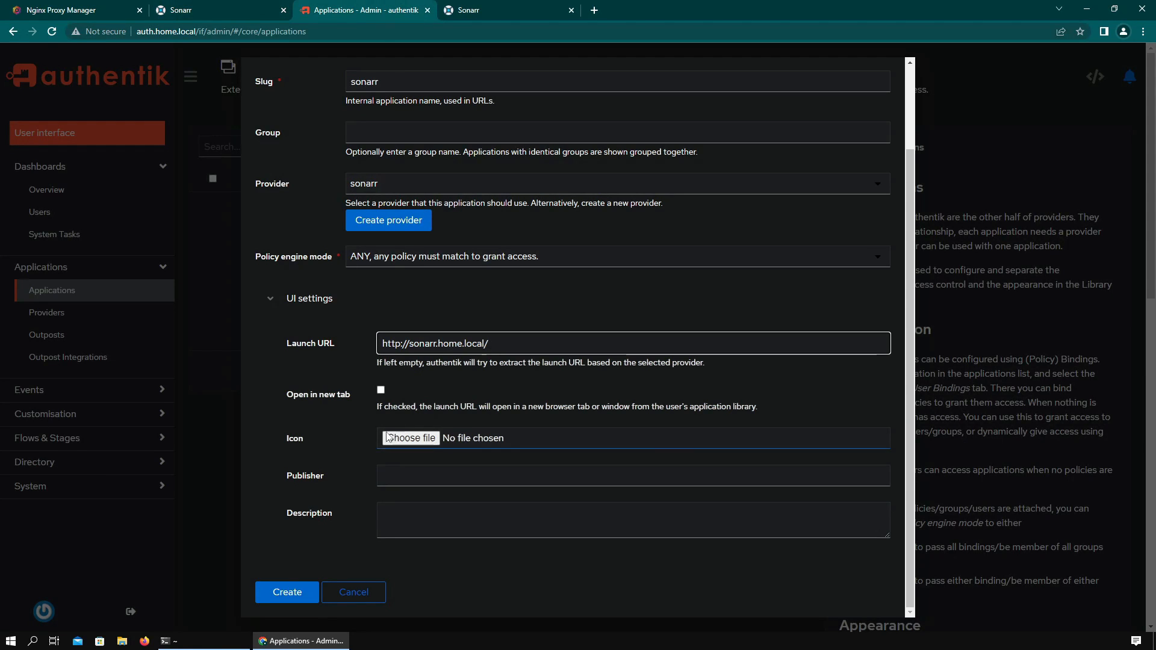
click(290, 591)
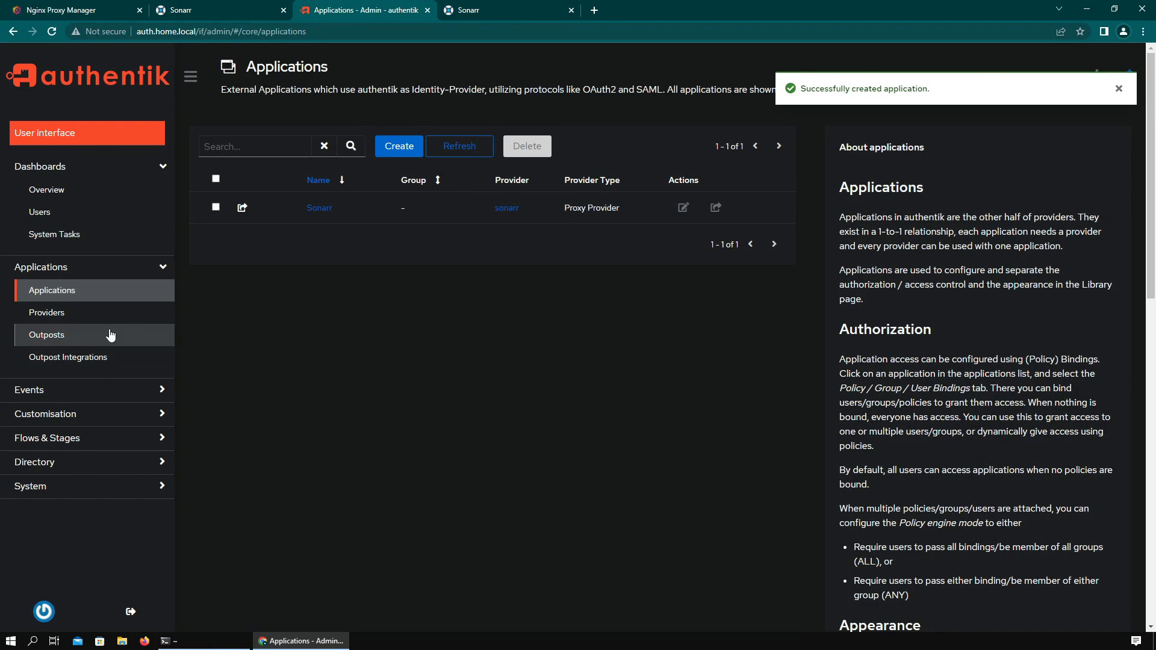
- Add the Sonarr application to the authentik Embedded Outpost
click(87, 321)
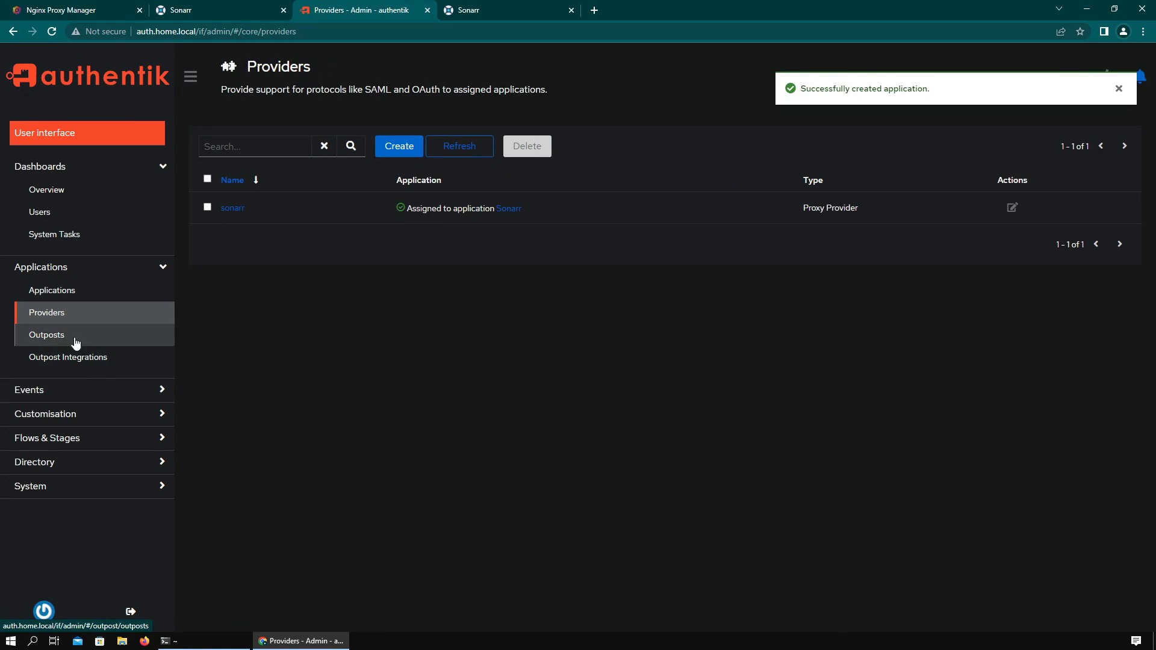
click(77, 336)
click(1071, 211)
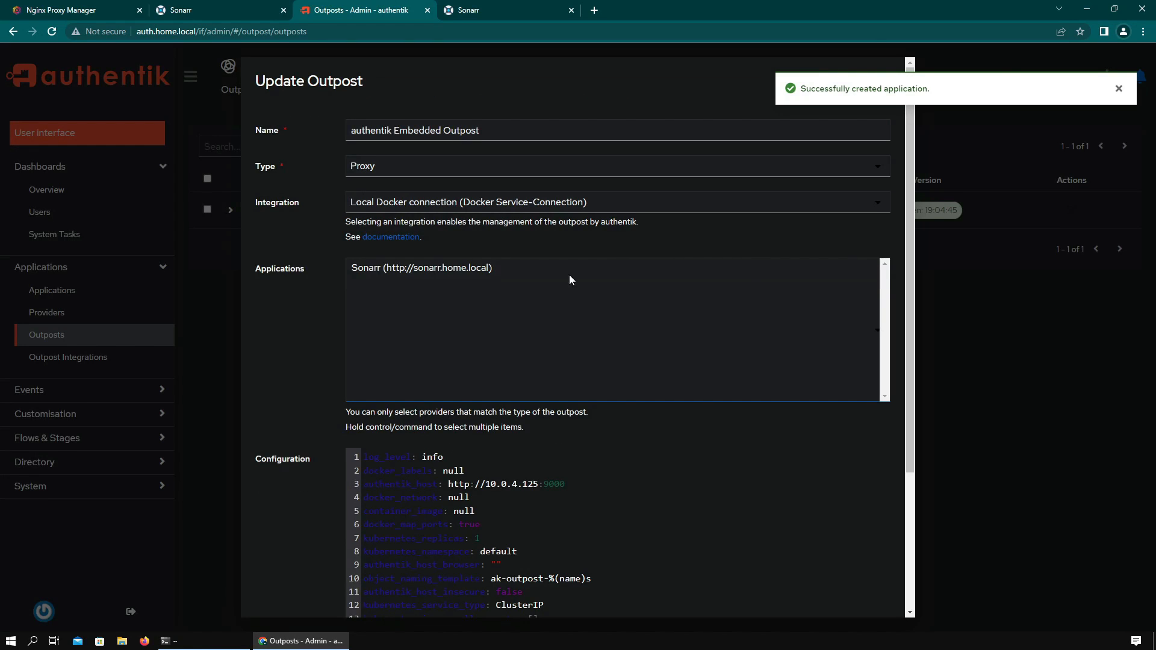
click(434, 272)
scroll(434, 274, down, 3)
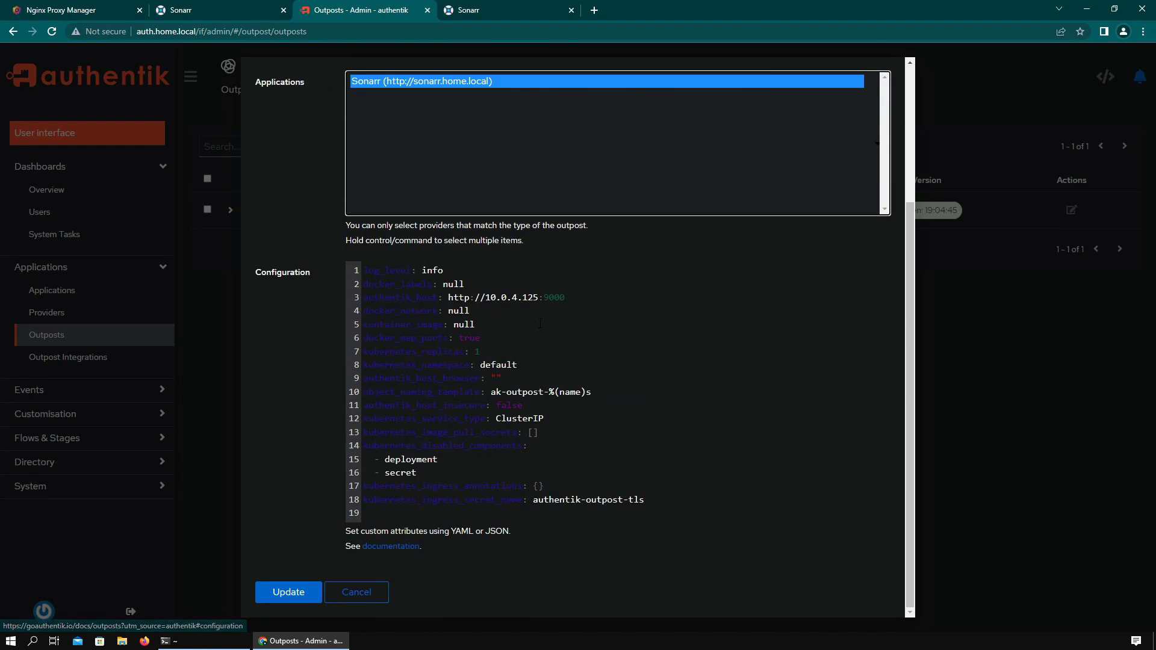
double_click(197, 32)
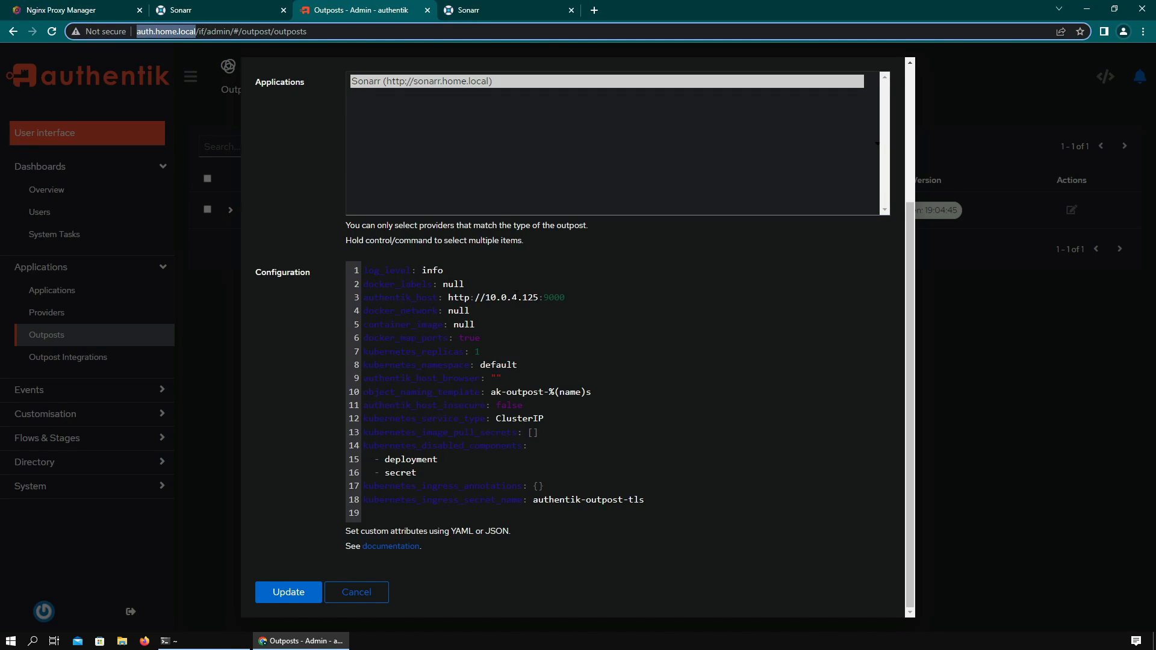
drag(573, 300, 448, 299)
key(ctrl+v)
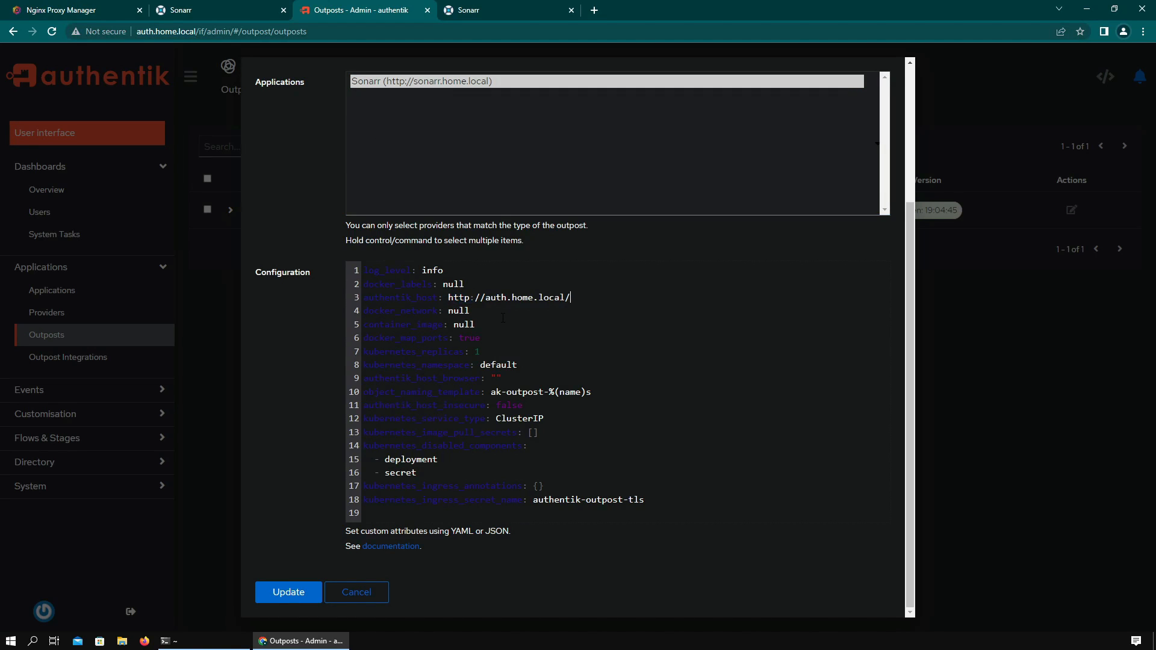
click(274, 591)
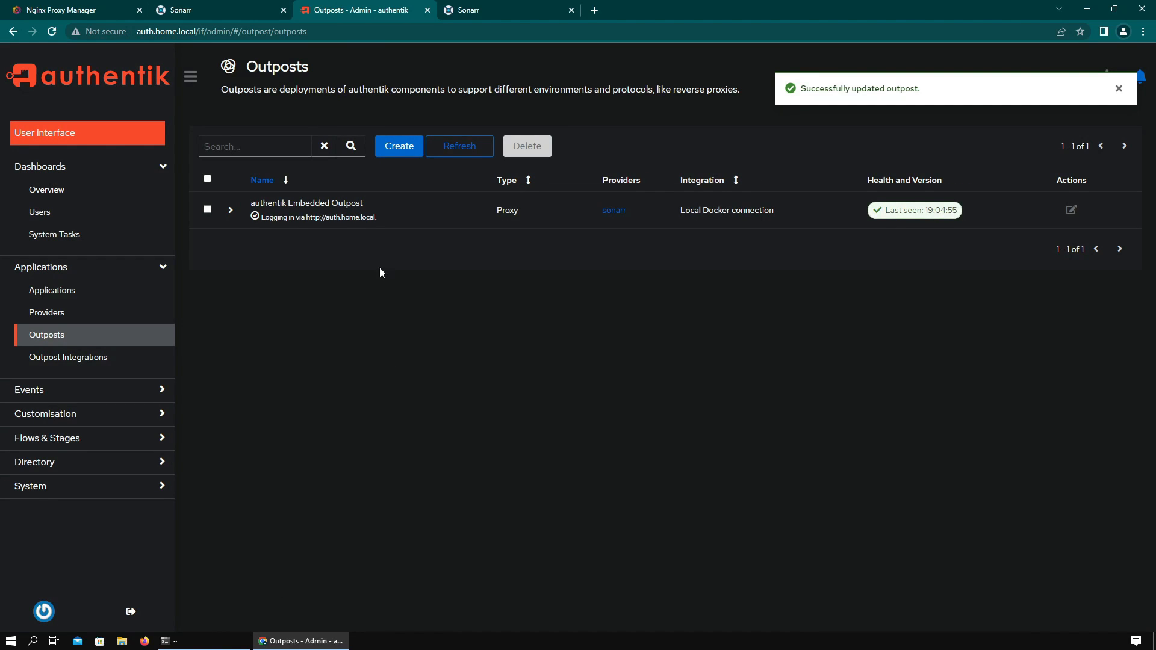
key(ctrl+Page_Up)
key(ctrl+Page_Up)
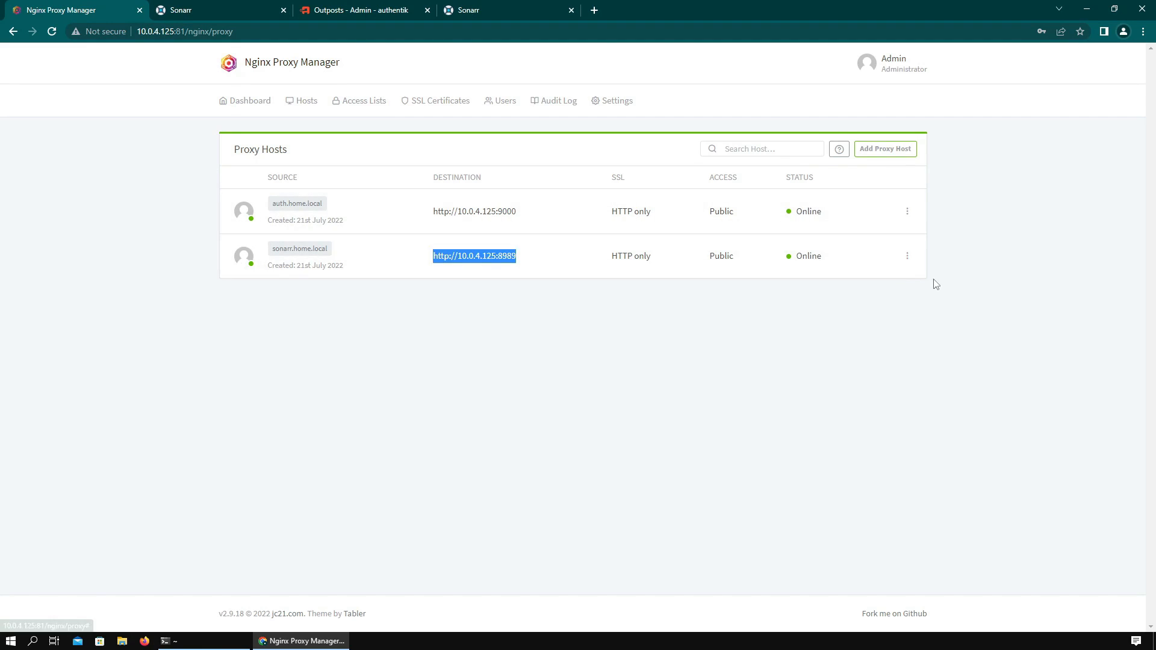
- Change the sonarr.home.local proxy host's forward port from 8989 to 9000, then open the site in a new tab
click(907, 256)
click(849, 299)
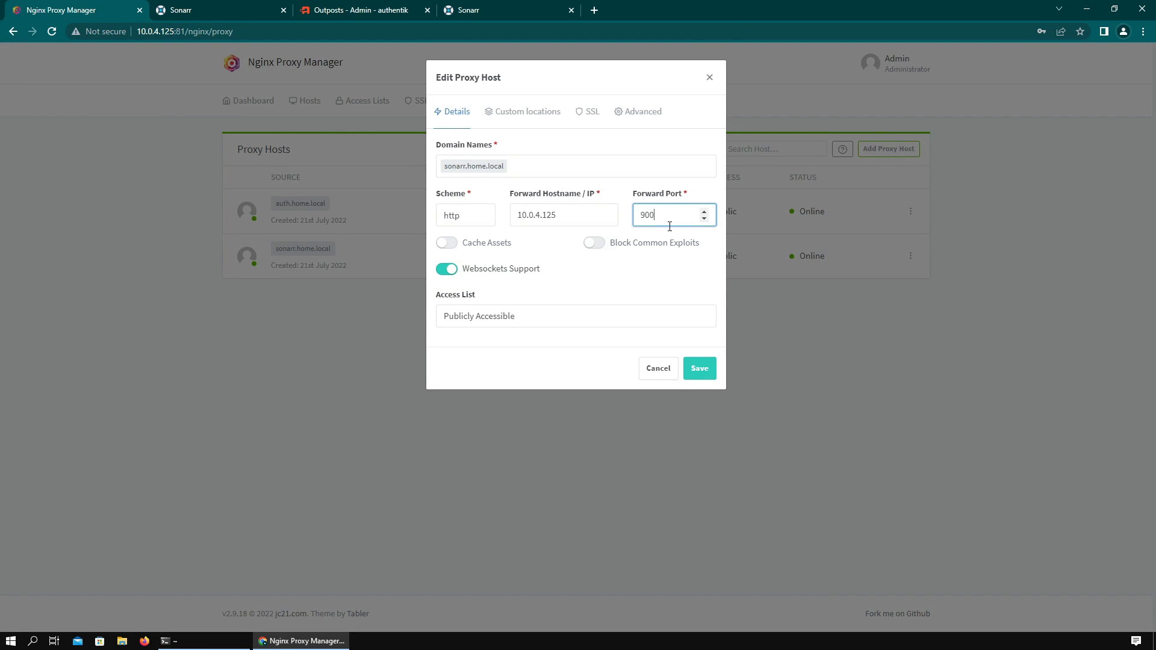
click(707, 368)
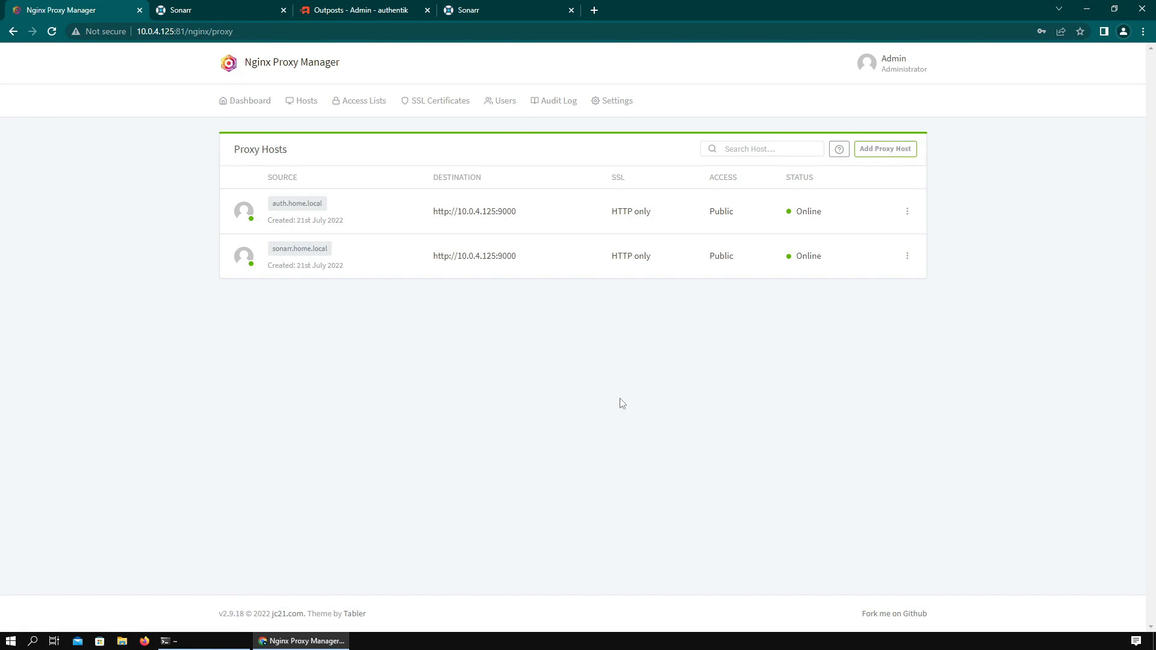
click(305, 256)
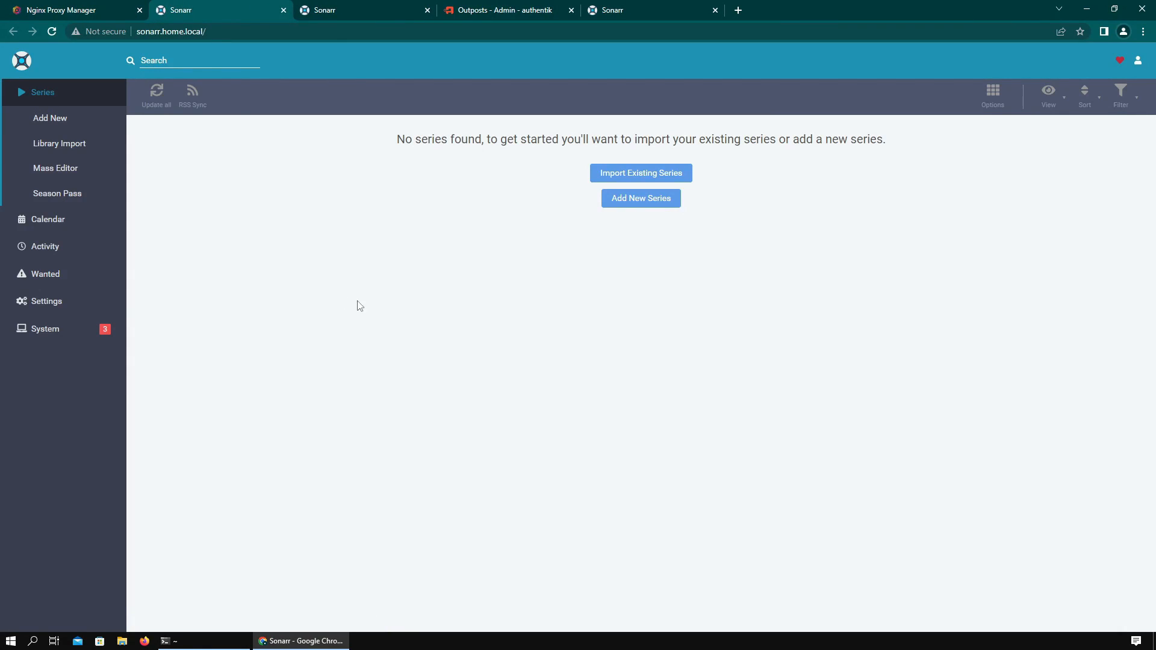
- Close the duplicate Sonarr tab and load sonarr.home.local in a new incognito window
click(412, 22)
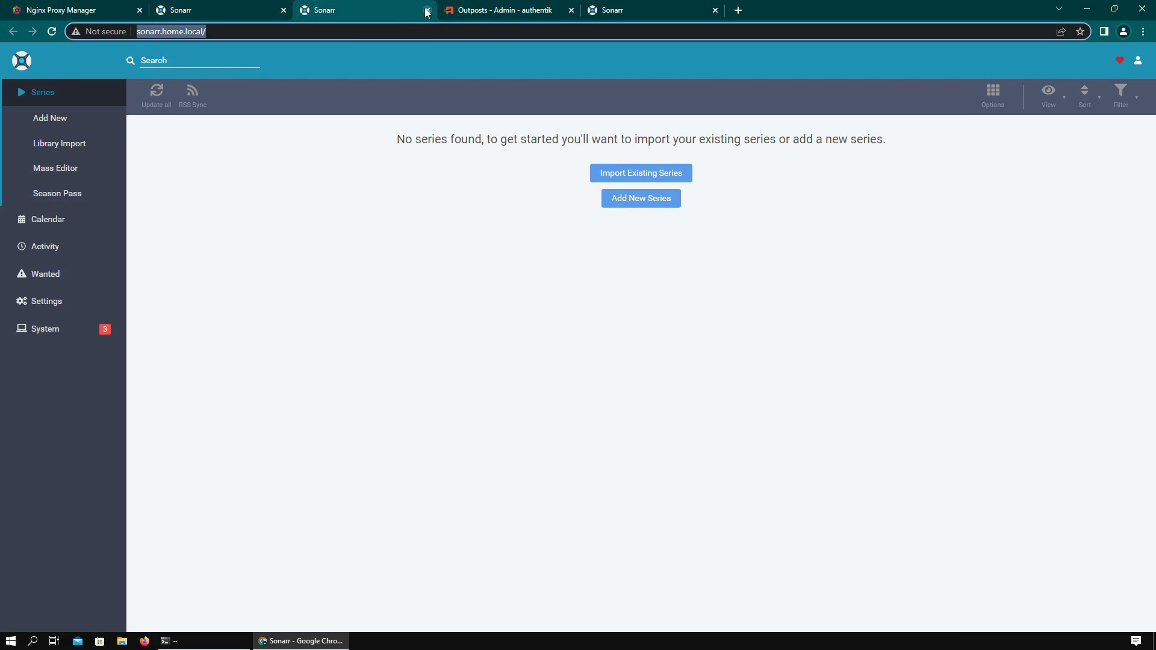
click(427, 10)
click(245, 13)
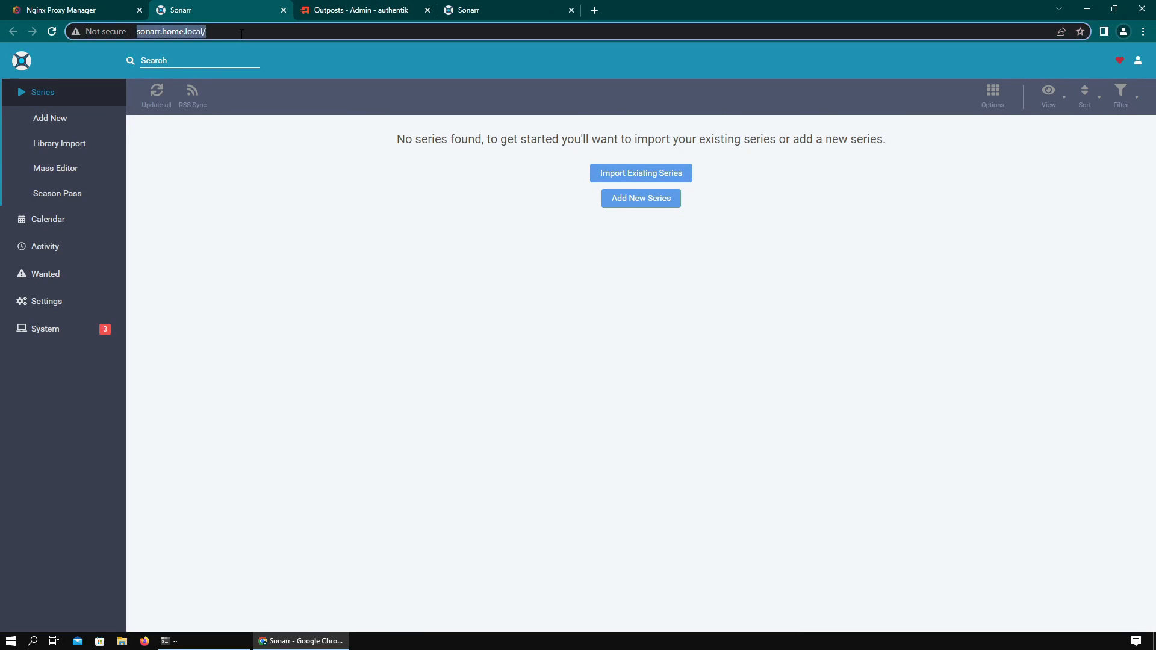
click(1143, 31)
click(1123, 67)
key(ctrl+v)
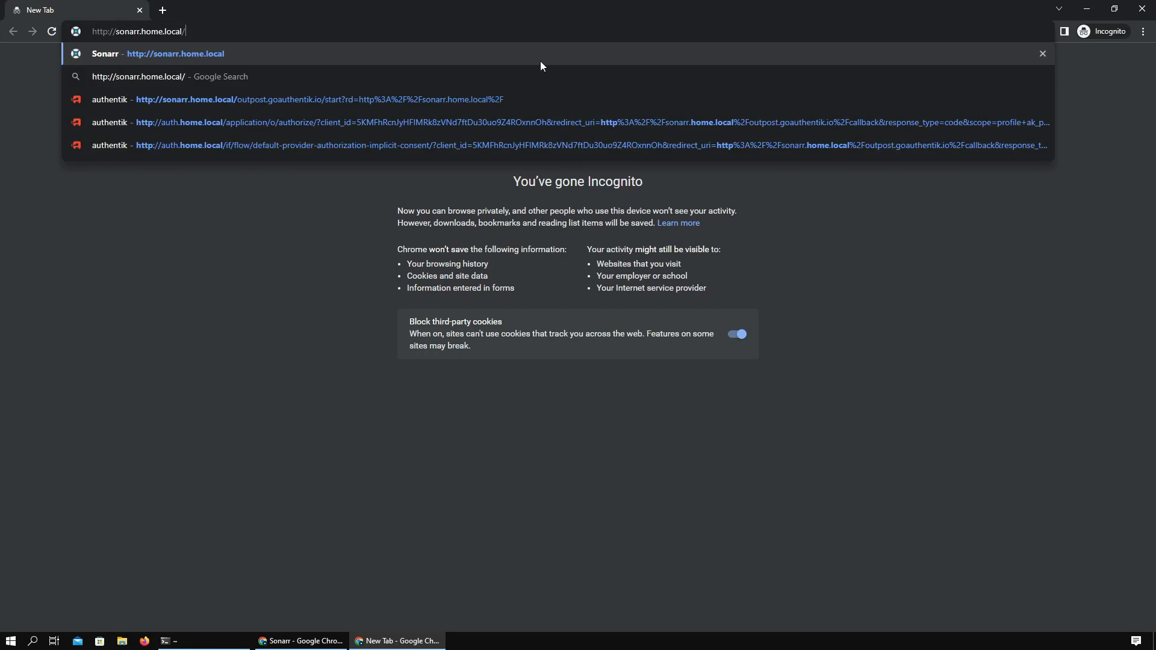
key(Return)
- Sign in to authentik with the suggested admin login and its password
click(494, 349)
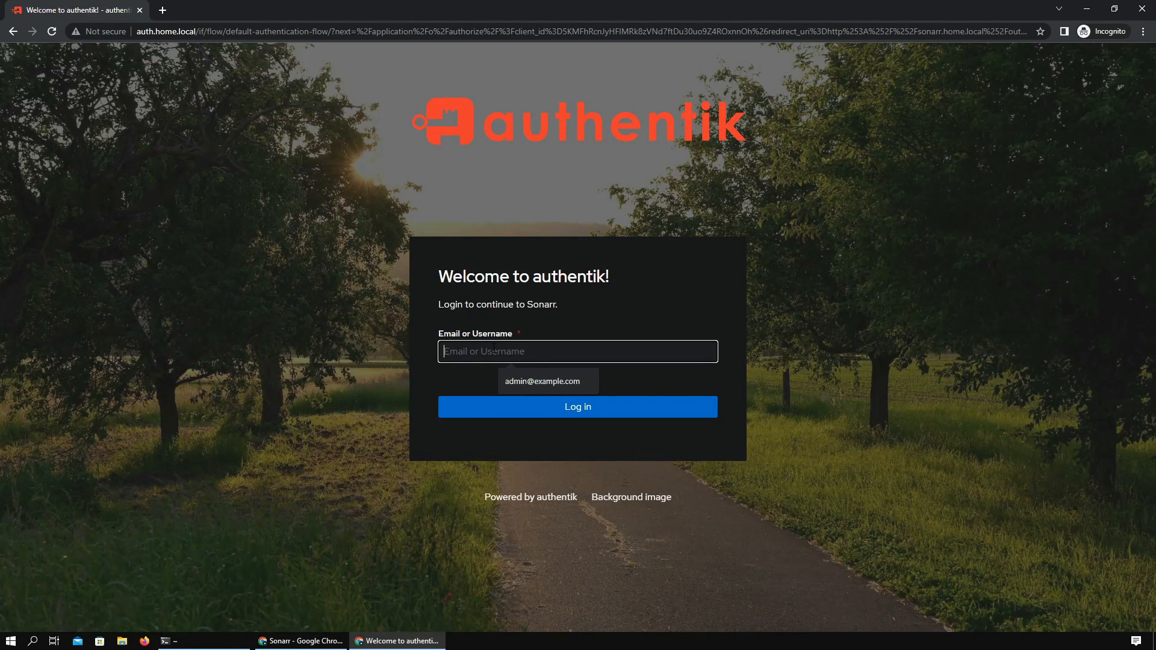
text(admin@example.com)
click(545, 381)
click(527, 406)
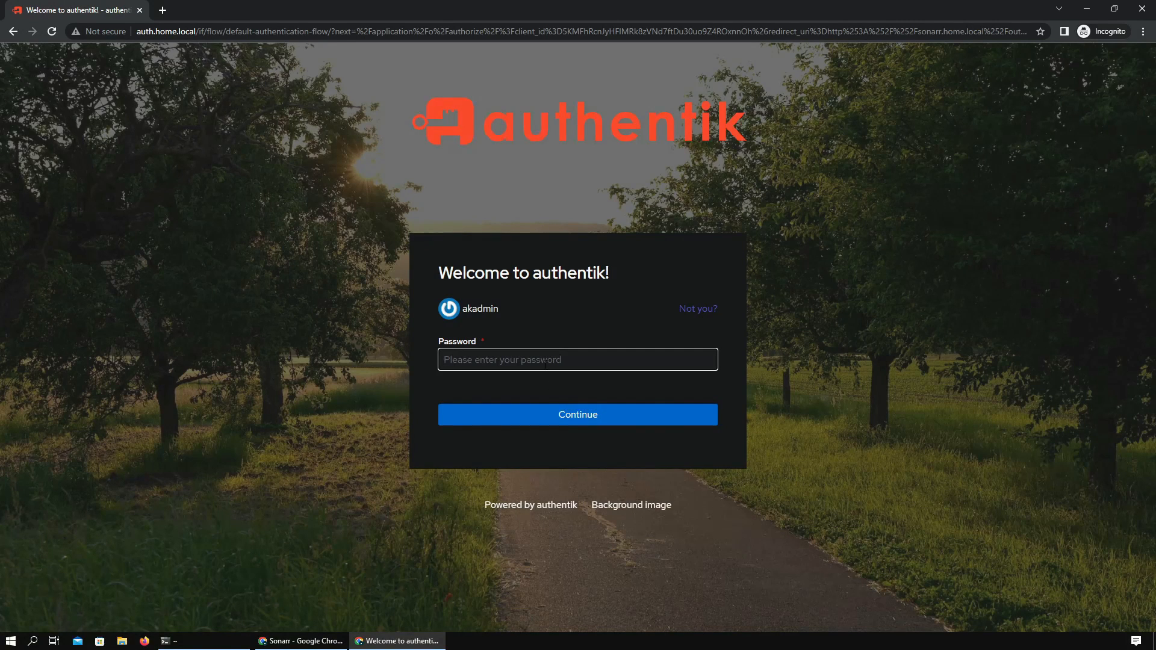
text(••)
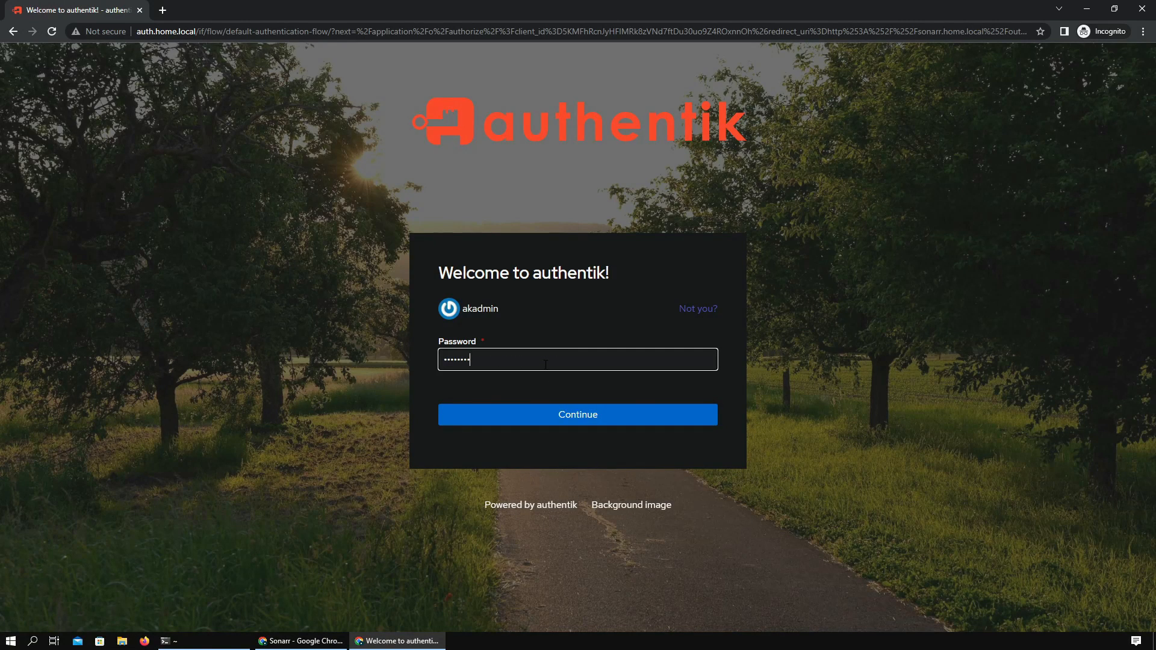
click(544, 421)
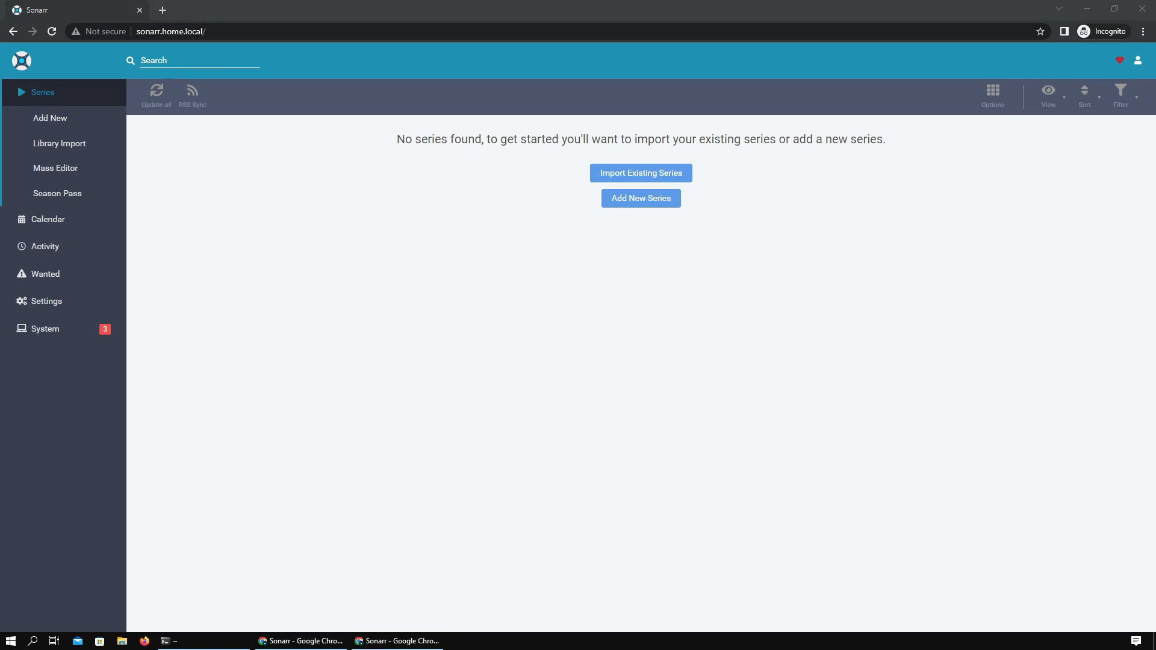
- Set Sonarr's General authentication method to Basic (Browser Popup)
key(alt+Tab)
click(47, 300)
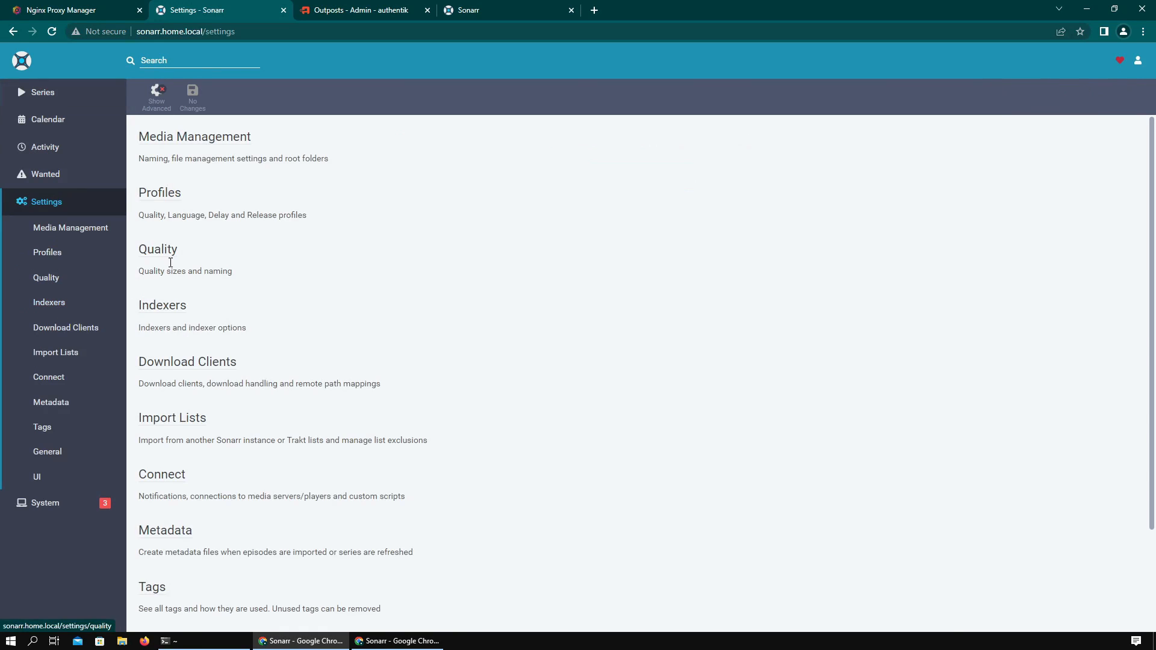
scroll(252, 408, down, 2)
click(155, 521)
click(368, 327)
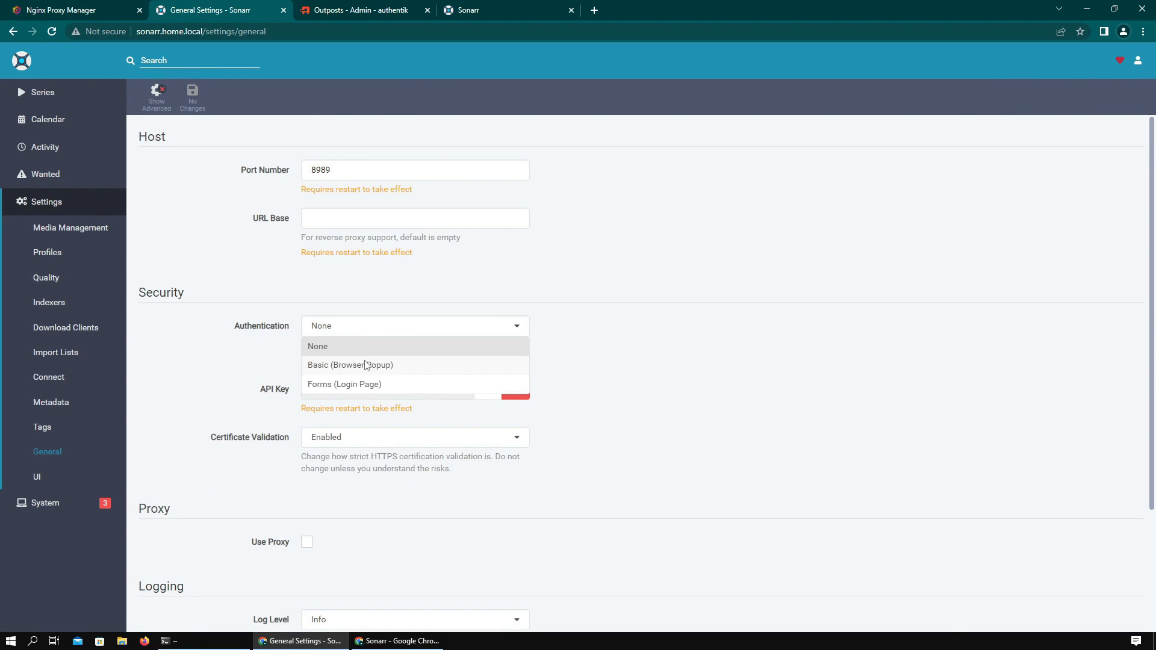
click(366, 363)
- Enter username admin and a password, save the settings, and restart Sonarr
click(335, 389)
text(admin)
key(Tab)
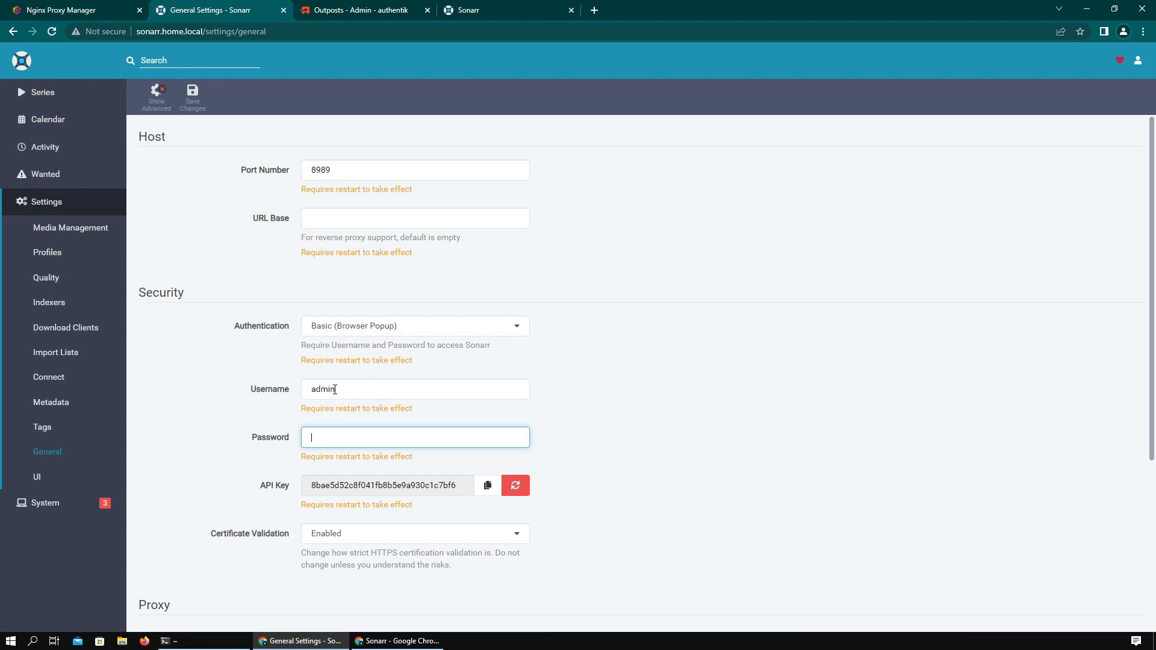
text(••••••••)
scroll(334, 390, down, 5)
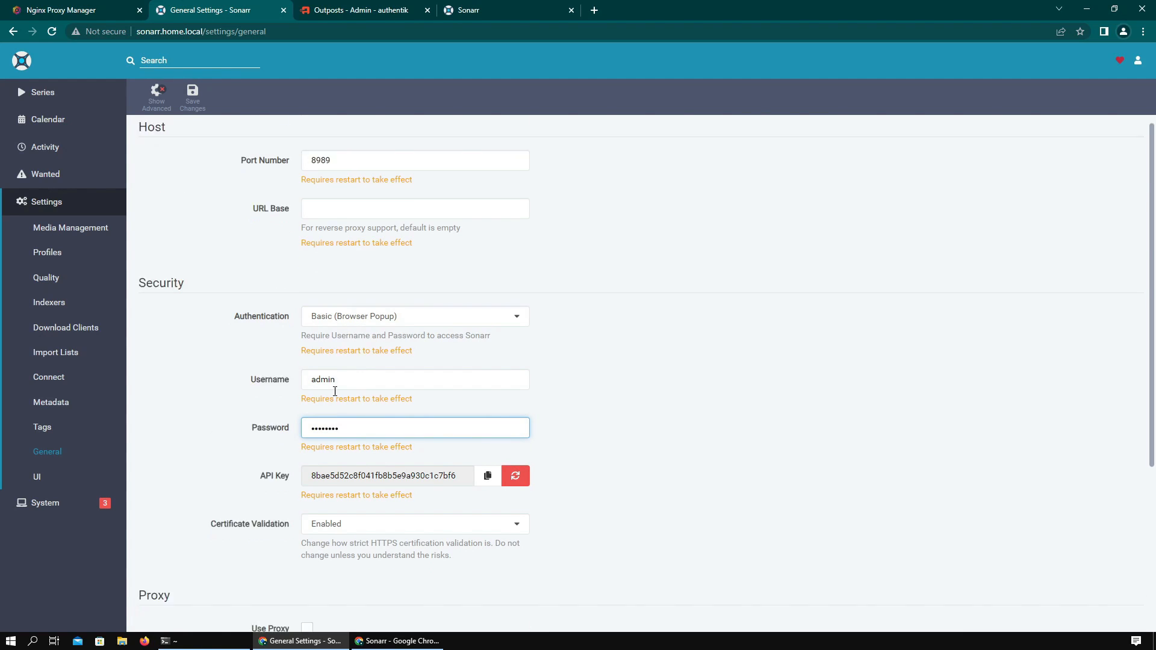
scroll(336, 395, up, 5)
click(202, 106)
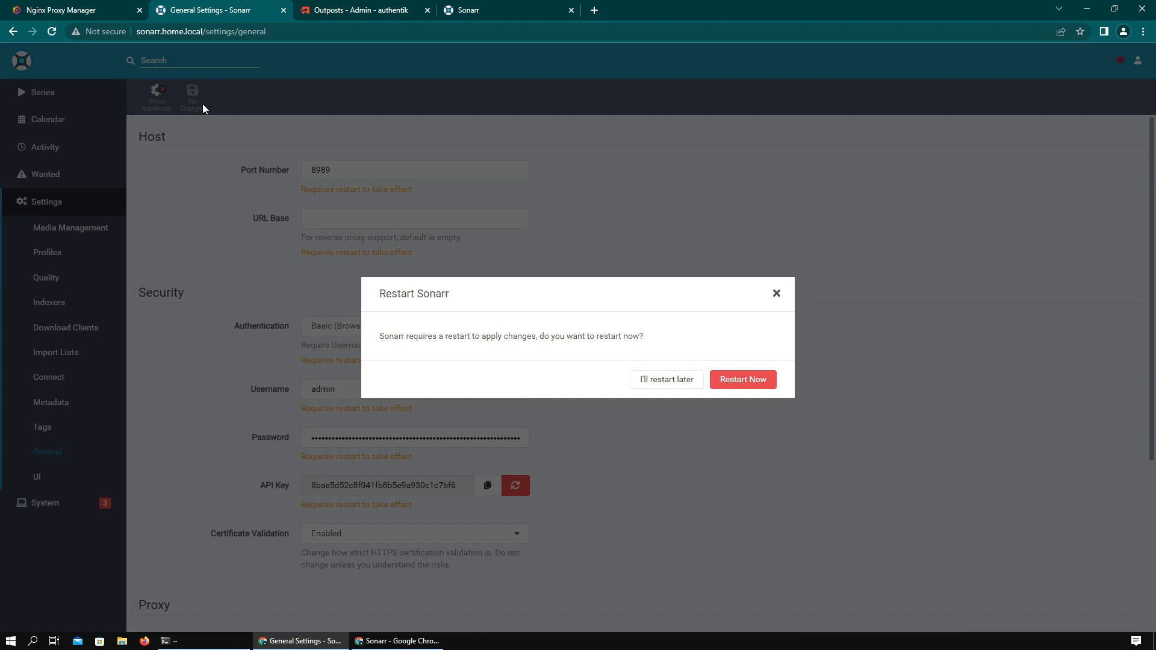
click(728, 381)
click(355, 10)
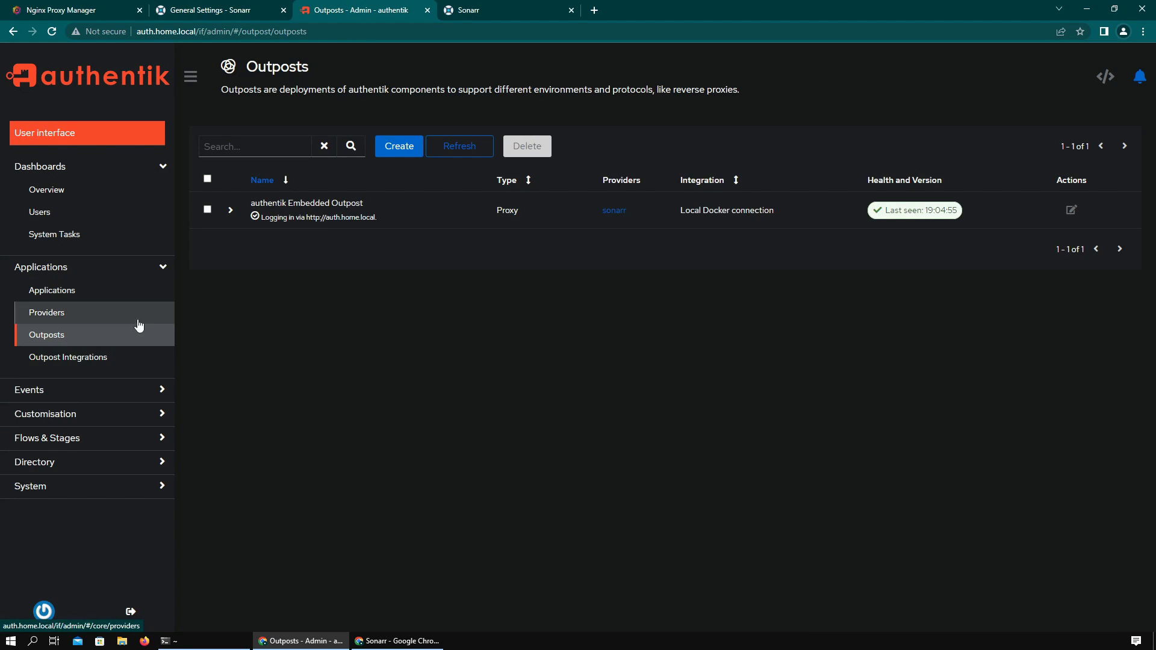
- Start a new group named sonarr with attributes sonarr_username: admin and a sonarr_password value
click(92, 446)
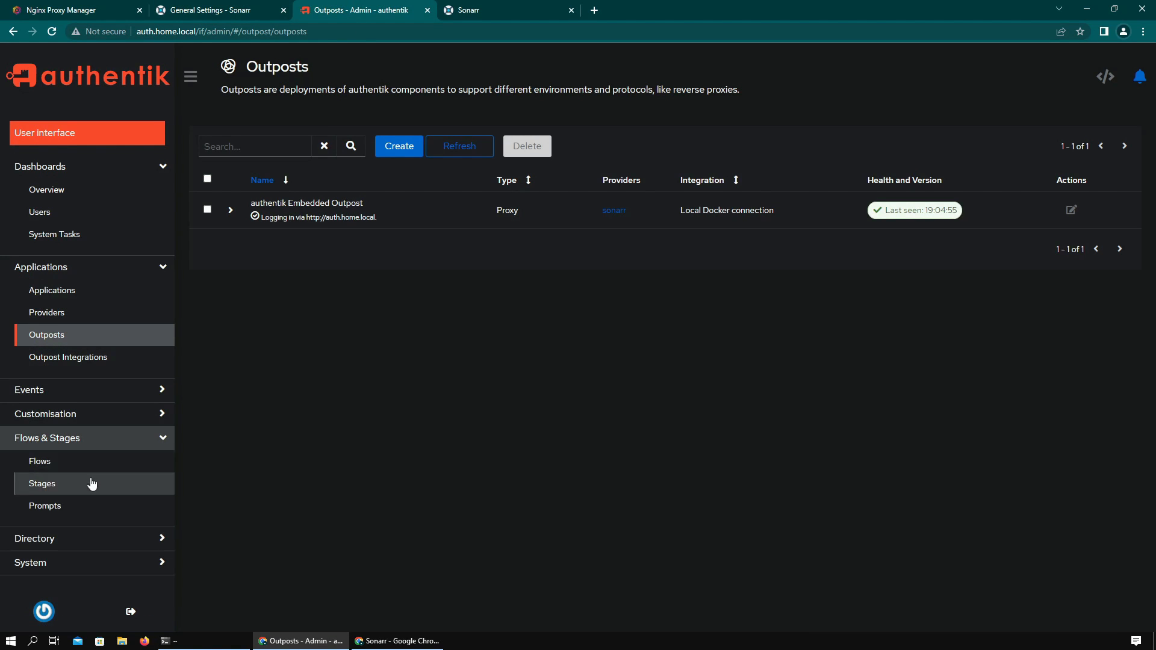
click(88, 537)
click(72, 550)
click(400, 151)
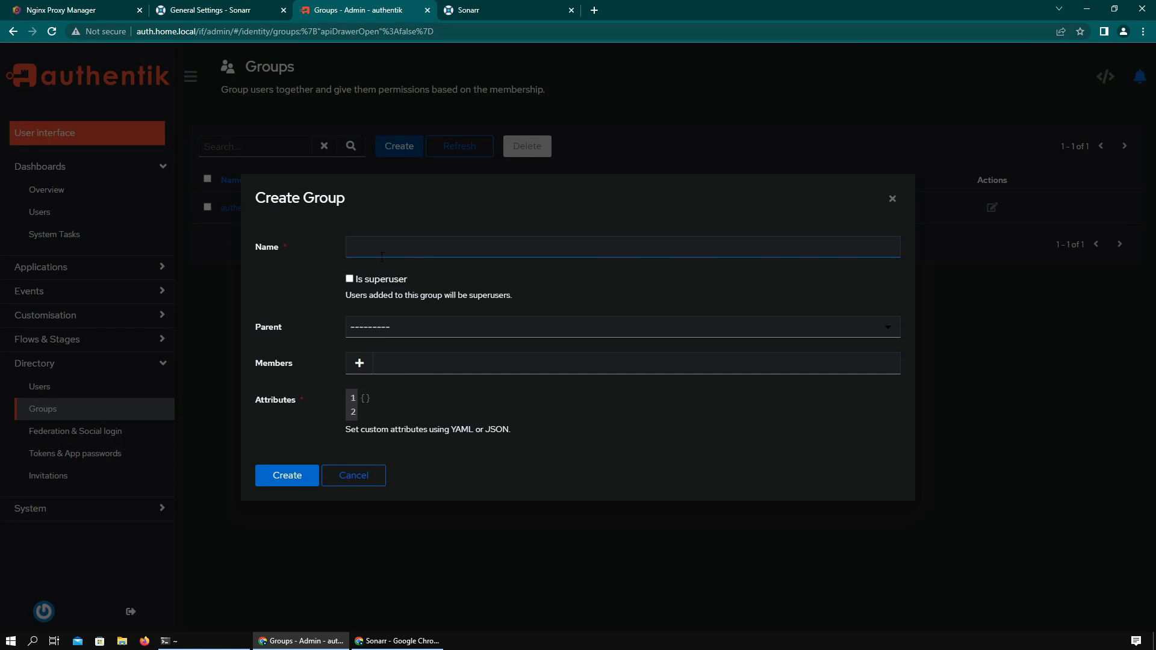
text(sonarr)
click(379, 395)
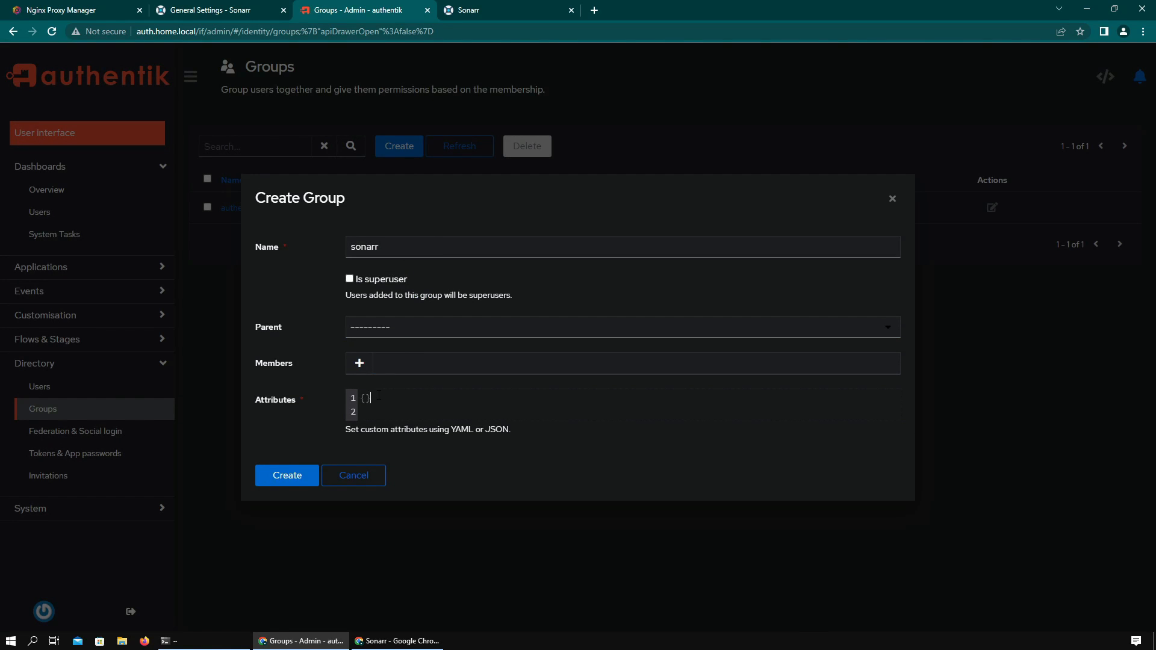
text(sonarr_username: admin)
key(Return)
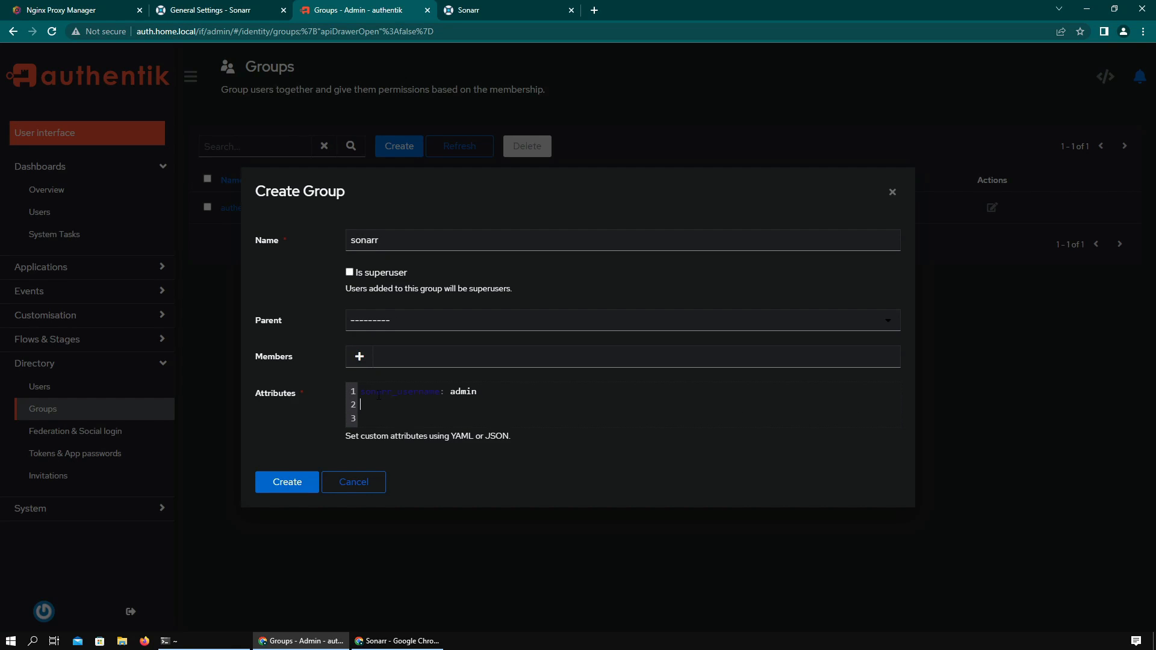
text(sonarr_password: password)
- Add the default admin user as a member and create the sonarr group
click(359, 357)
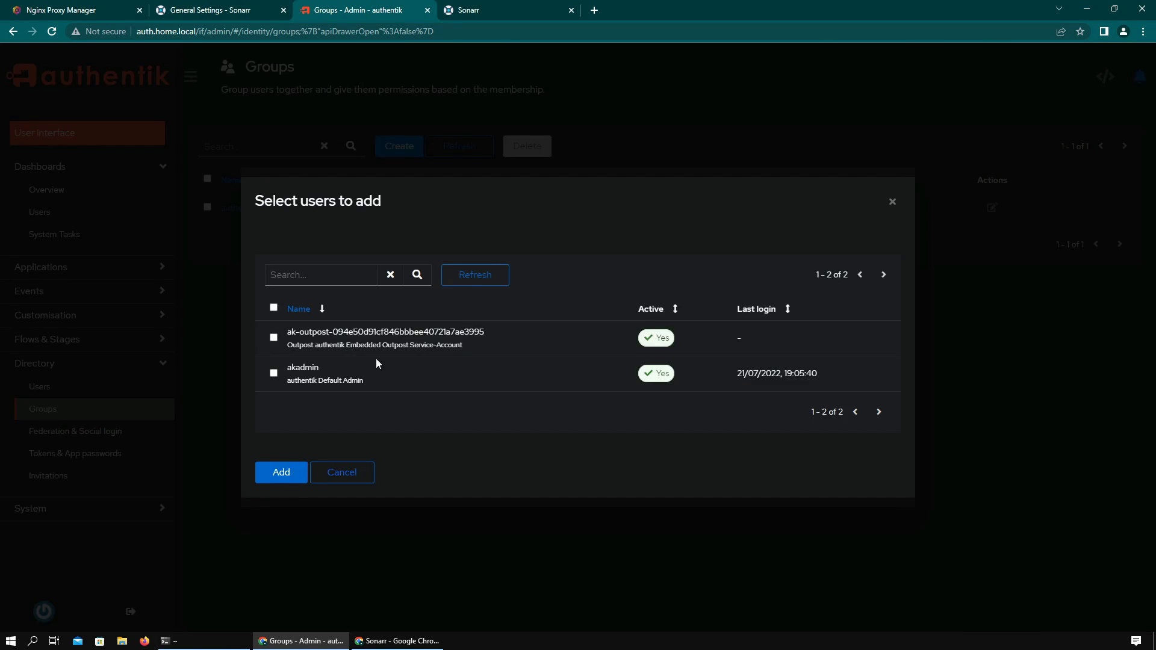
click(380, 366)
click(289, 471)
click(293, 483)
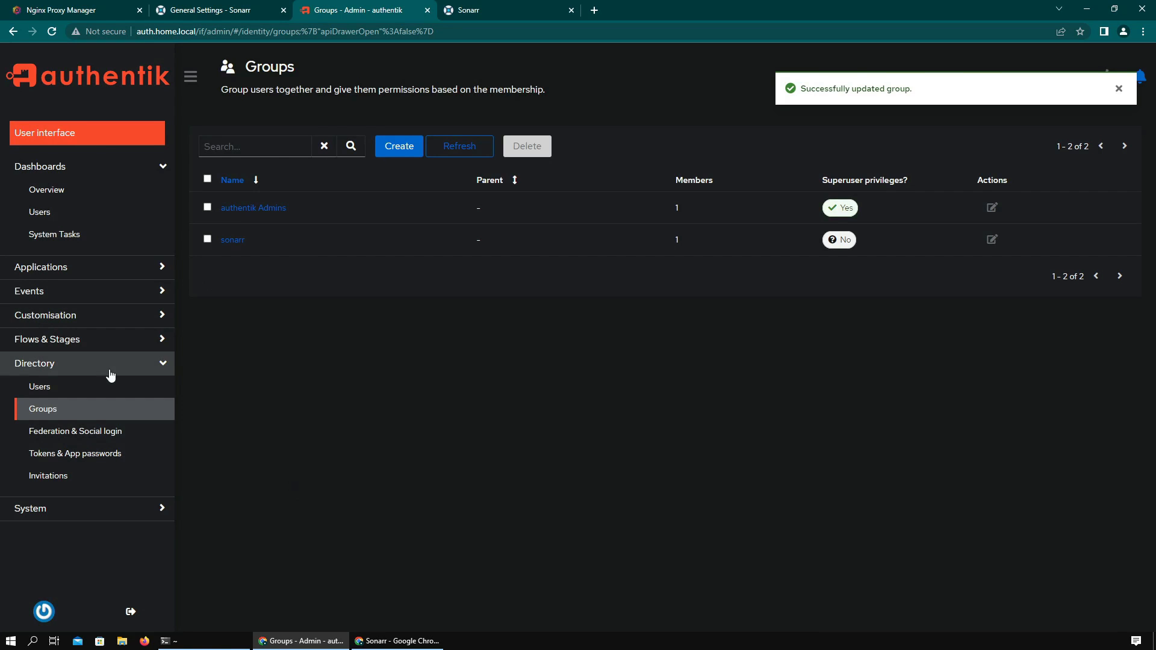
click(118, 274)
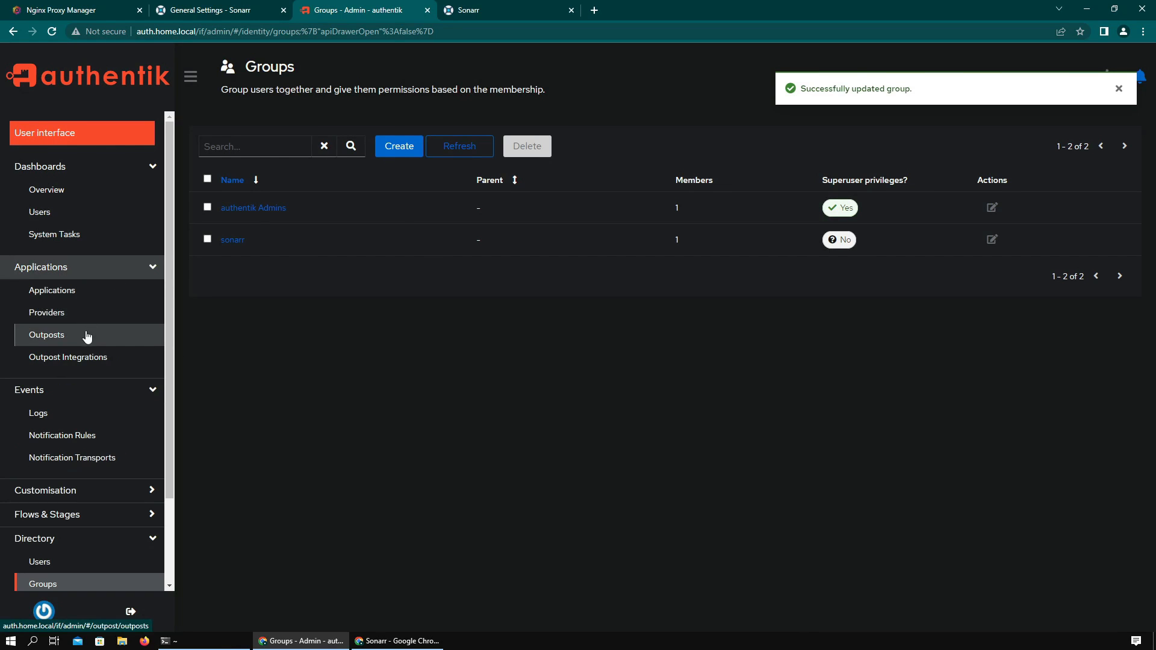
- Enable HTTP-Basic authentication on the sonarr proxy provider
click(87, 314)
click(1012, 207)
click(326, 525)
scroll(455, 385, down, 6)
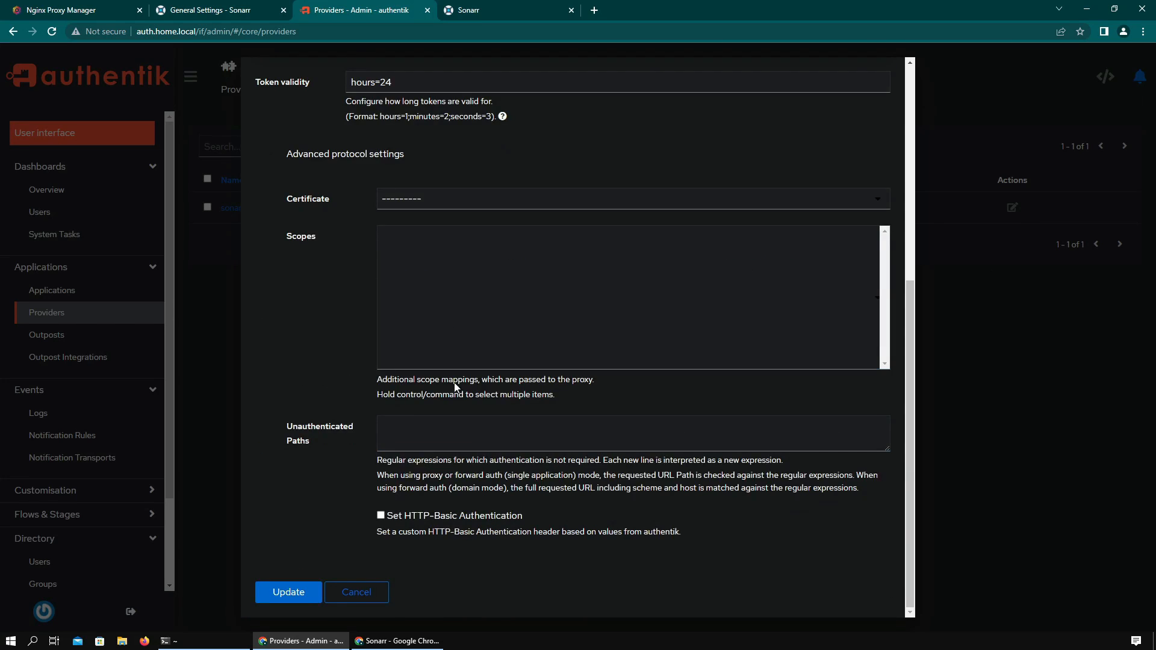
click(380, 516)
- Set the HTTP-Basic username and password keys to sonarr_username and sonarr_password, and save
click(435, 461)
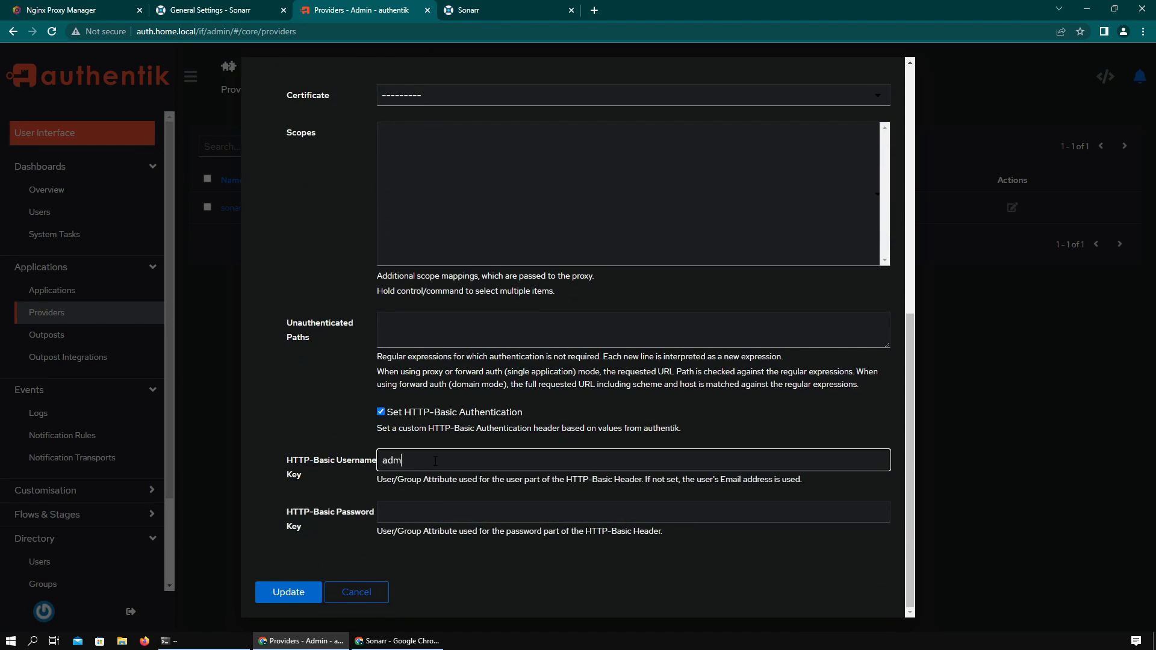
text(sonarr_username)
key(Tab)
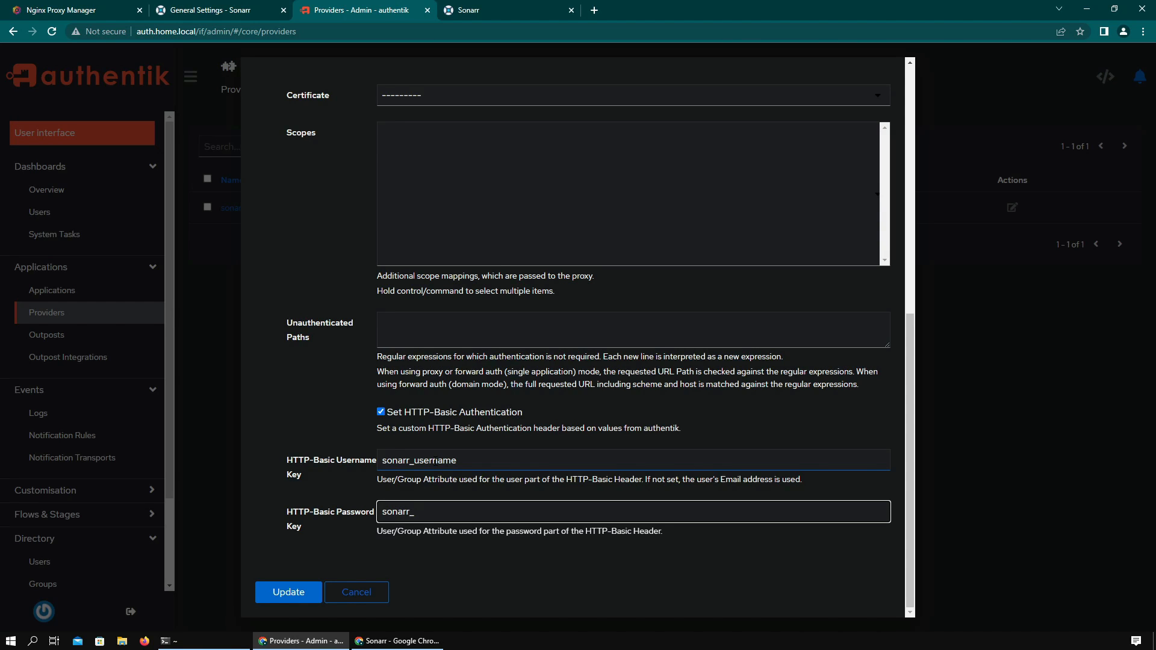
text(sonarr_password)
click(304, 600)
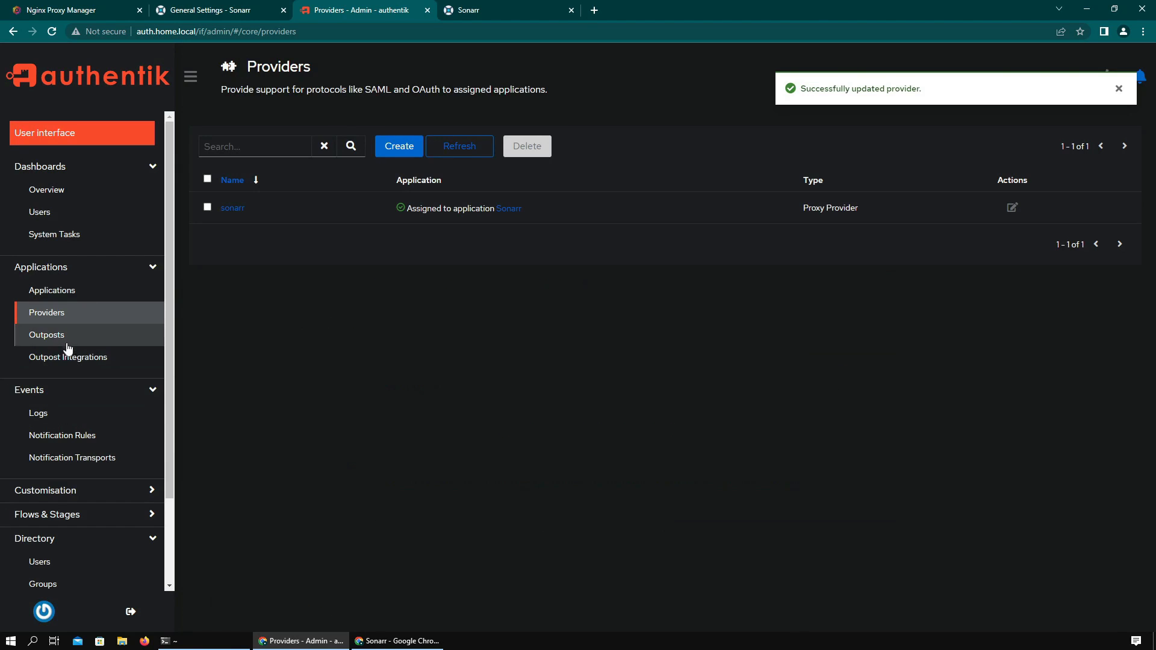
click(37, 333)
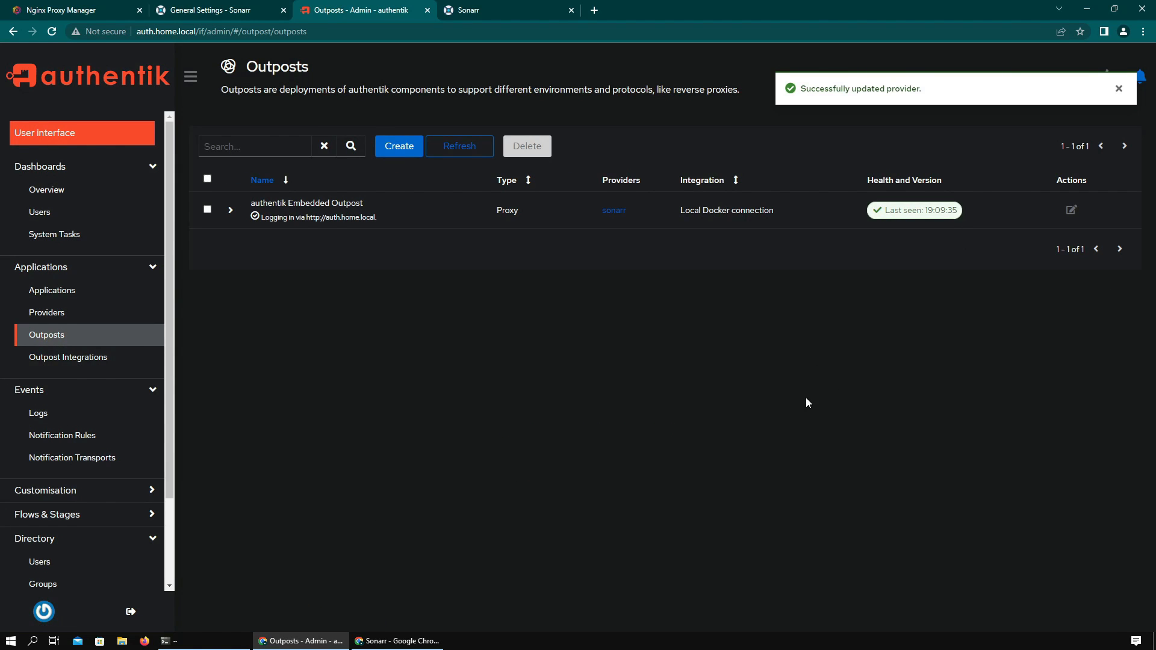
click(398, 640)
- Restart Sonarr and close the old incognito window
click(1138, 61)
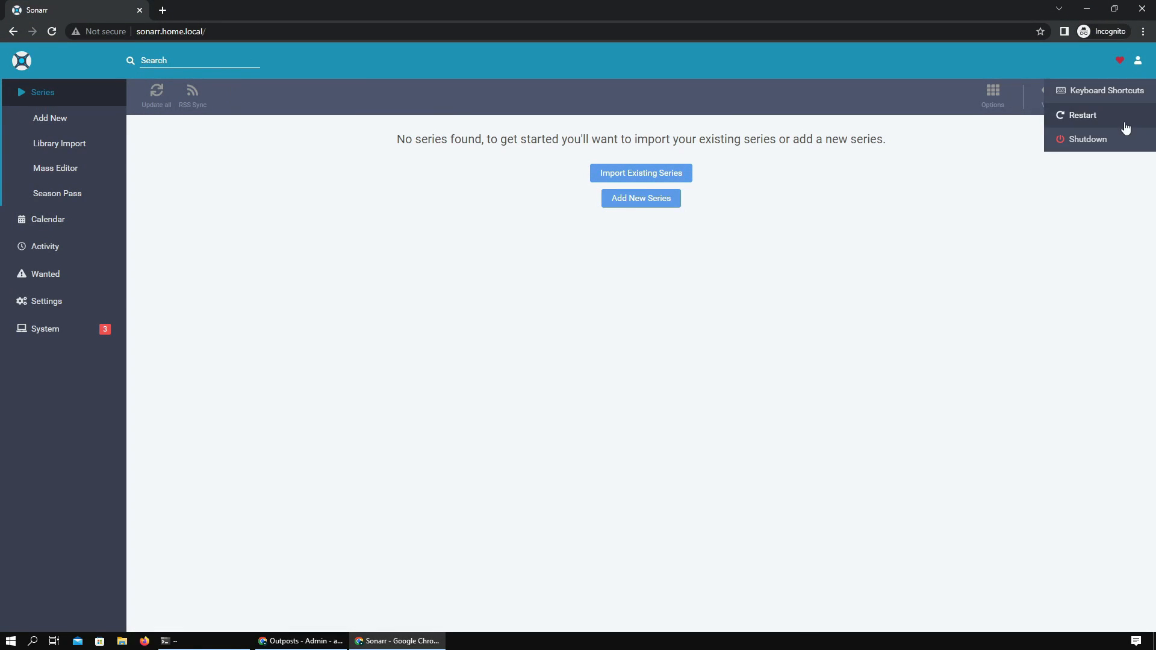
key(F5)
click(643, 173)
click(211, 36)
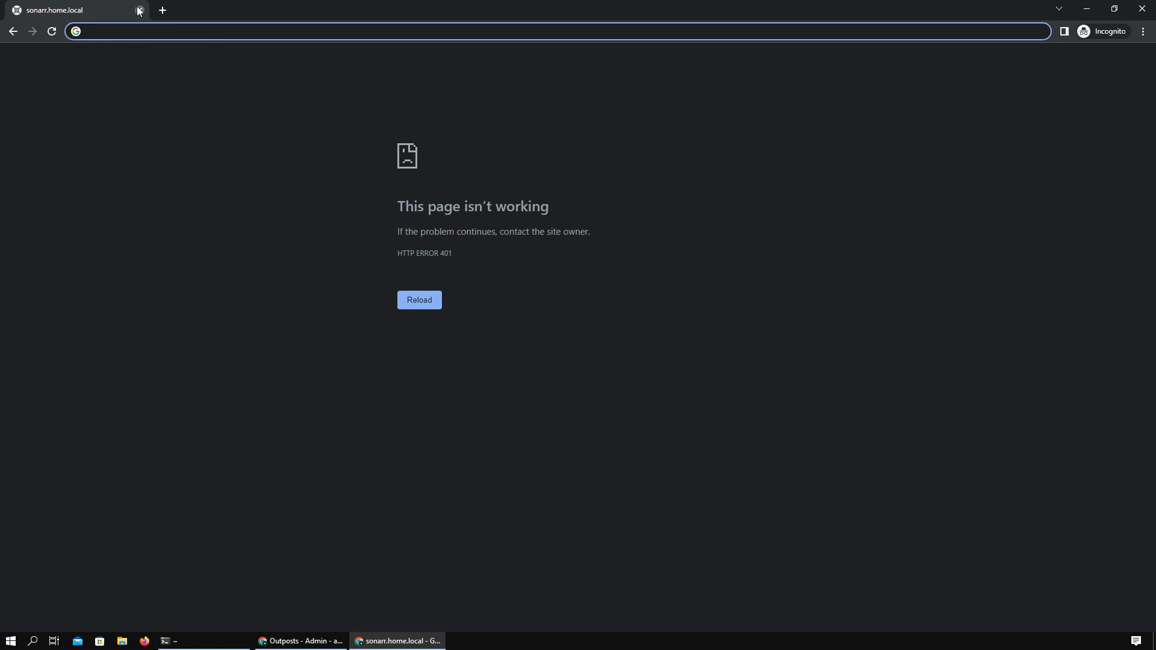
click(139, 10)
- Open sonarr.home.local in a fresh incognito window and sign in through authentik
click(1142, 31)
click(1114, 97)
text(sonarr.home.local)
key(Return)
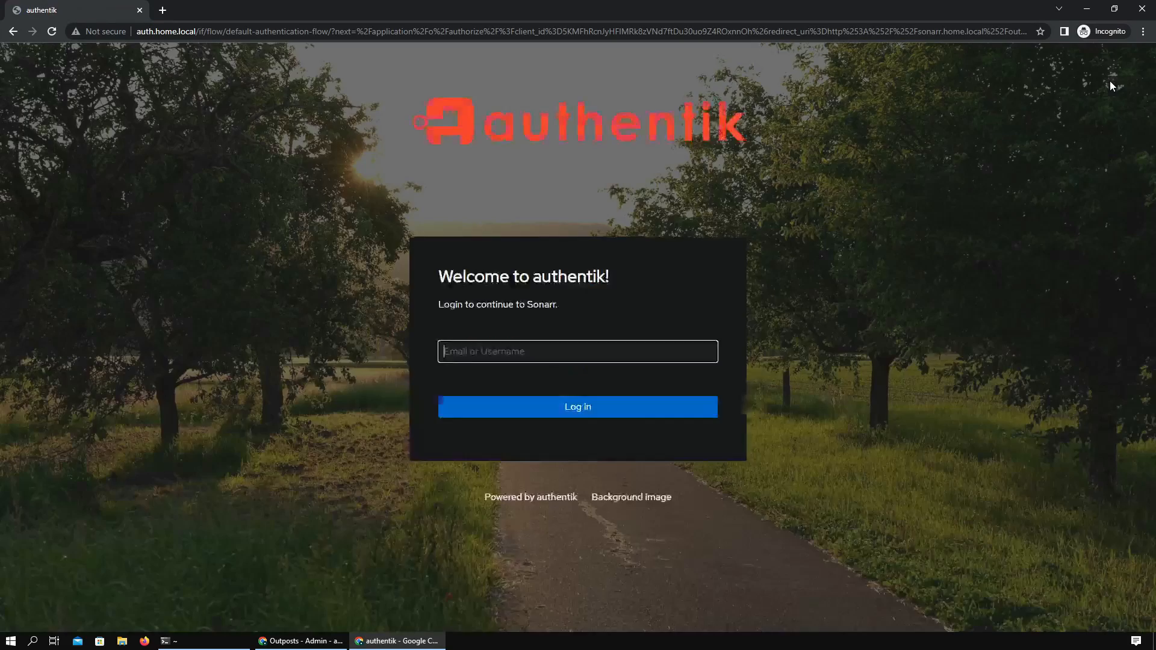
click(587, 355)
click(542, 381)
click(541, 408)
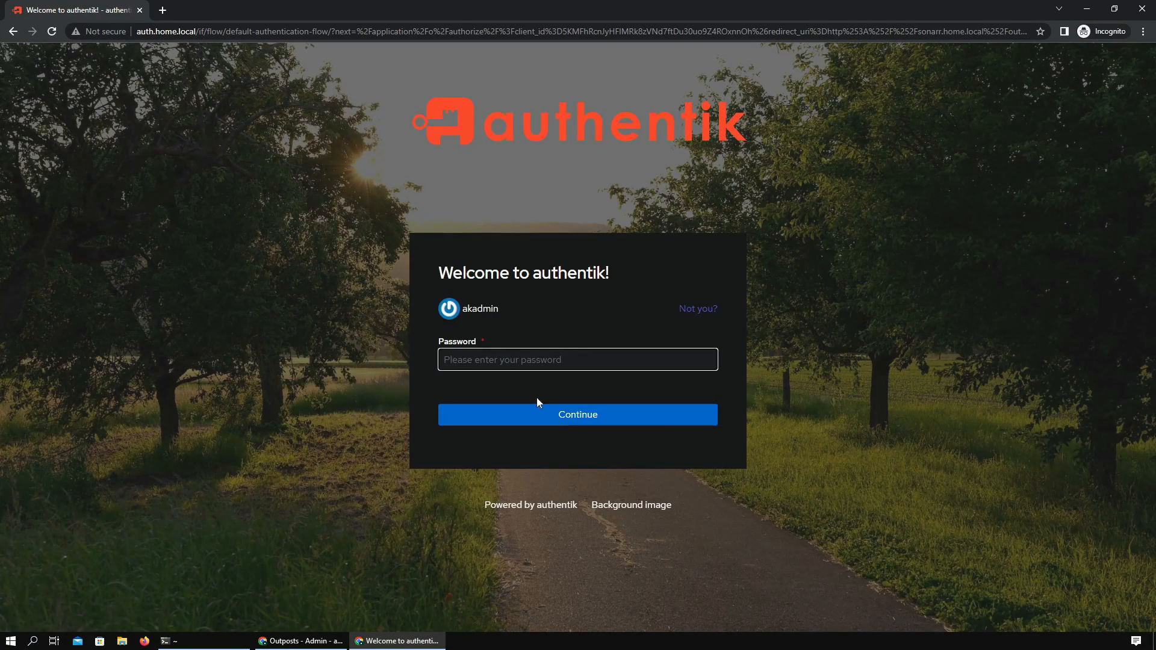
text(••••••••)
key(Return)
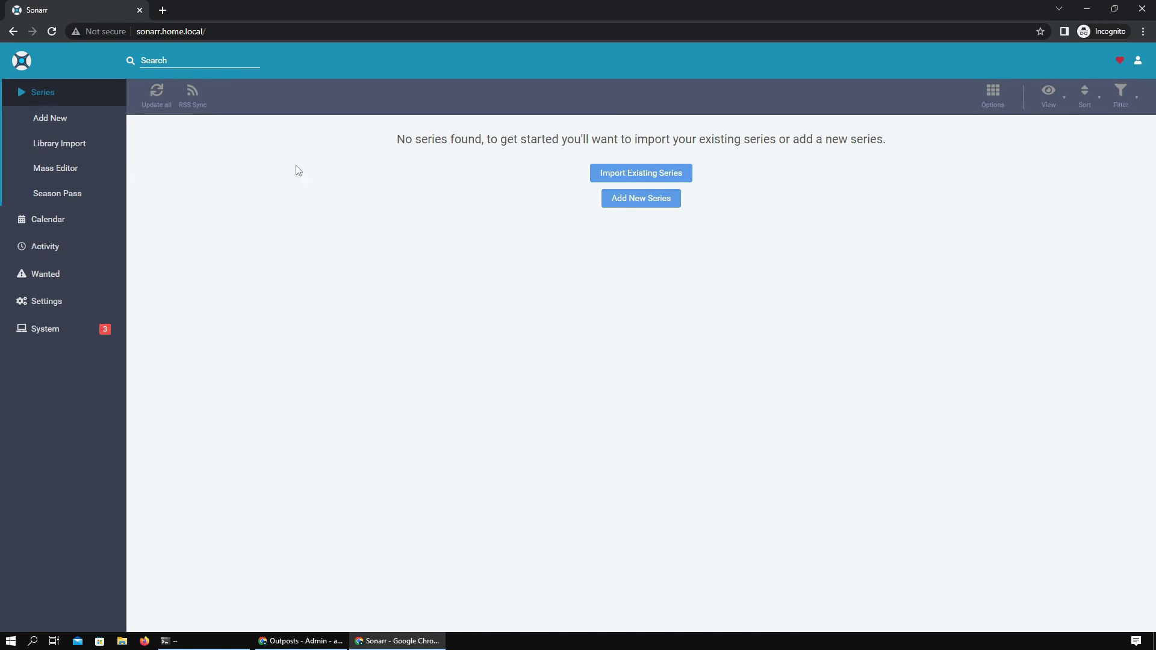
- Open Sonarr's direct 10.0.4.125:8989 address in the incognito window and sign in with basic login admin
click(319, 641)
click(466, 6)
drag(229, 32, 134, 31)
key(ctrl+x)
click(367, 641)
click(157, 10)
key(ctrl+v)
key(Return)
text(admin)
key(Tab)
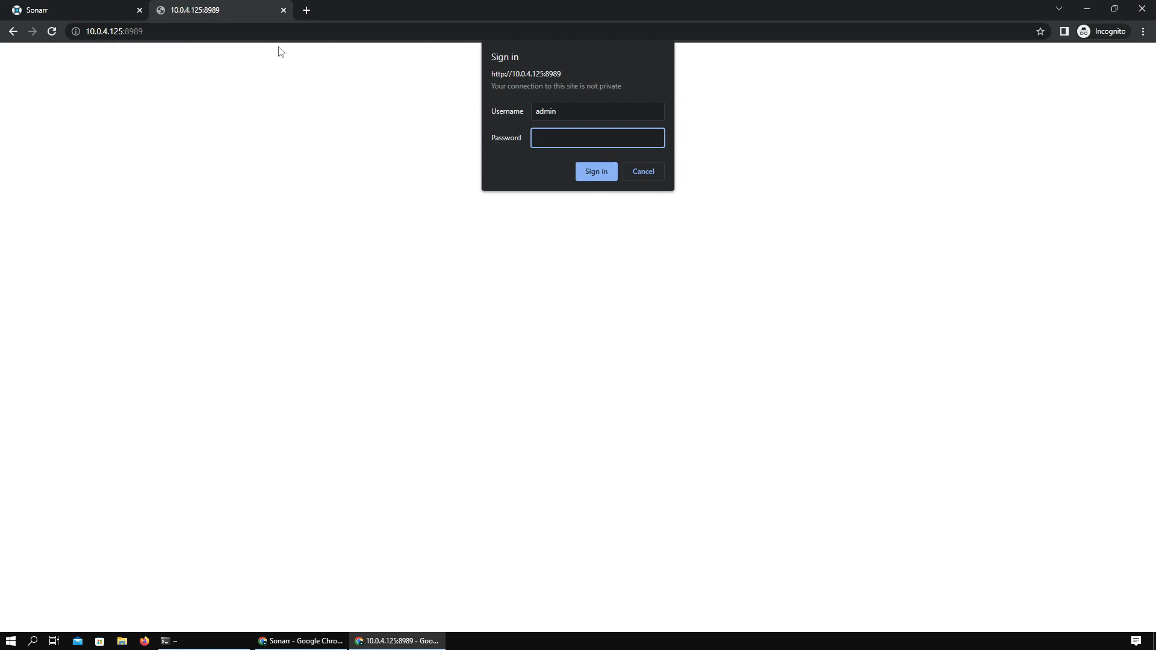
key(Return)
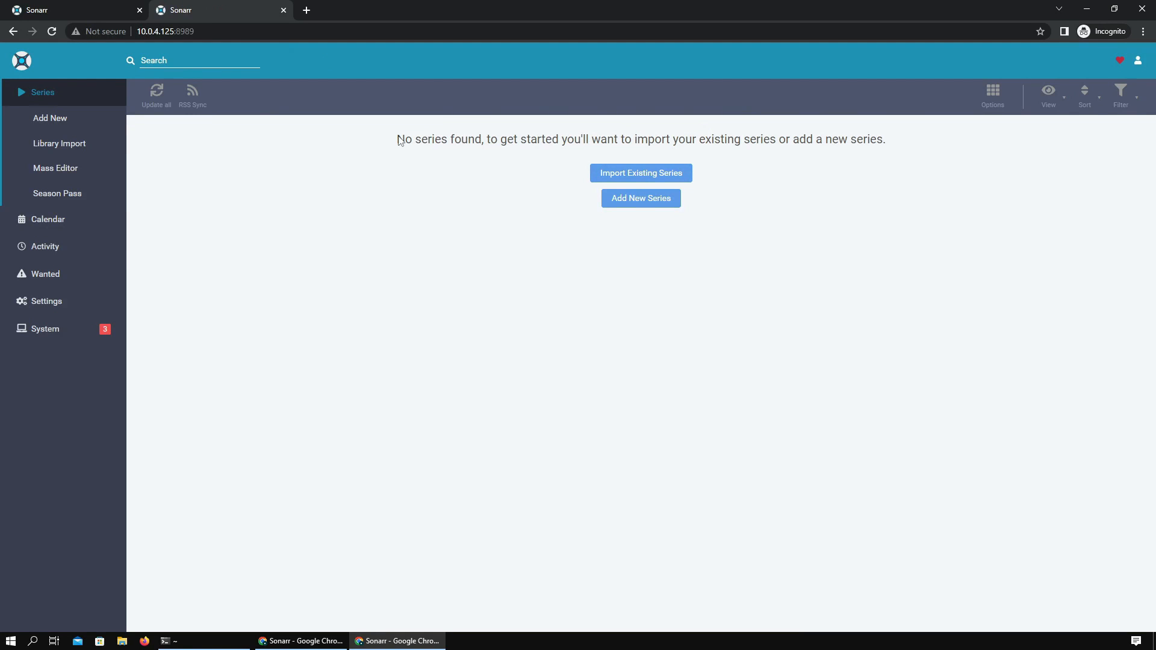
click(1143, 9)
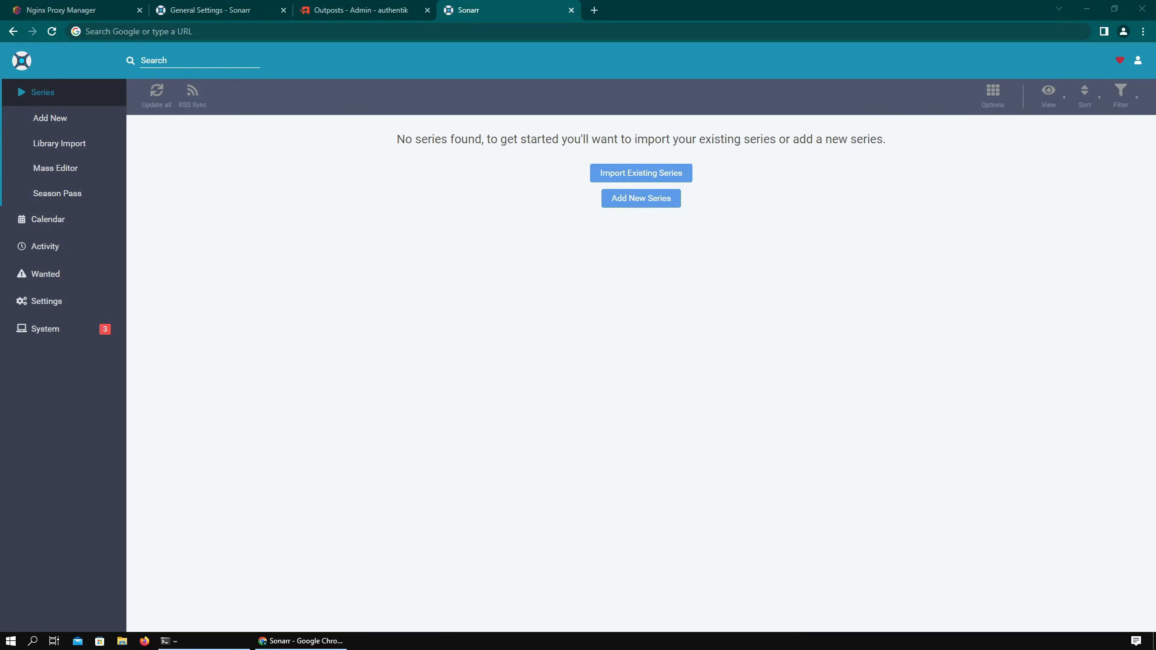